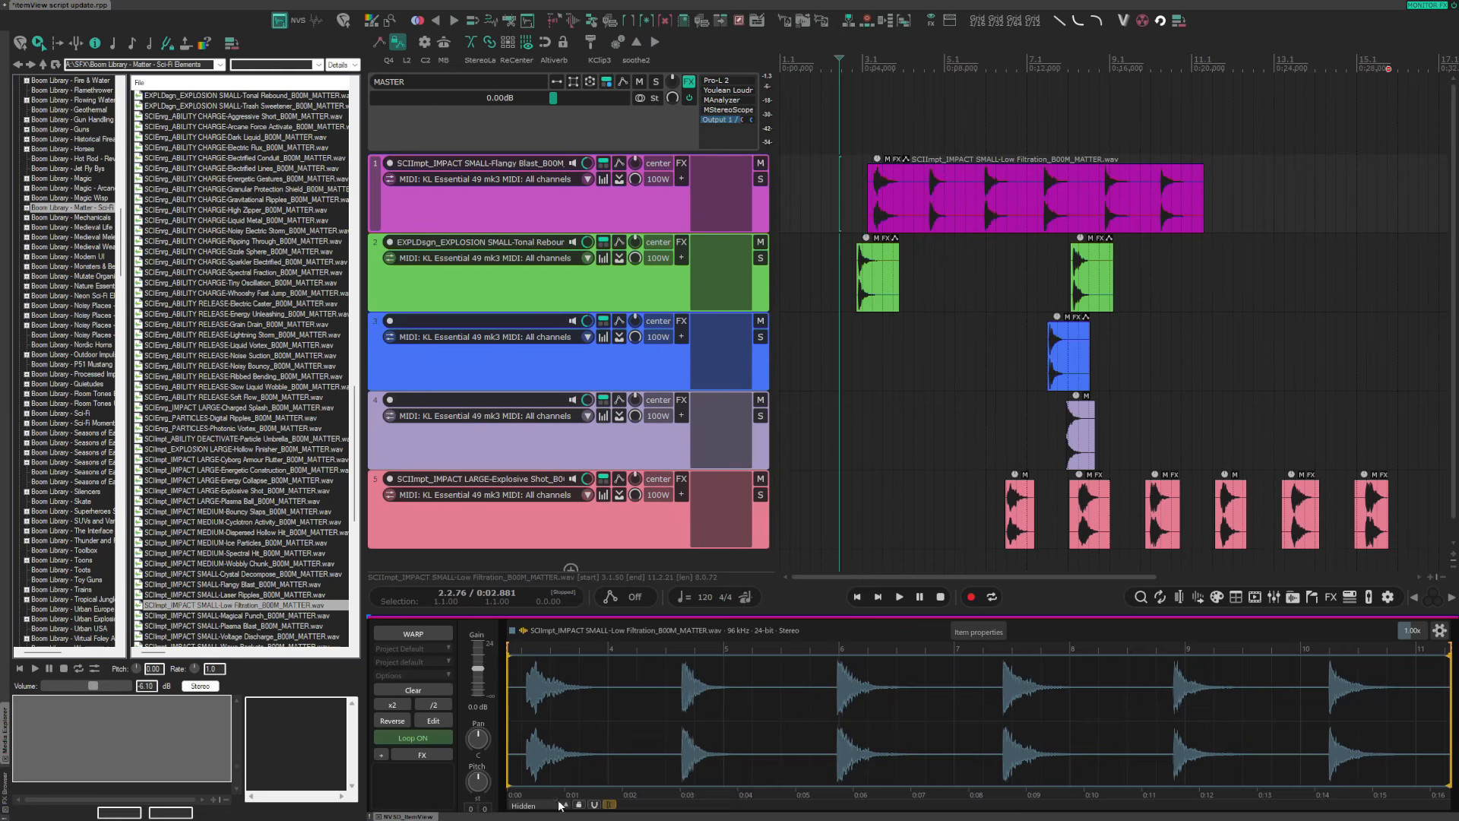
Add a fade-in of about 3 s and a fade-out of about 4 s to the Low Filtration item on track 1
{"action": "left_click", "coordinate": [424, 726]}
{"action": "left_click_drag", "start_coordinate": [511, 668], "coordinate": [668, 666]}
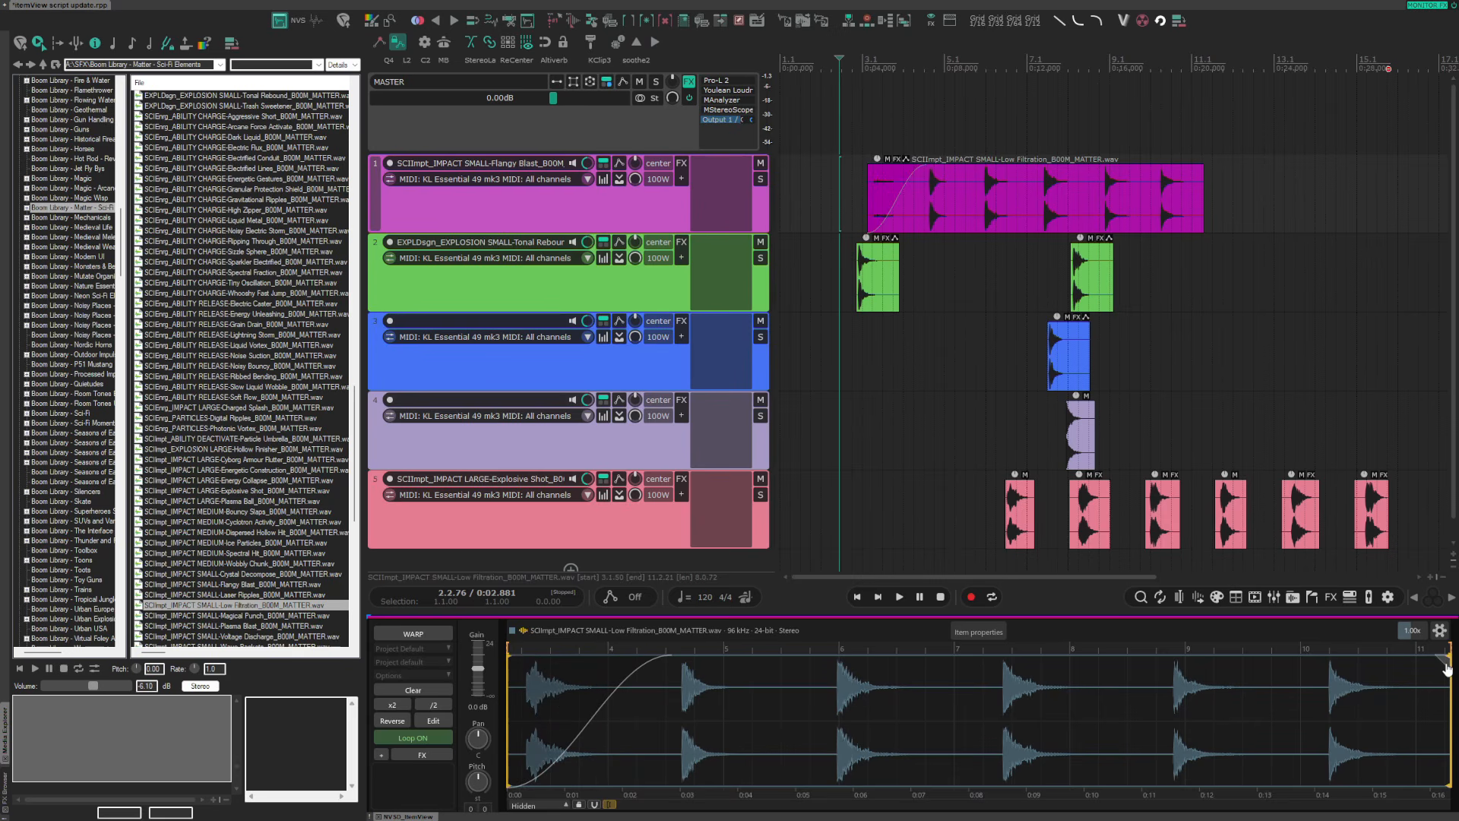
{"action": "left_click_drag", "start_coordinate": [1448, 667], "coordinate": [1201, 673]}
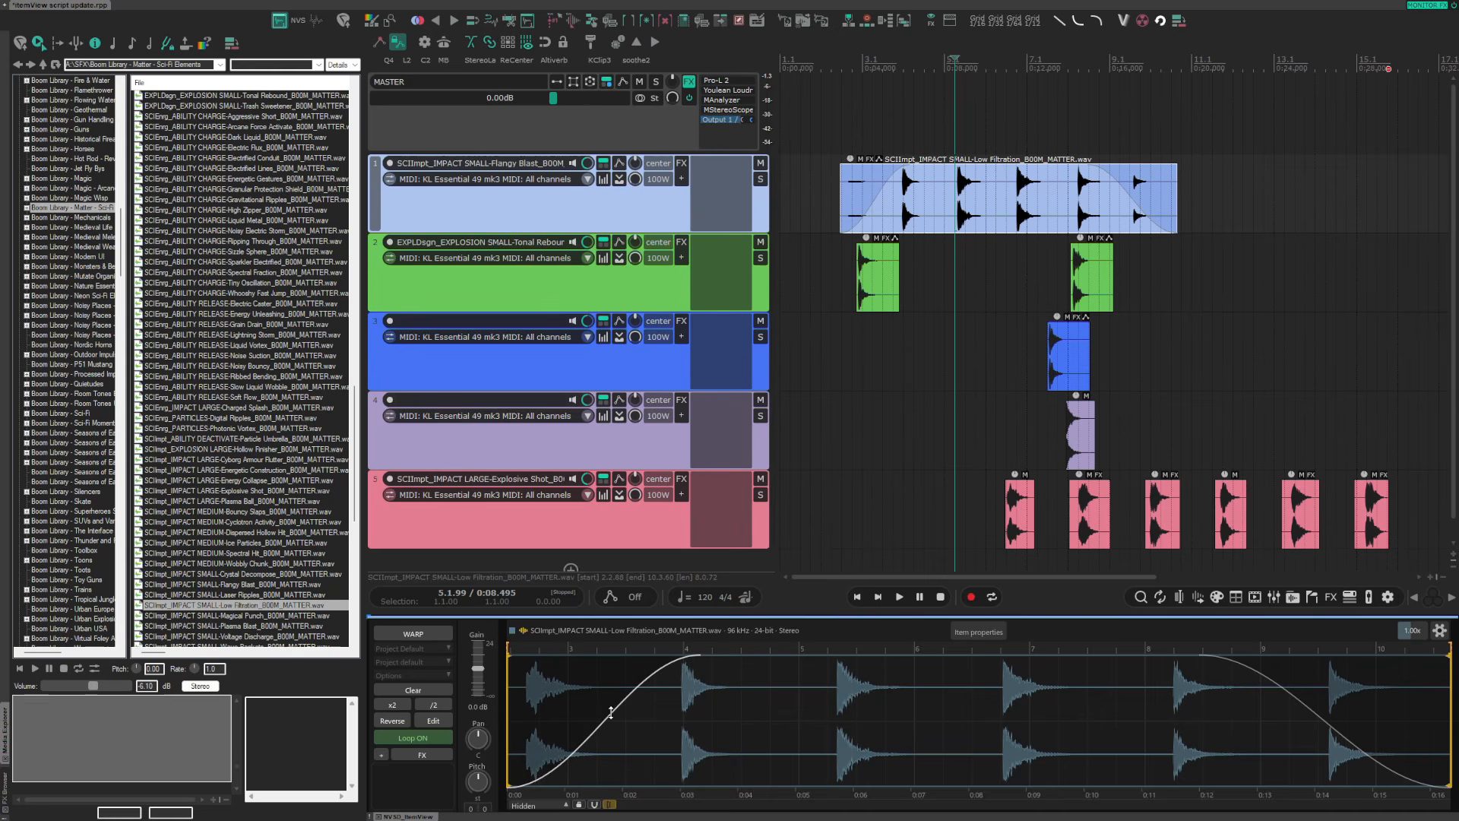
Reshape the item's fade-in curve and remove that fade-in
{"action": "mouse_move", "coordinate": [611, 712]}
{"action": "left_mouse_down"}
{"action": "mouse_move", "coordinate": [612, 728]}
{"action": "mouse_move", "coordinate": [598, 703]}
{"action": "left_mouse_up"}
{"action": "left_click", "coordinate": [599, 700], "text": "alt"}
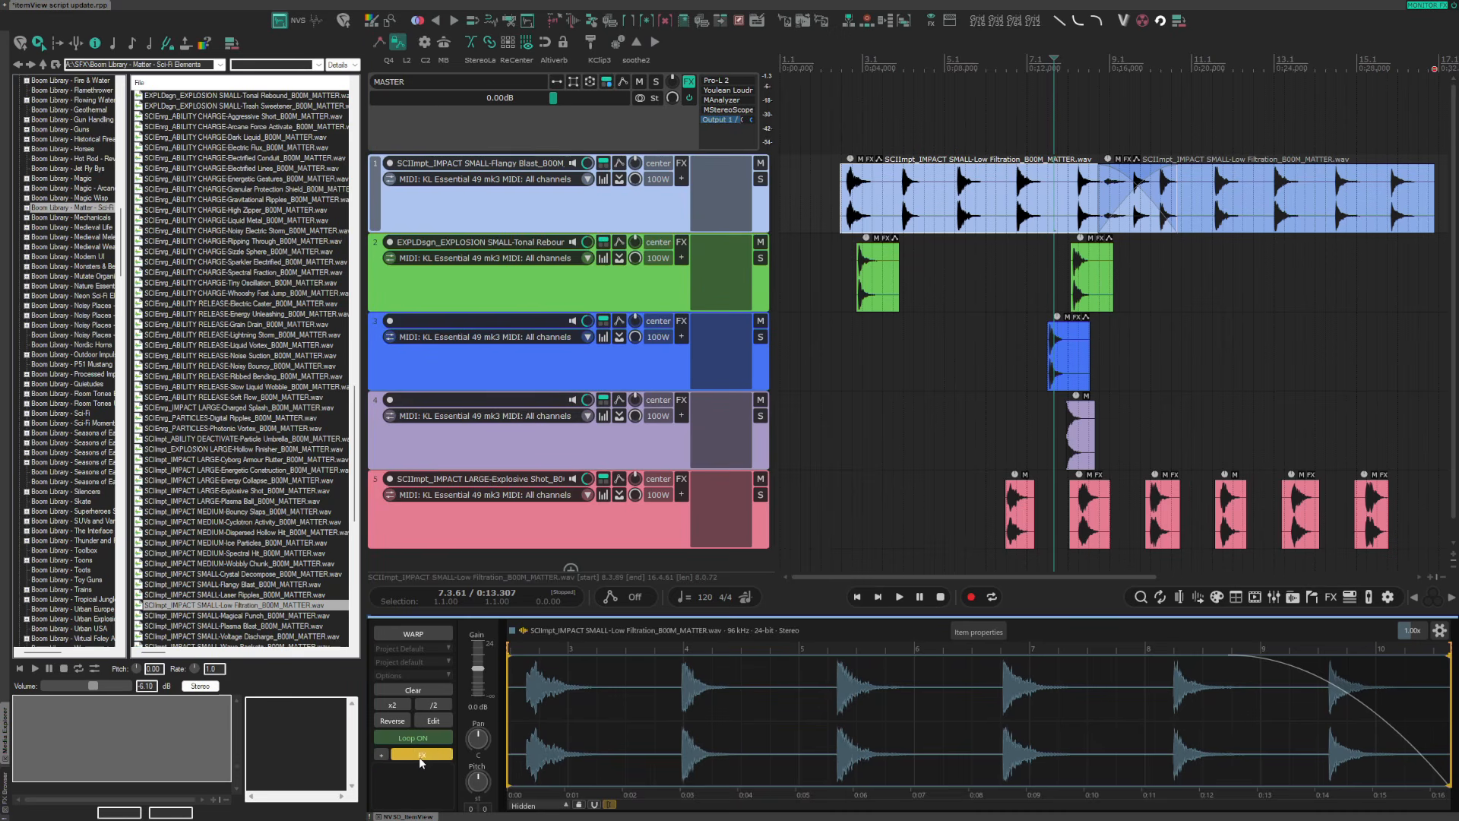
Add 3-Band EQ and 4-Band EQ to the selected item's effects, placing 4-Band EQ first in the chain
{"action": "left_click", "coordinate": [396, 755]}
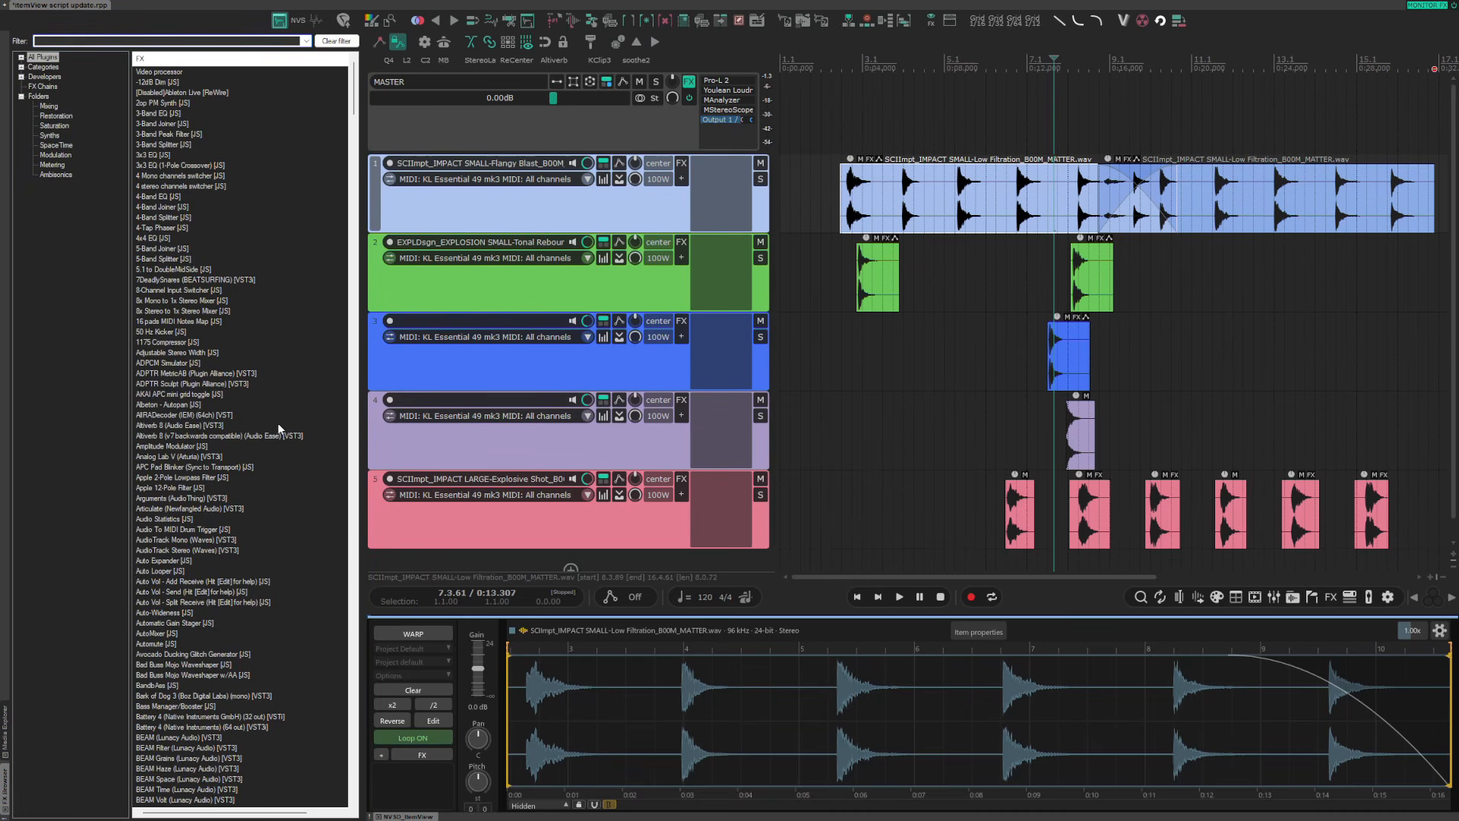
{"action": "double_click", "coordinate": [157, 114]}
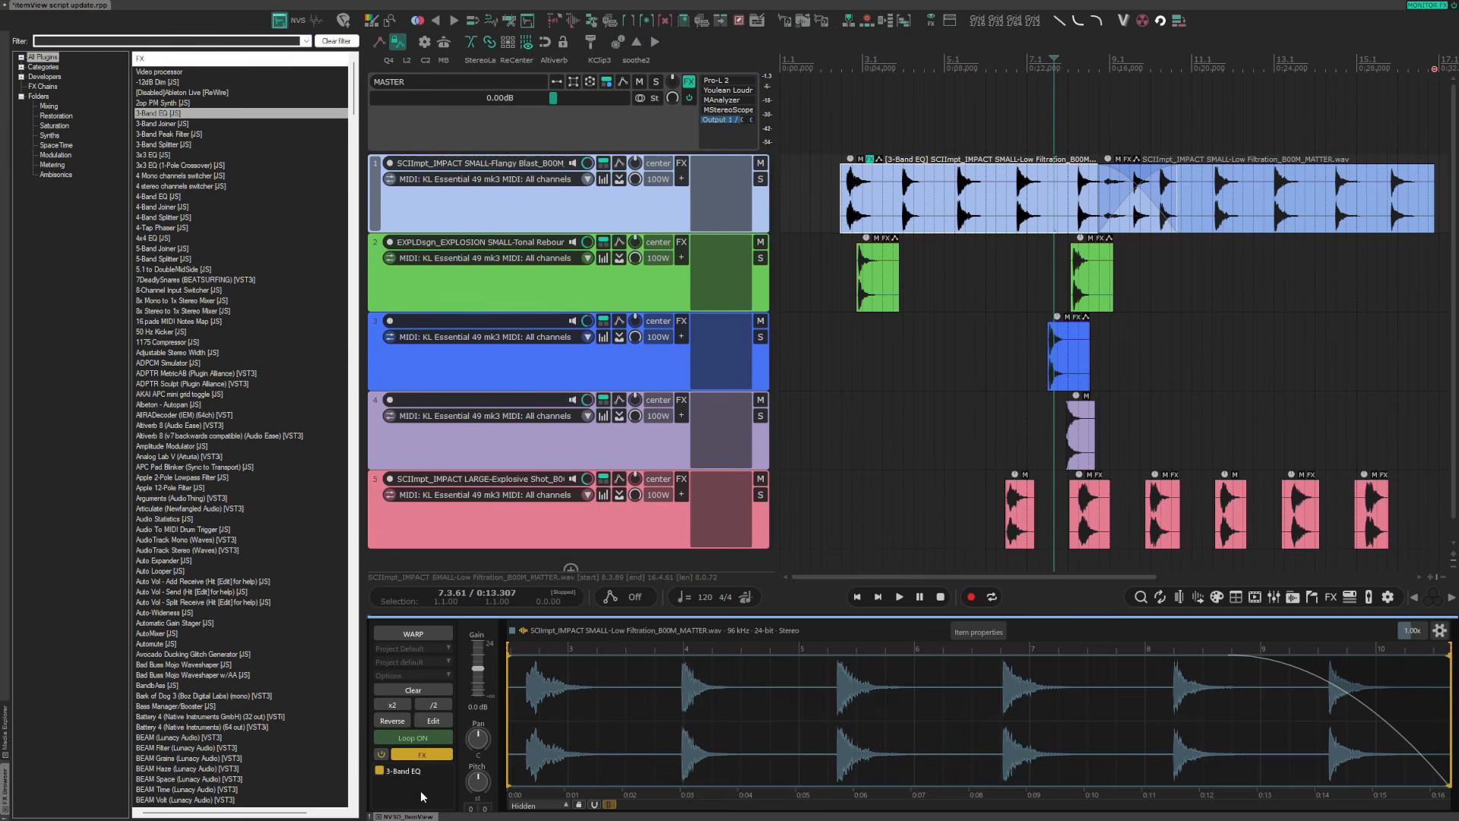
{"action": "double_click", "coordinate": [160, 198]}
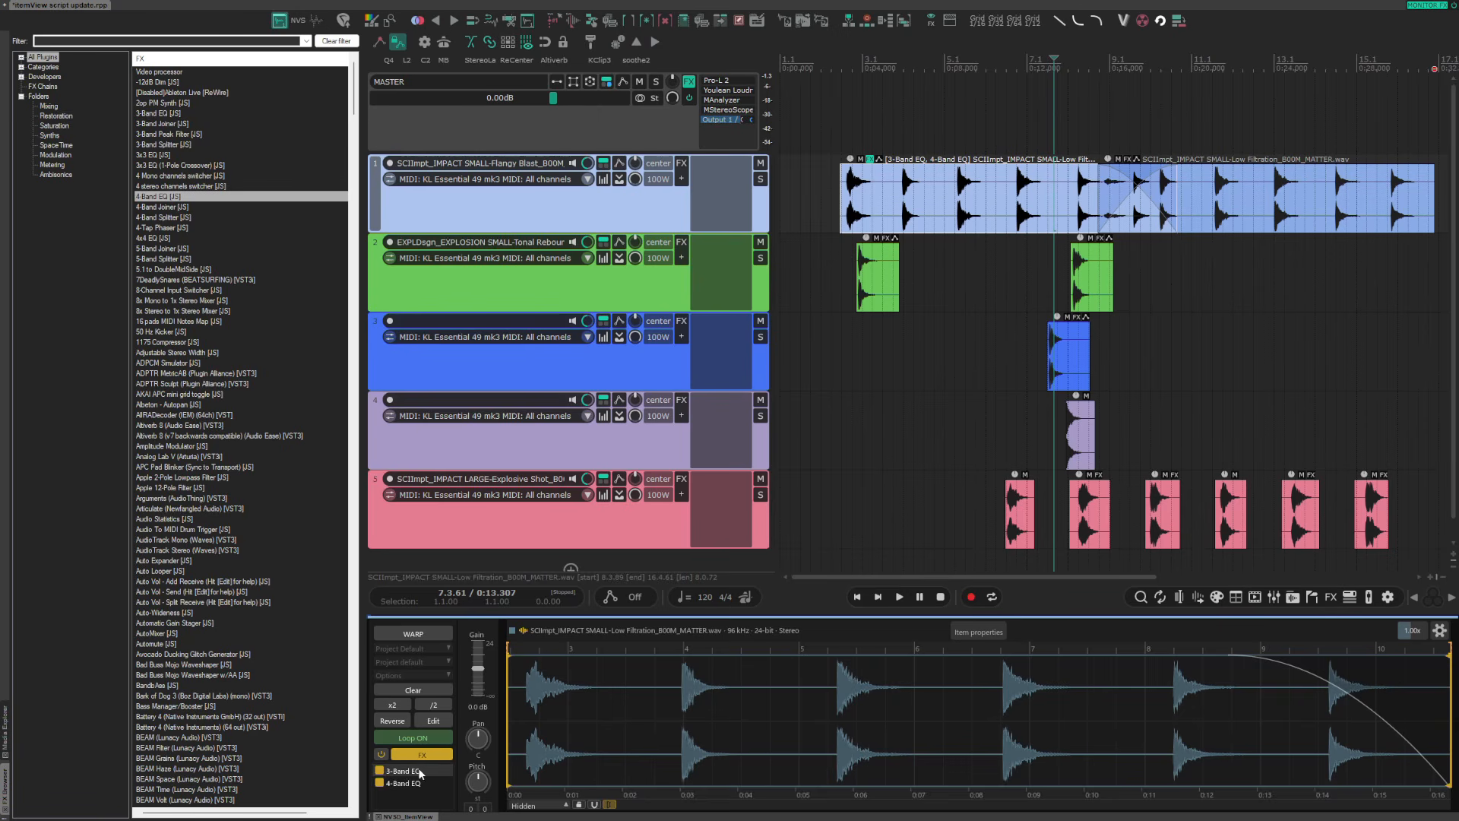
{"action": "left_click_drag", "start_coordinate": [427, 774], "coordinate": [407, 792]}
Bypass the item's 4-Band EQ and 3-Band EQ and re-enable them
{"action": "left_click", "coordinate": [380, 773]}
{"action": "left_click", "coordinate": [381, 785]}
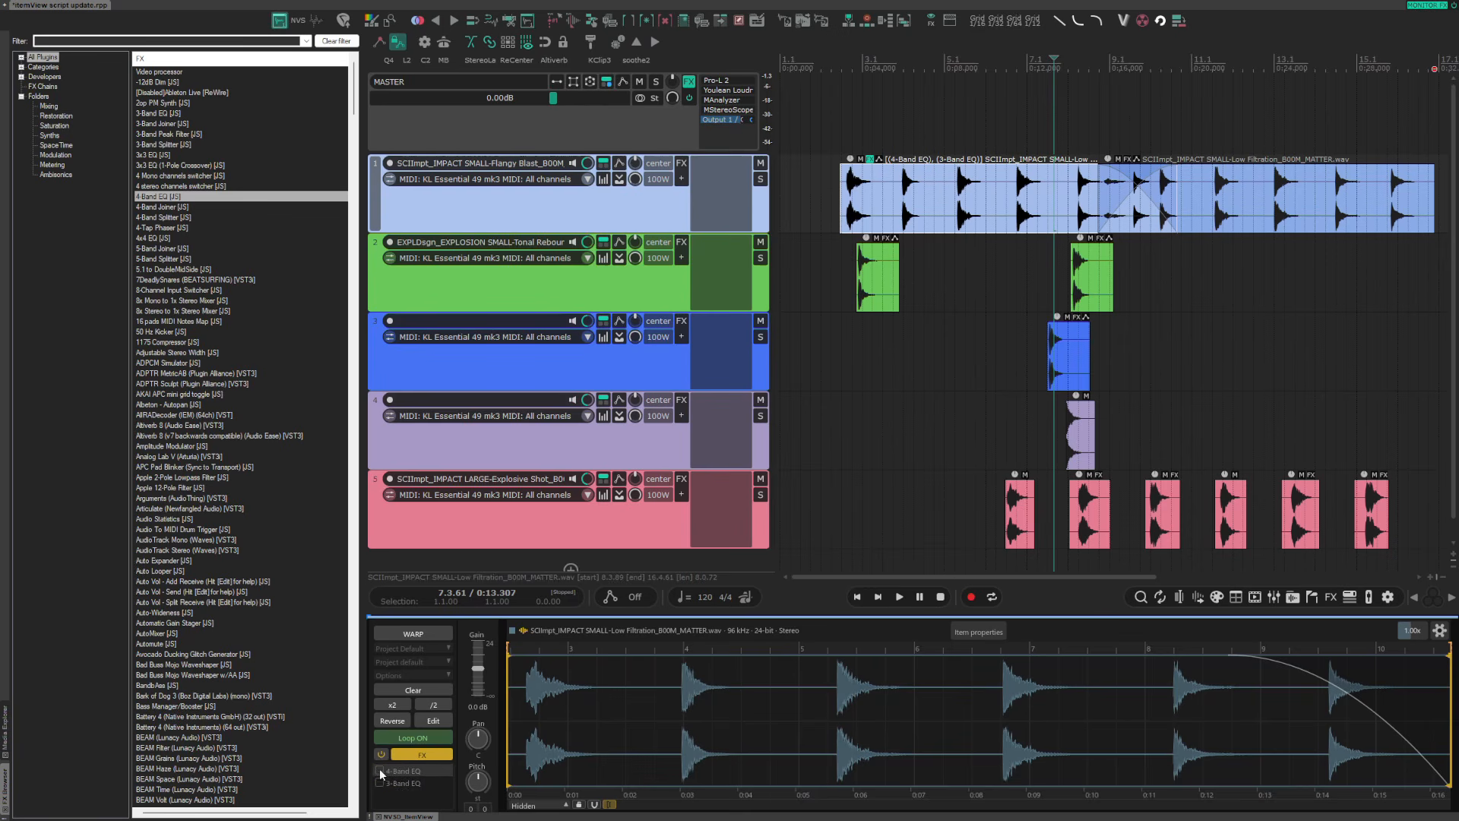
{"action": "left_click", "coordinate": [381, 773]}
{"action": "left_click", "coordinate": [380, 784]}
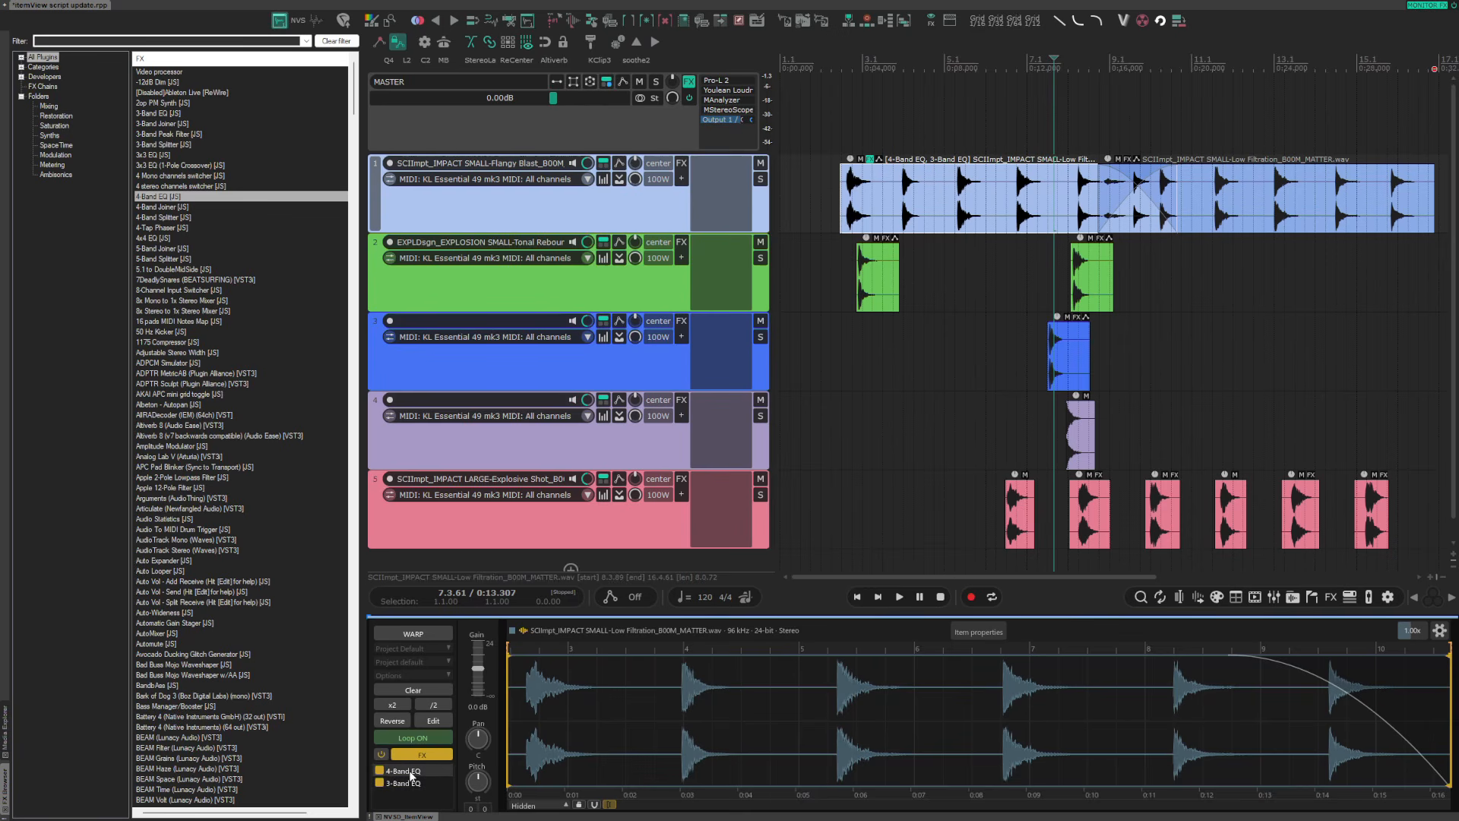
{"action": "left_click", "coordinate": [411, 772], "text": "shift"}
{"action": "left_click", "coordinate": [415, 774], "text": "shift"}
Delete the 4-Band EQ and undo the deletion, and switch the item's entire effects chain off and back on
{"action": "left_click", "coordinate": [414, 773], "text": "alt"}
{"action": "key", "text": "ctrl+z"}
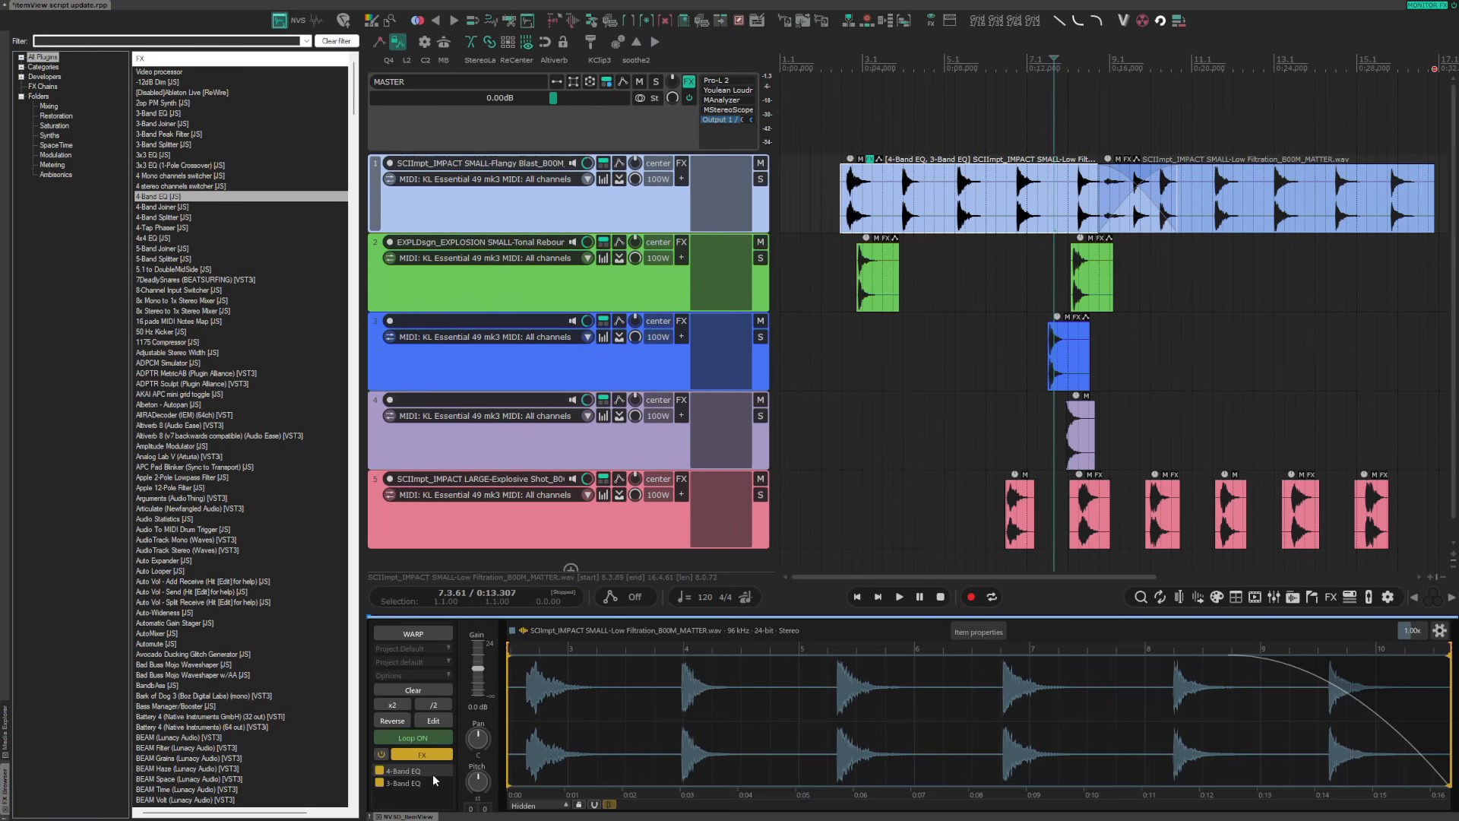
{"action": "left_click", "coordinate": [385, 760]}
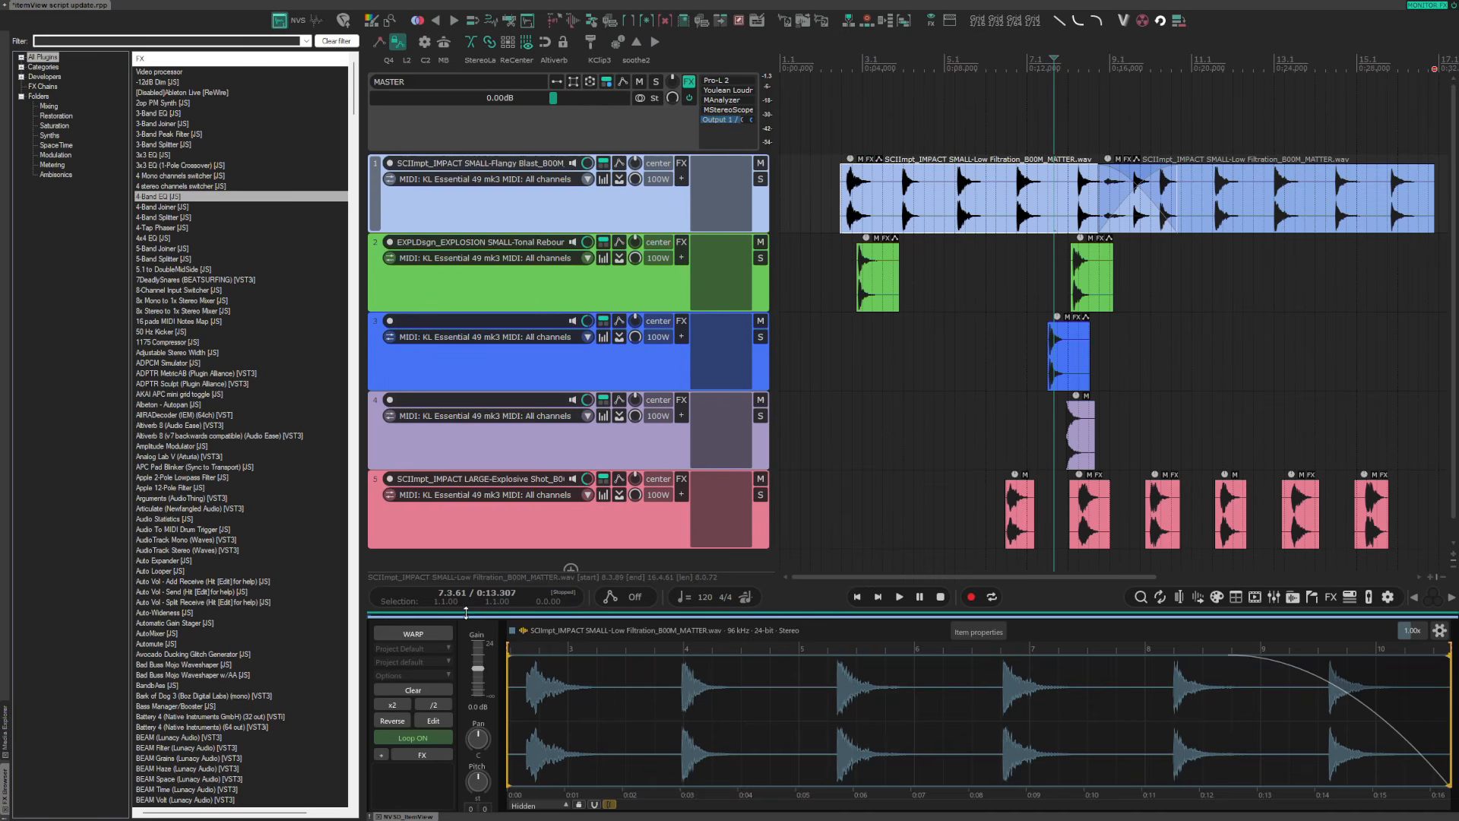
{"action": "left_click", "coordinate": [382, 755]}
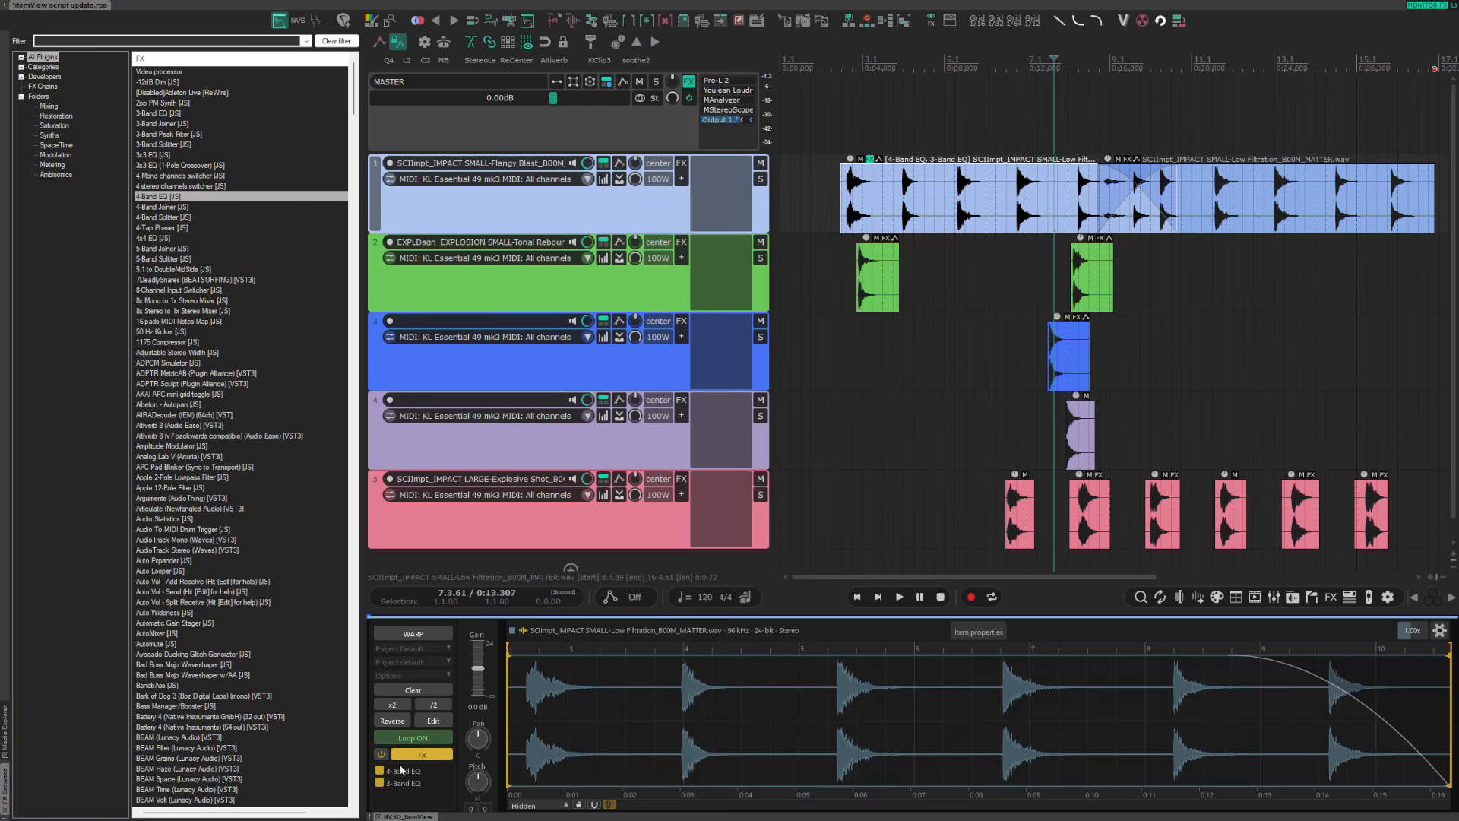
Enlarge the item editor, show the volume envelope and add three points forming a dip at about 0:02.5
{"action": "mouse_move", "coordinate": [493, 615]}
{"action": "left_mouse_down"}
{"action": "mouse_move", "coordinate": [507, 713]}
{"action": "mouse_move", "coordinate": [510, 597]}
{"action": "left_mouse_up"}
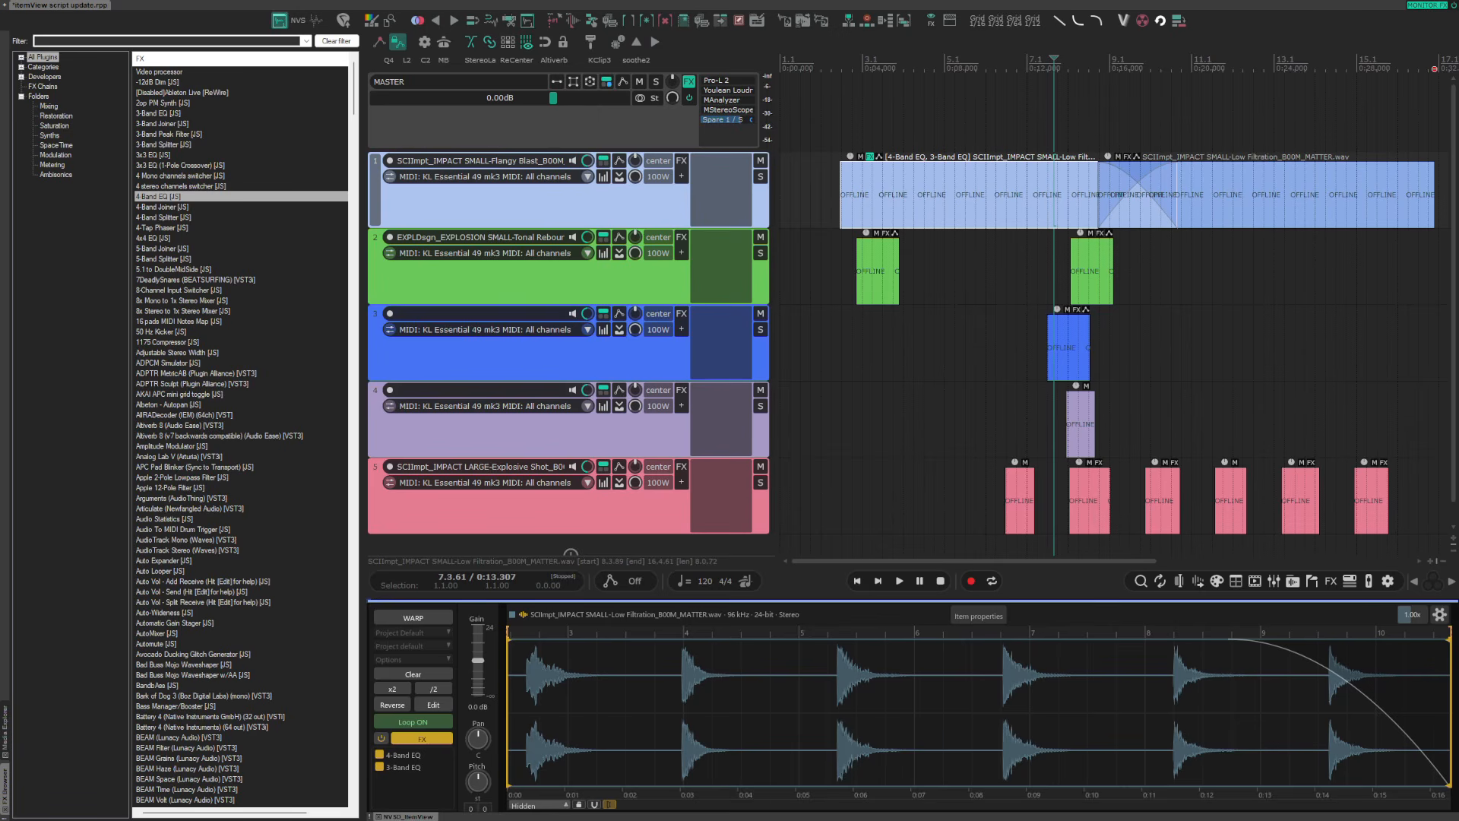
{"action": "left_click", "coordinate": [537, 805]}
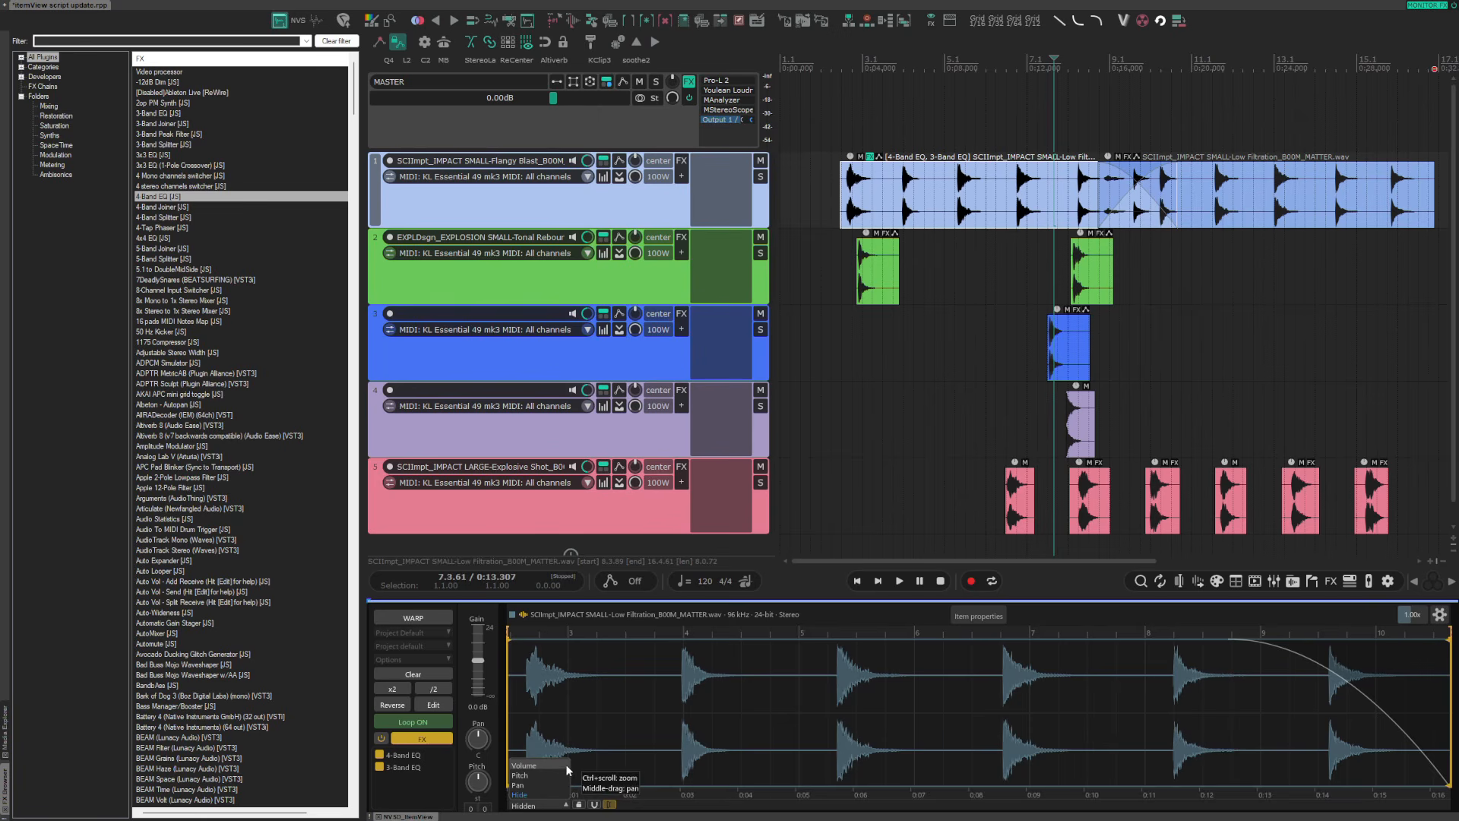
{"action": "left_click", "coordinate": [562, 766]}
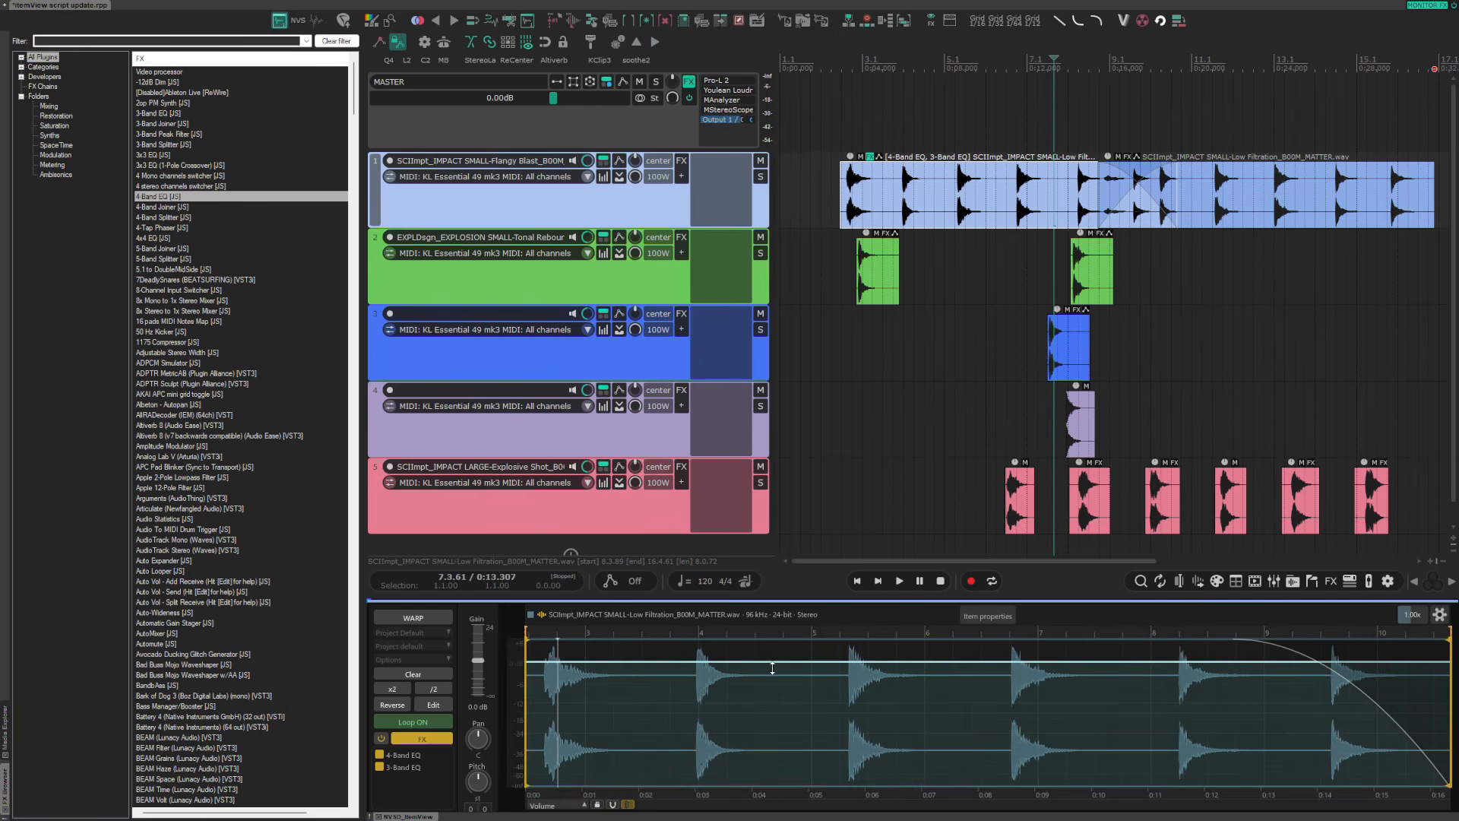
{"action": "left_click", "coordinate": [609, 662]}
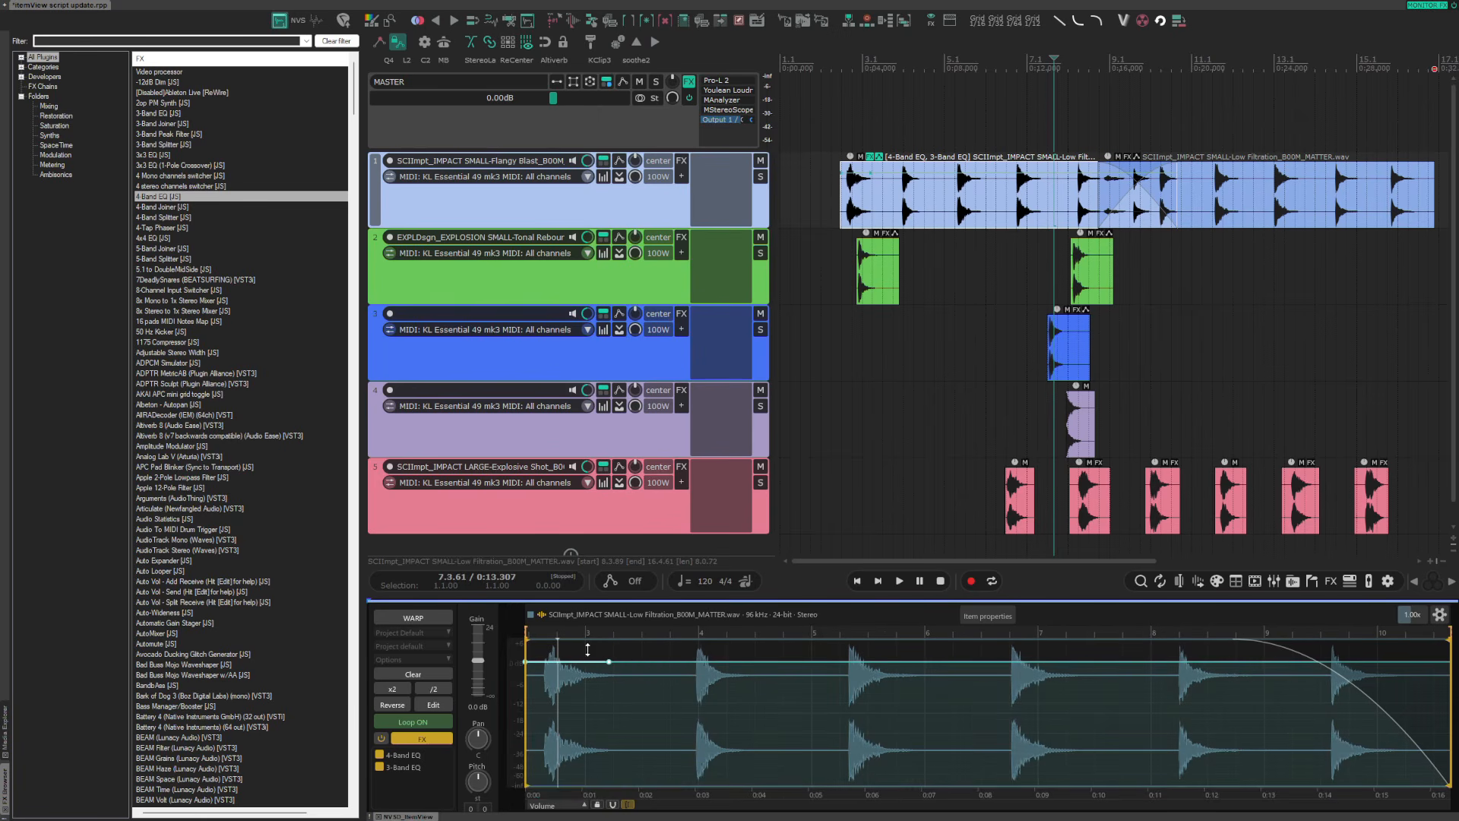
{"action": "left_click", "coordinate": [675, 722]}
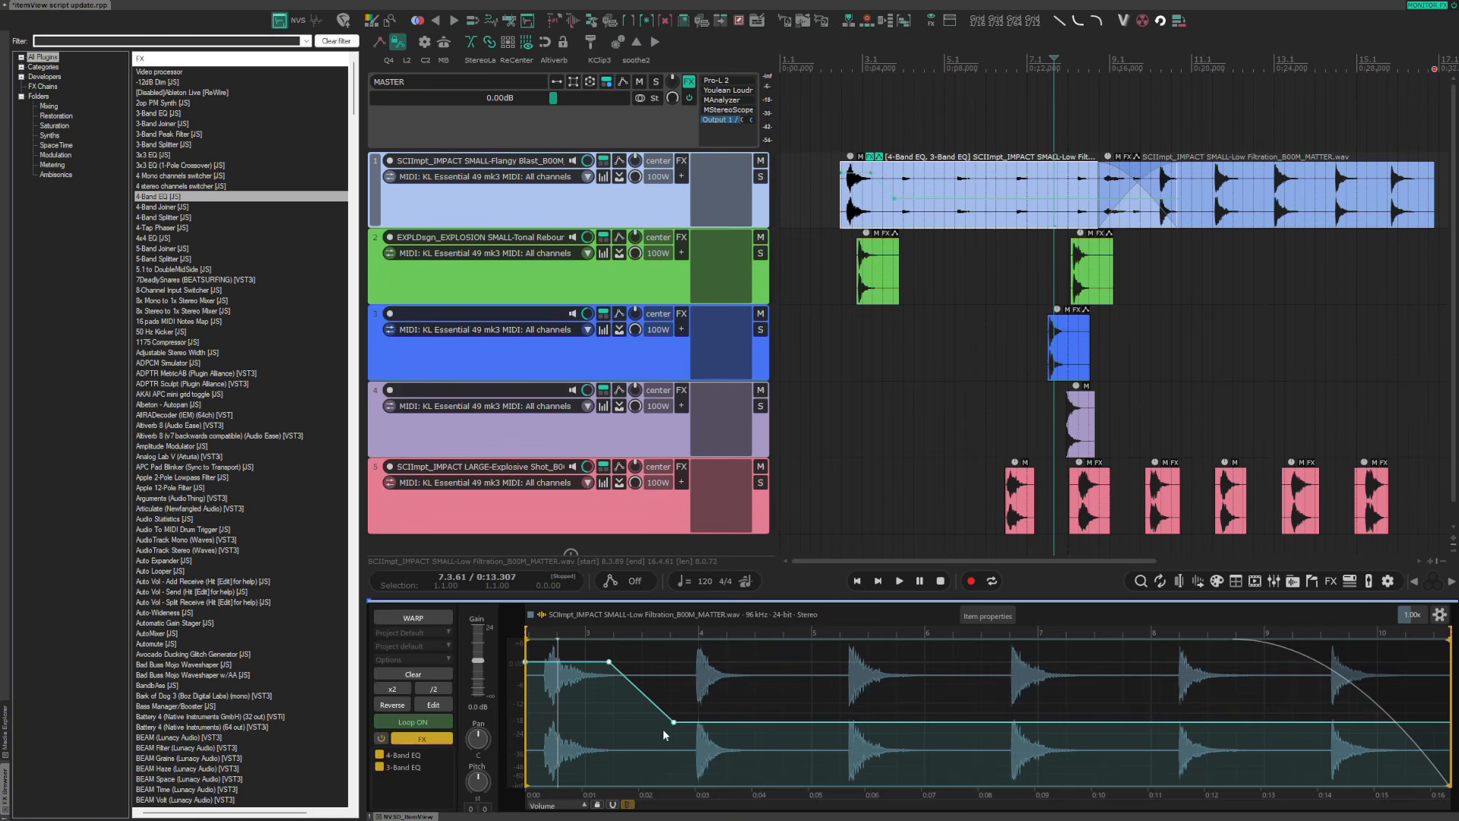
{"action": "left_click", "coordinate": [782, 658]}
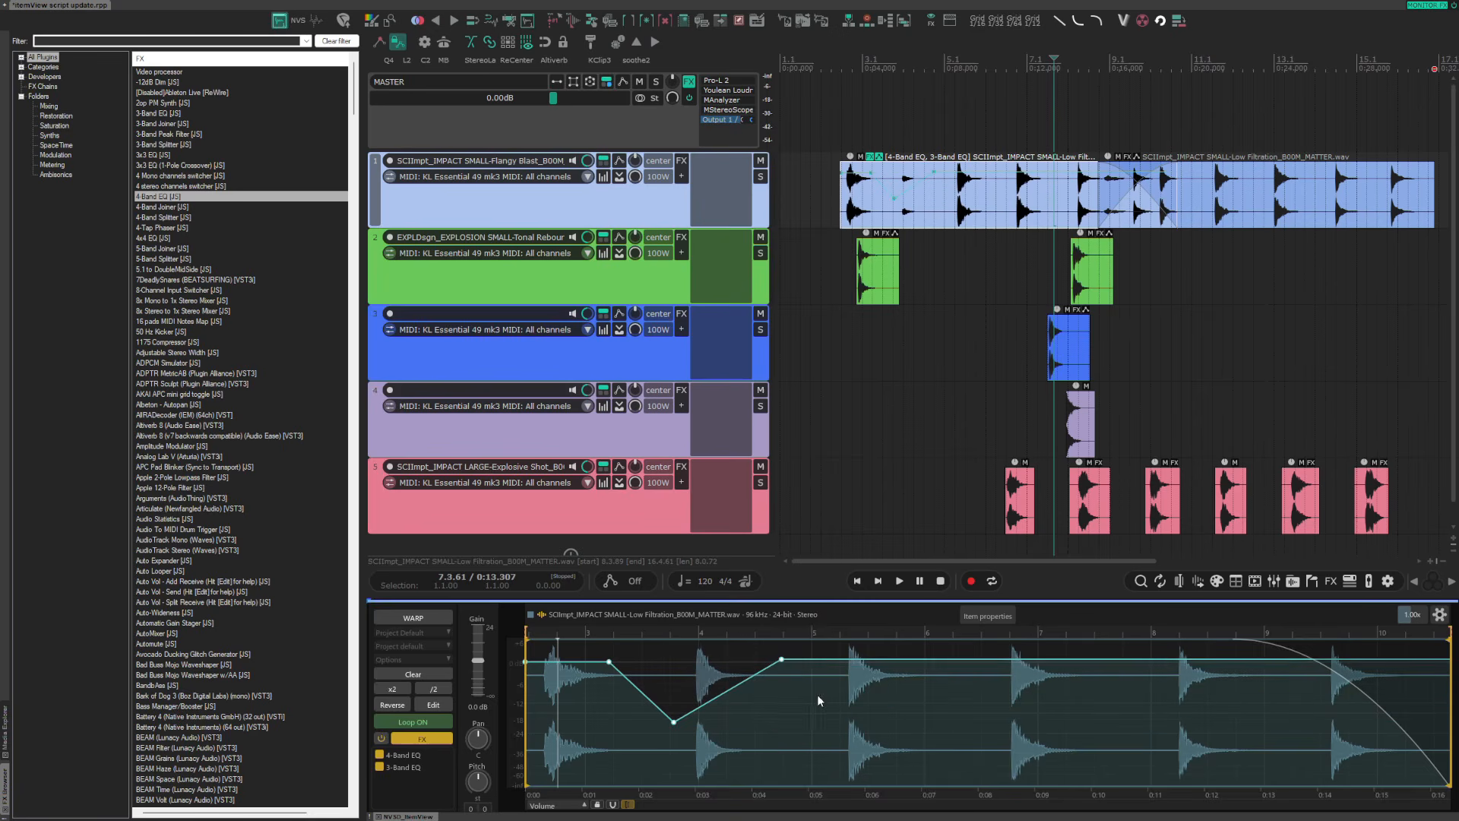
Try bending the rising volume segment and rectangle-selecting the points around the dip, undoing the changes
{"action": "mouse_move", "coordinate": [733, 688]}
{"action": "left_mouse_down"}
{"action": "mouse_move", "coordinate": [764, 690]}
{"action": "mouse_move", "coordinate": [711, 675]}
{"action": "mouse_move", "coordinate": [734, 684]}
{"action": "mouse_move", "coordinate": [707, 696]}
{"action": "mouse_move", "coordinate": [725, 677]}
{"action": "mouse_move", "coordinate": [722, 699]}
{"action": "mouse_move", "coordinate": [744, 709]}
{"action": "left_mouse_up"}
{"action": "double_click", "coordinate": [744, 709], "text": "alt"}
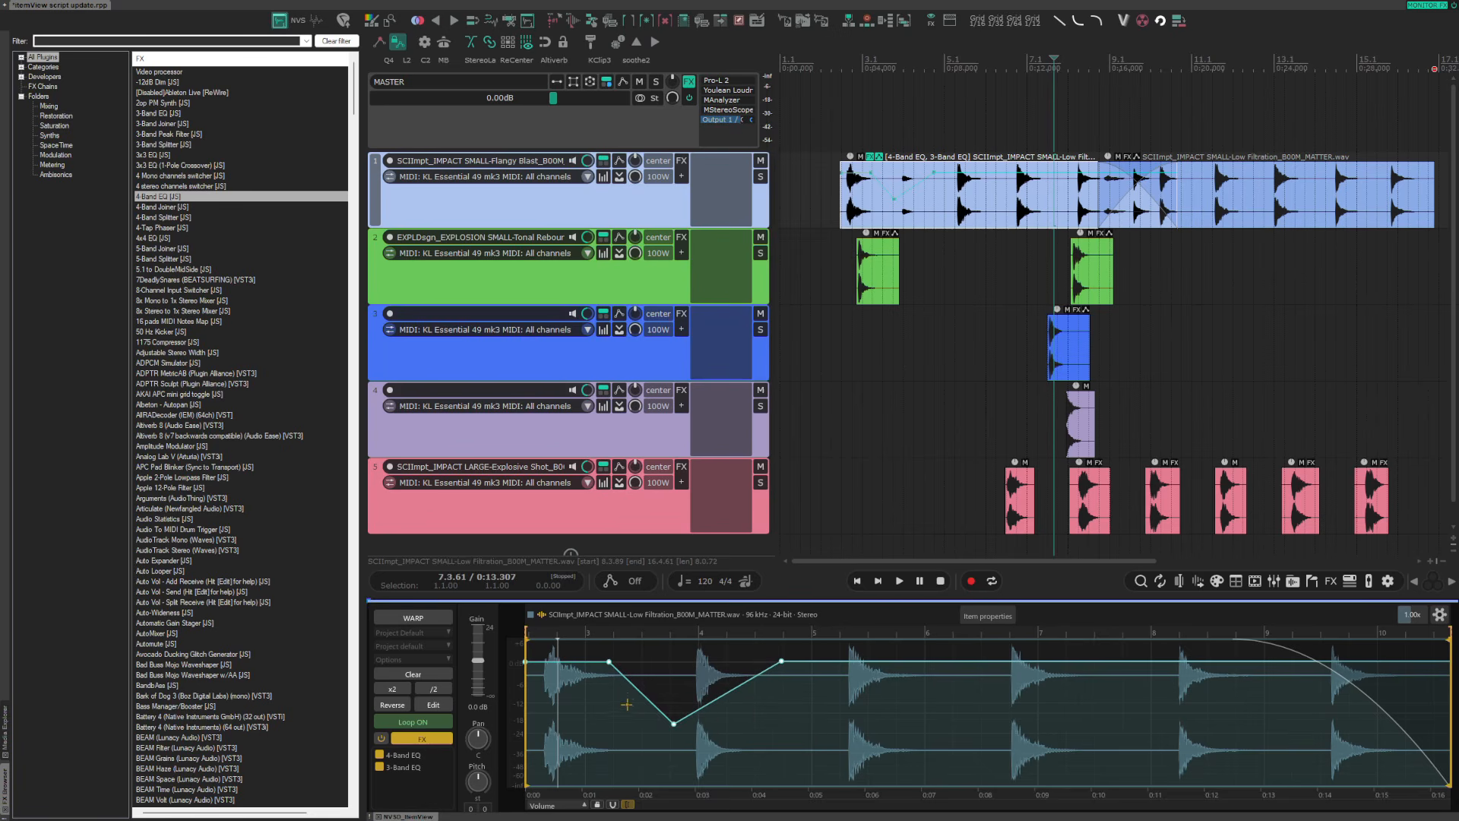
{"action": "mouse_move", "coordinate": [629, 708]}
{"action": "left_mouse_down"}
{"action": "mouse_move", "coordinate": [688, 676]}
{"action": "mouse_move", "coordinate": [760, 714]}
{"action": "left_mouse_up"}
{"action": "key", "text": "ctrl+z"}
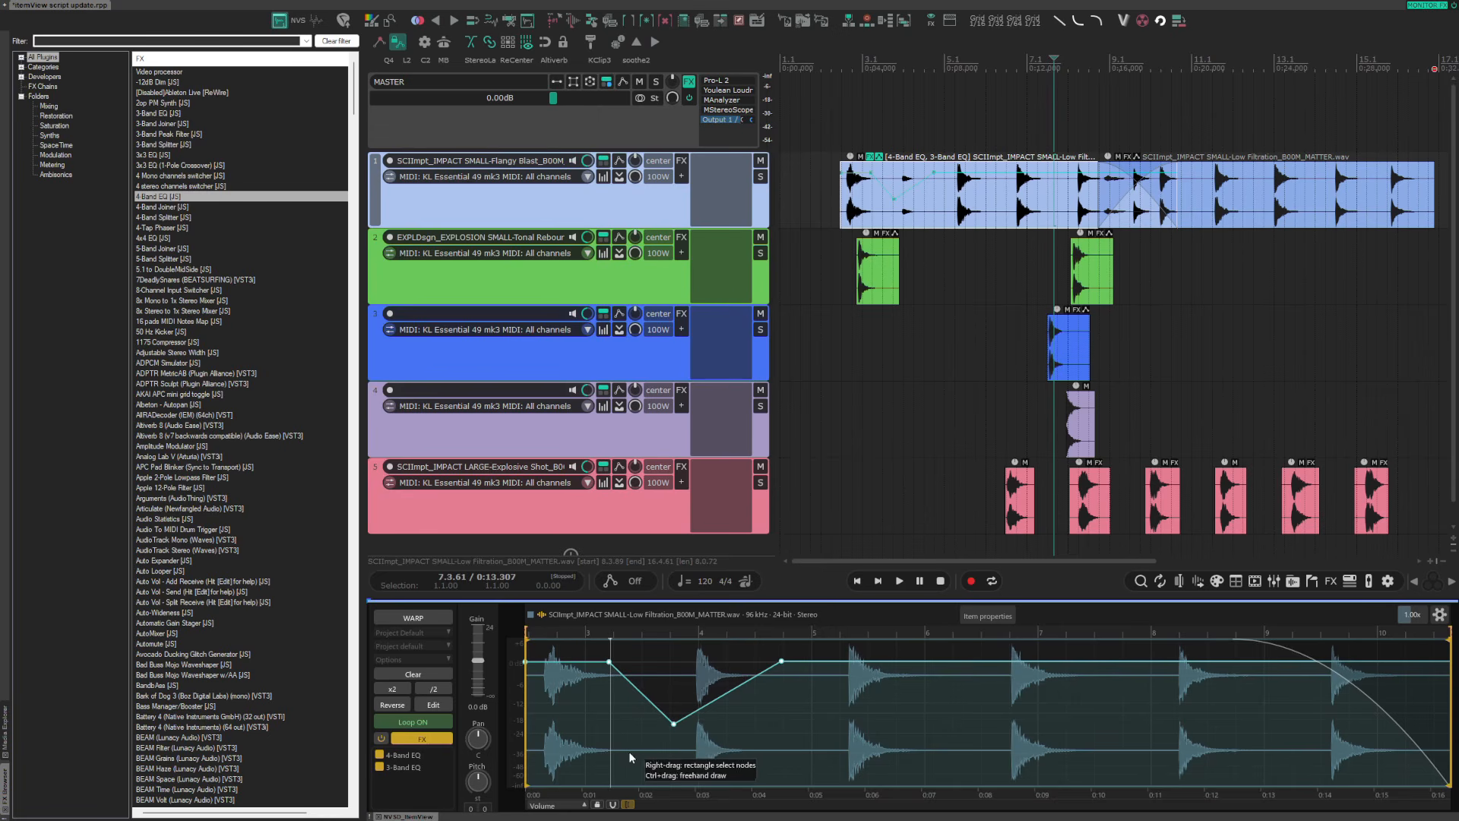
{"action": "left_click_drag", "start_coordinate": [624, 753], "coordinate": [777, 703]}
{"action": "key", "text": "ctrl+z"}
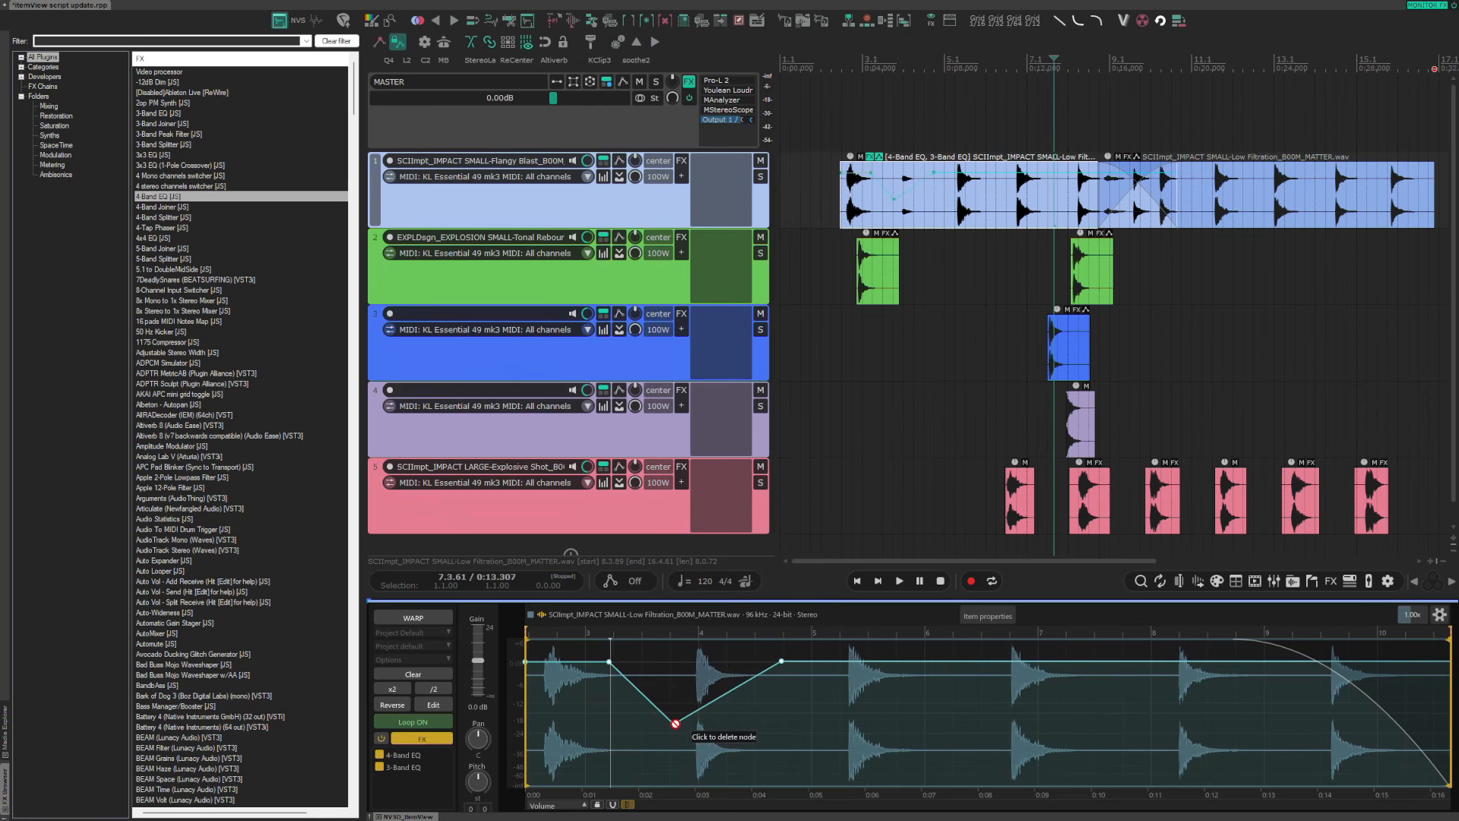
Undo the earlier volume edits and draw a wavy freehand volume curve from about 0:02 to 0:08
{"action": "key", "text": "ctrl+z"}
{"action": "key", "text": "ctrl+z"}
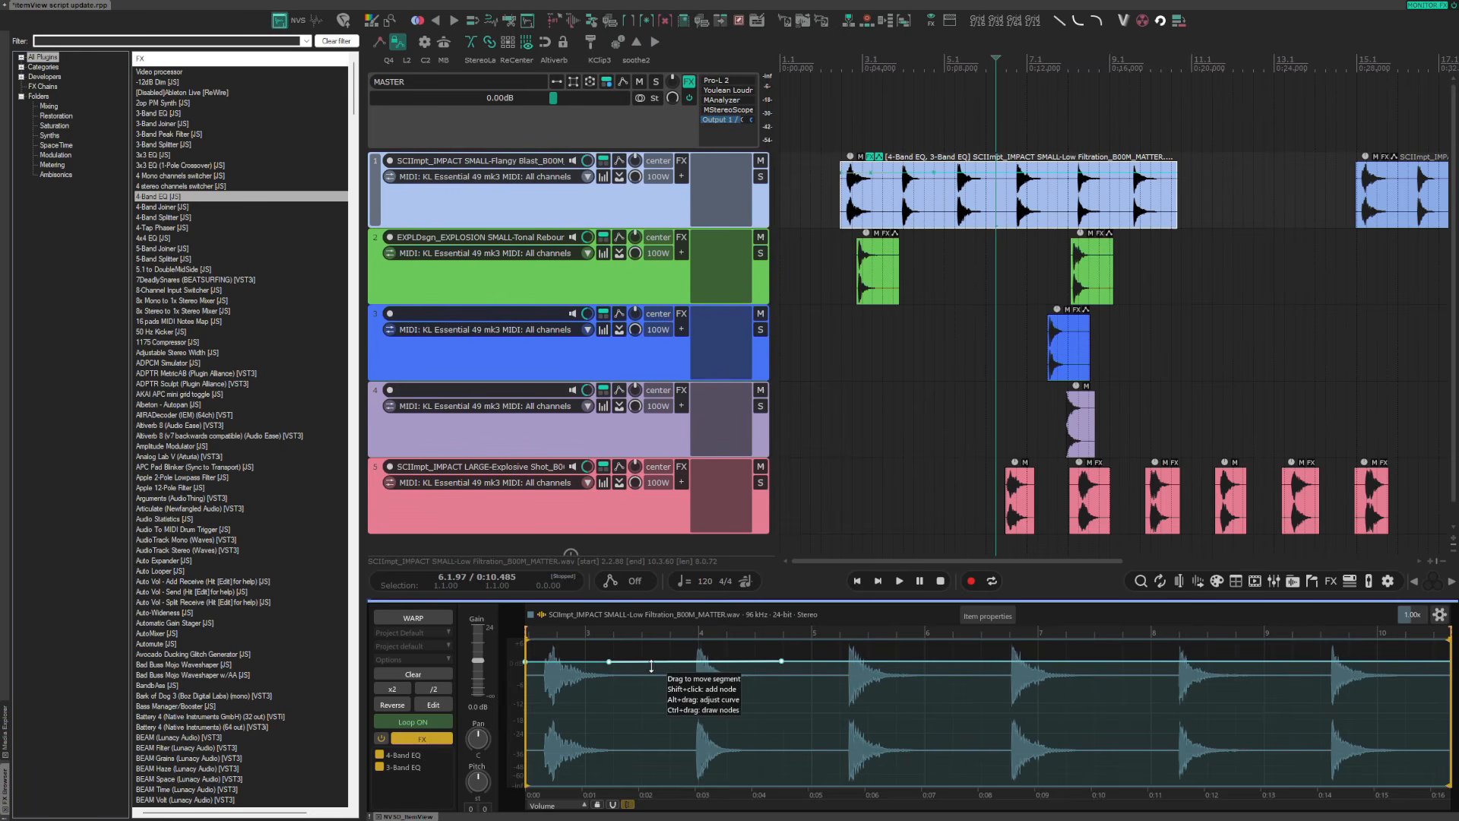
{"action": "mouse_move", "coordinate": [651, 666]}
{"action": "left_mouse_down"}
{"action": "mouse_move", "coordinate": [688, 709]}
{"action": "mouse_move", "coordinate": [863, 666]}
{"action": "mouse_move", "coordinate": [999, 728]}
{"action": "left_mouse_up"}
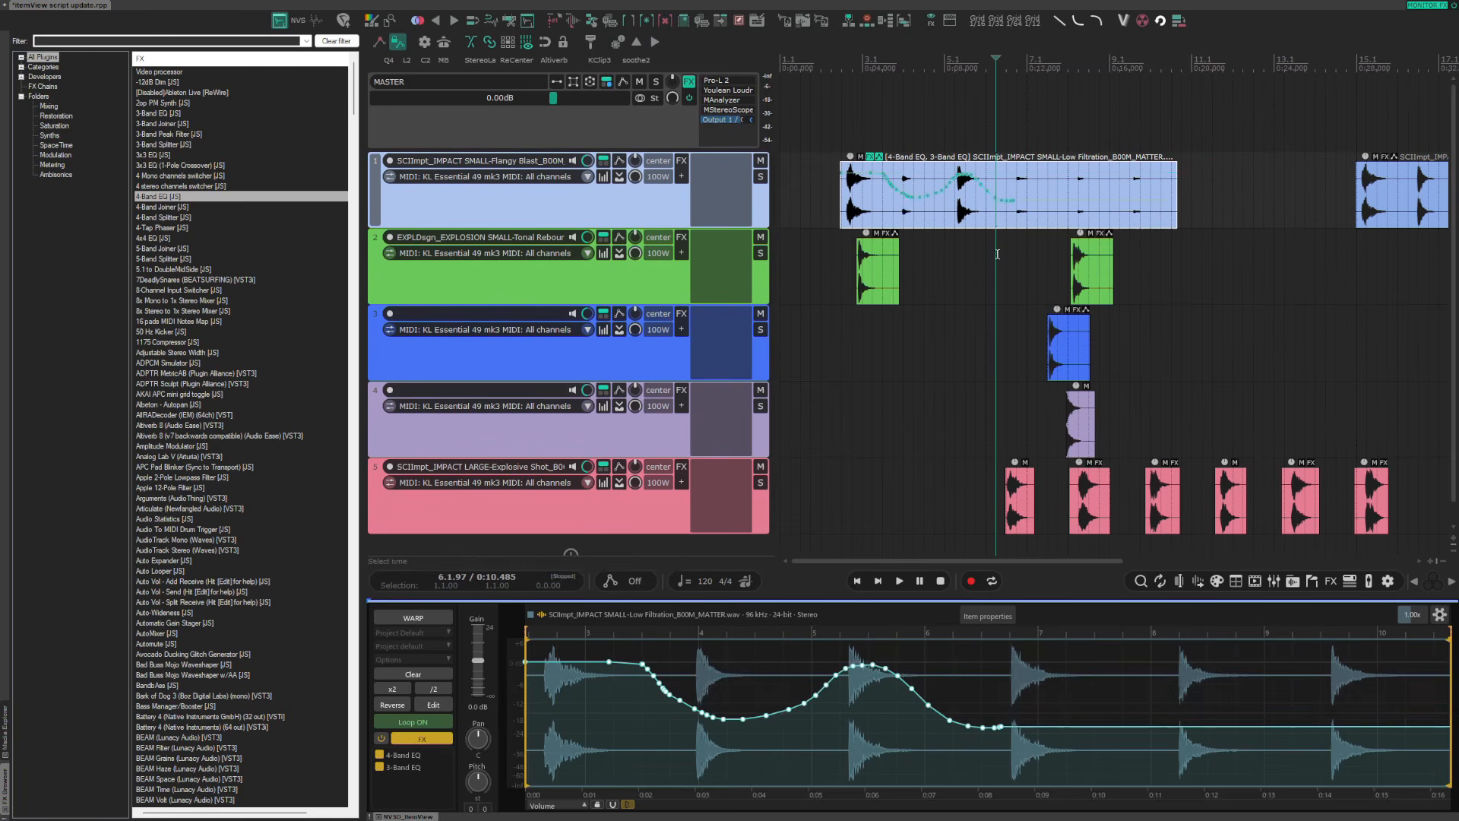
Turn on the envelope lock and trim both ends of the item to about 0:02.3 and 0:10.2 of its source
{"action": "left_click", "coordinate": [600, 805]}
{"action": "left_click_drag", "start_coordinate": [526, 682], "coordinate": [658, 703]}
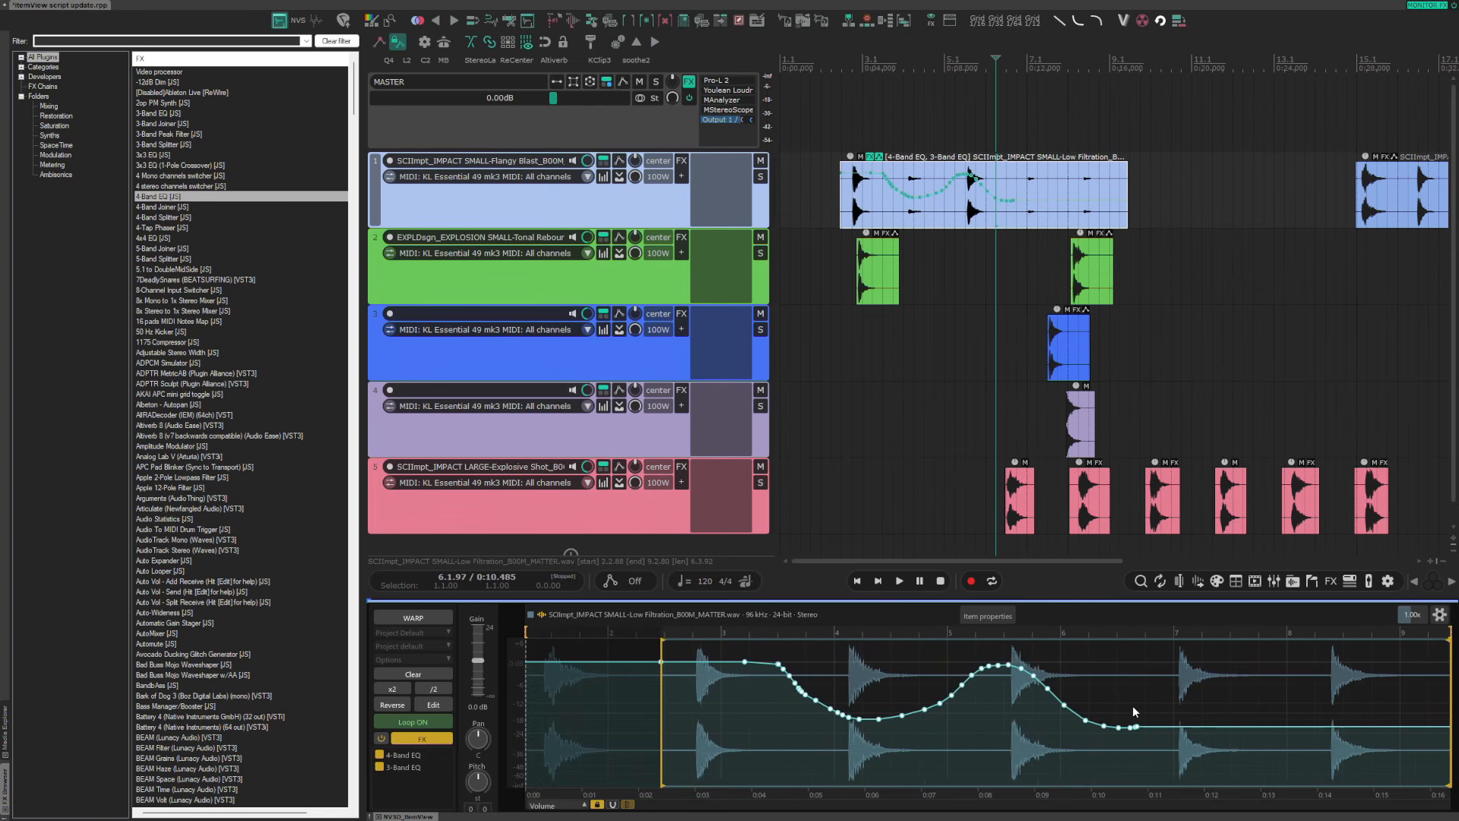
{"action": "left_click_drag", "start_coordinate": [1449, 707], "coordinate": [1106, 707]}
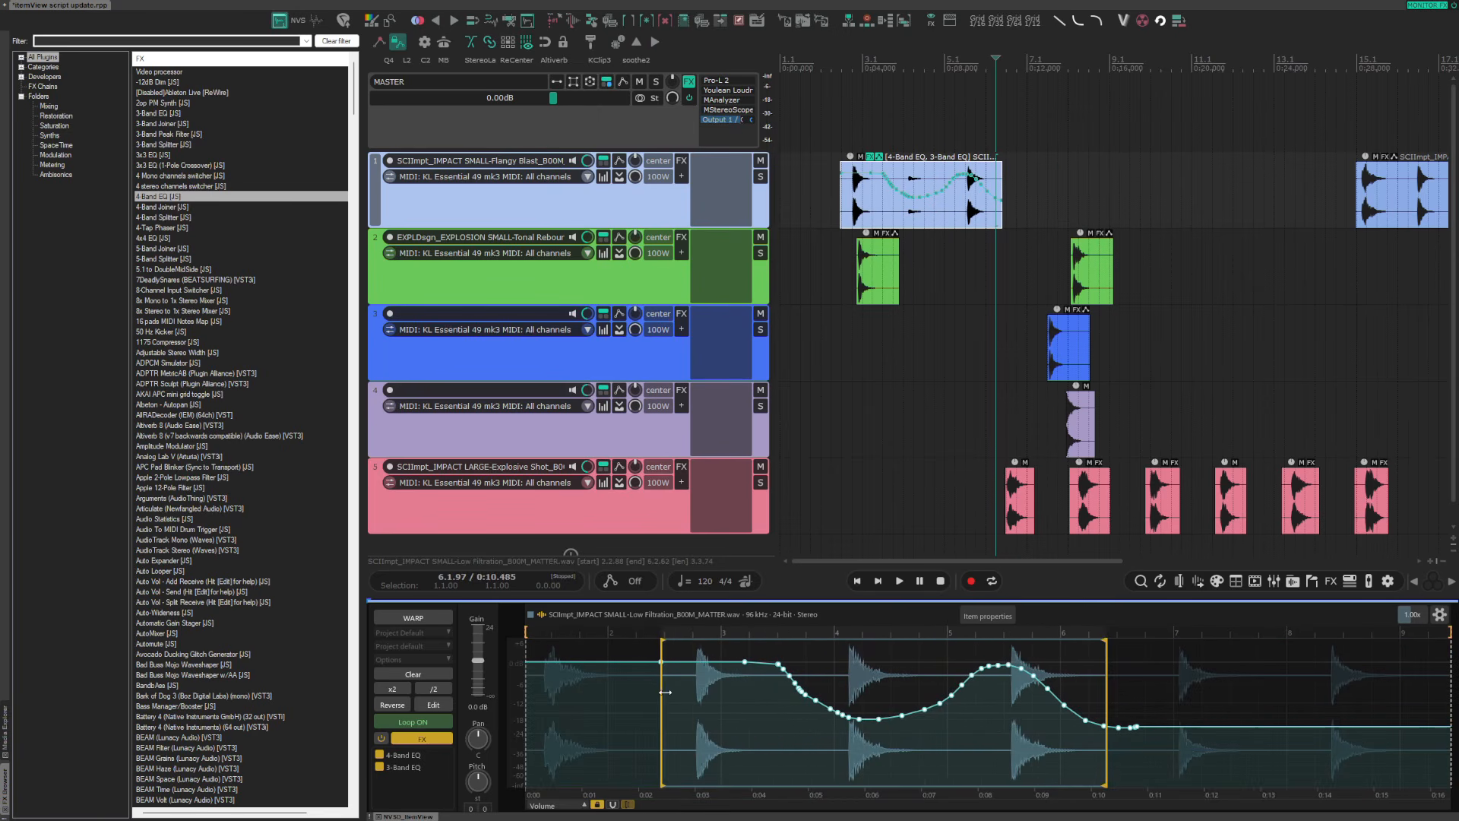
Slip the audio within the item's boundaries so the used section starts at about 0:03.9 of the source
{"action": "left_click_drag", "start_coordinate": [855, 754], "coordinate": [780, 750]}
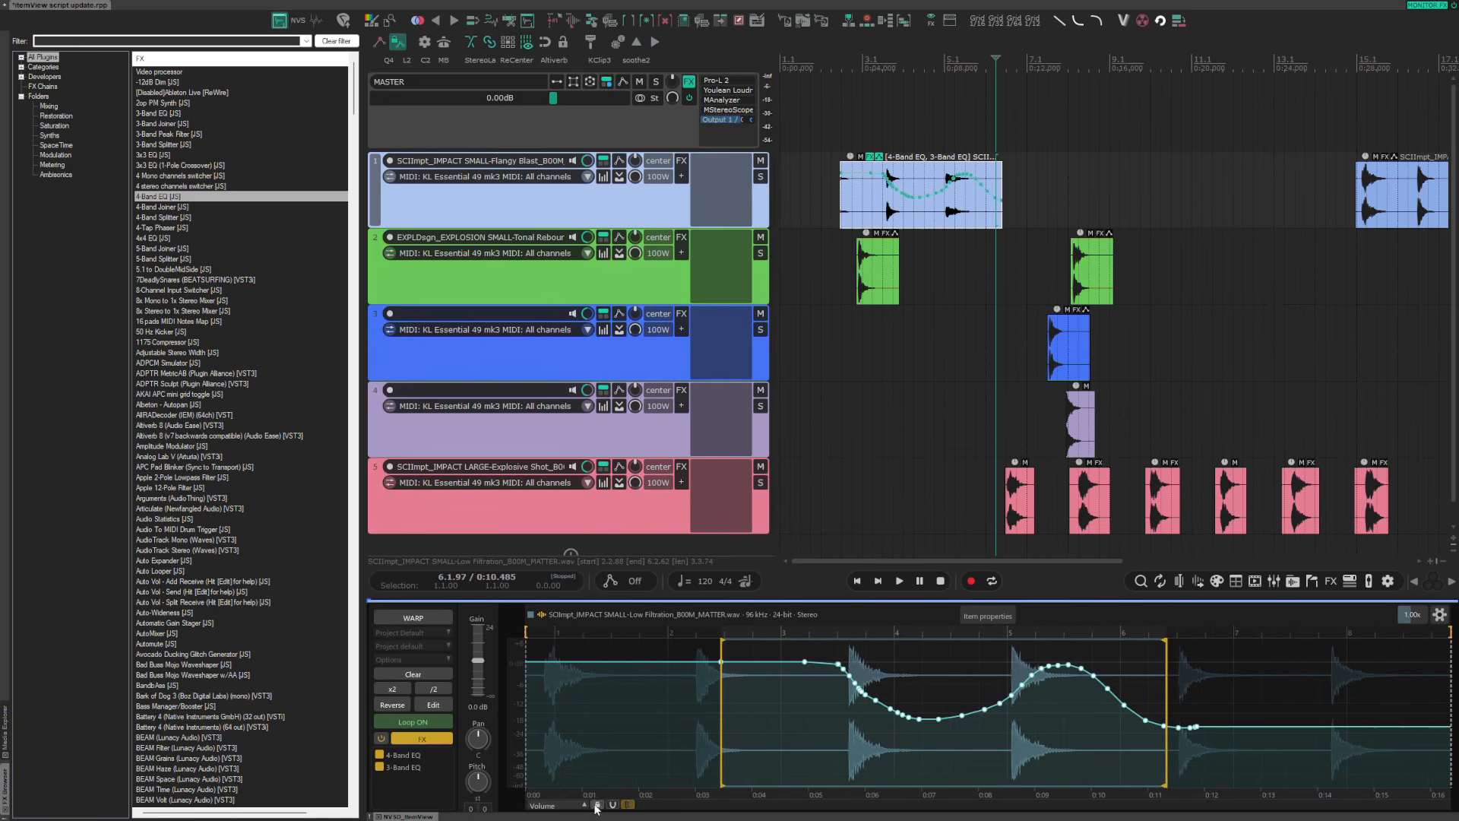
{"action": "left_click_drag", "start_coordinate": [991, 752], "coordinate": [811, 723]}
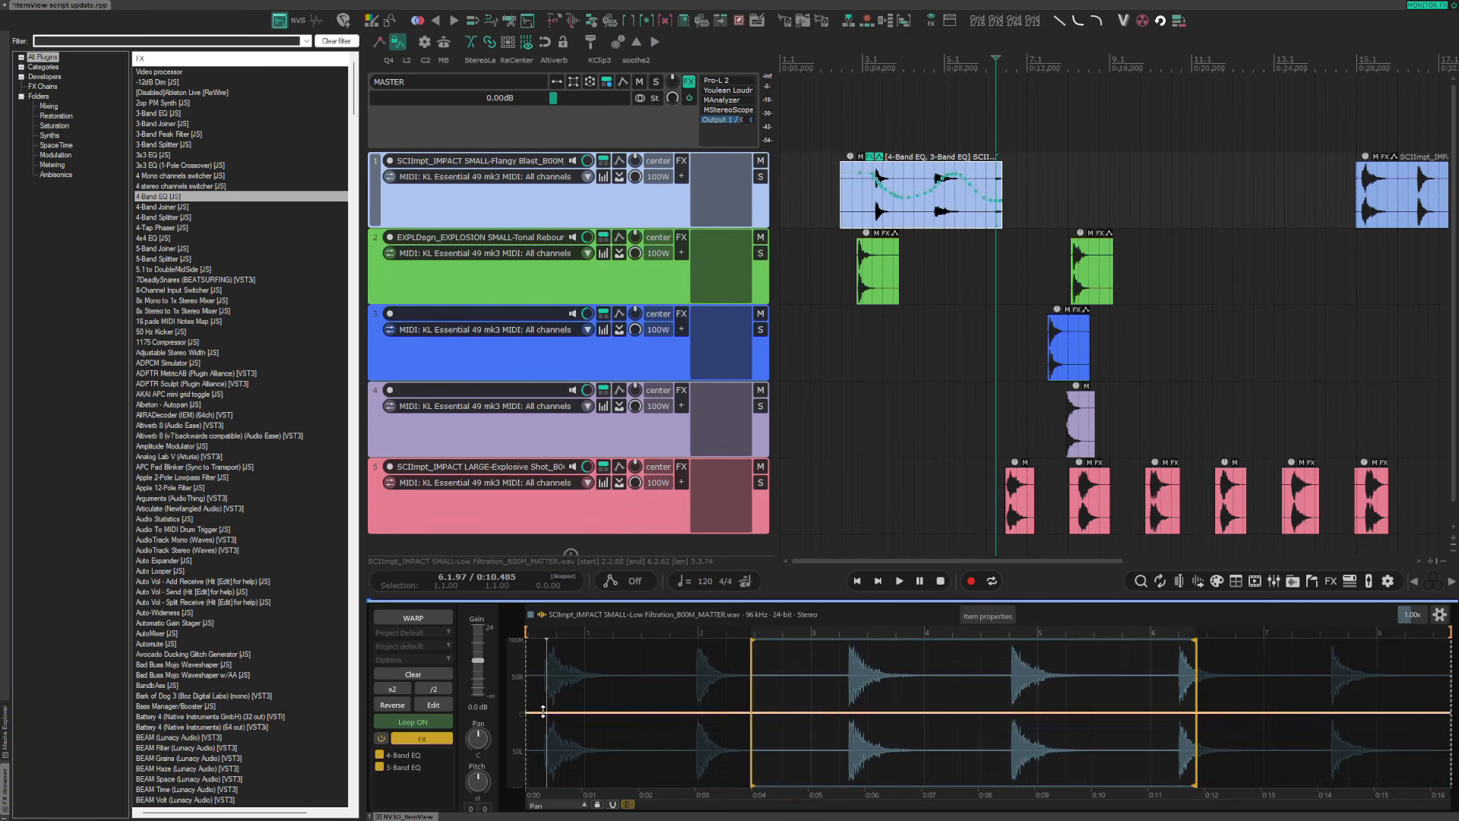
Show the item's pitch envelope and add two points at about 0:04.5 and 0:05, raising the second to +10.5 st
{"action": "left_click", "coordinate": [557, 805]}
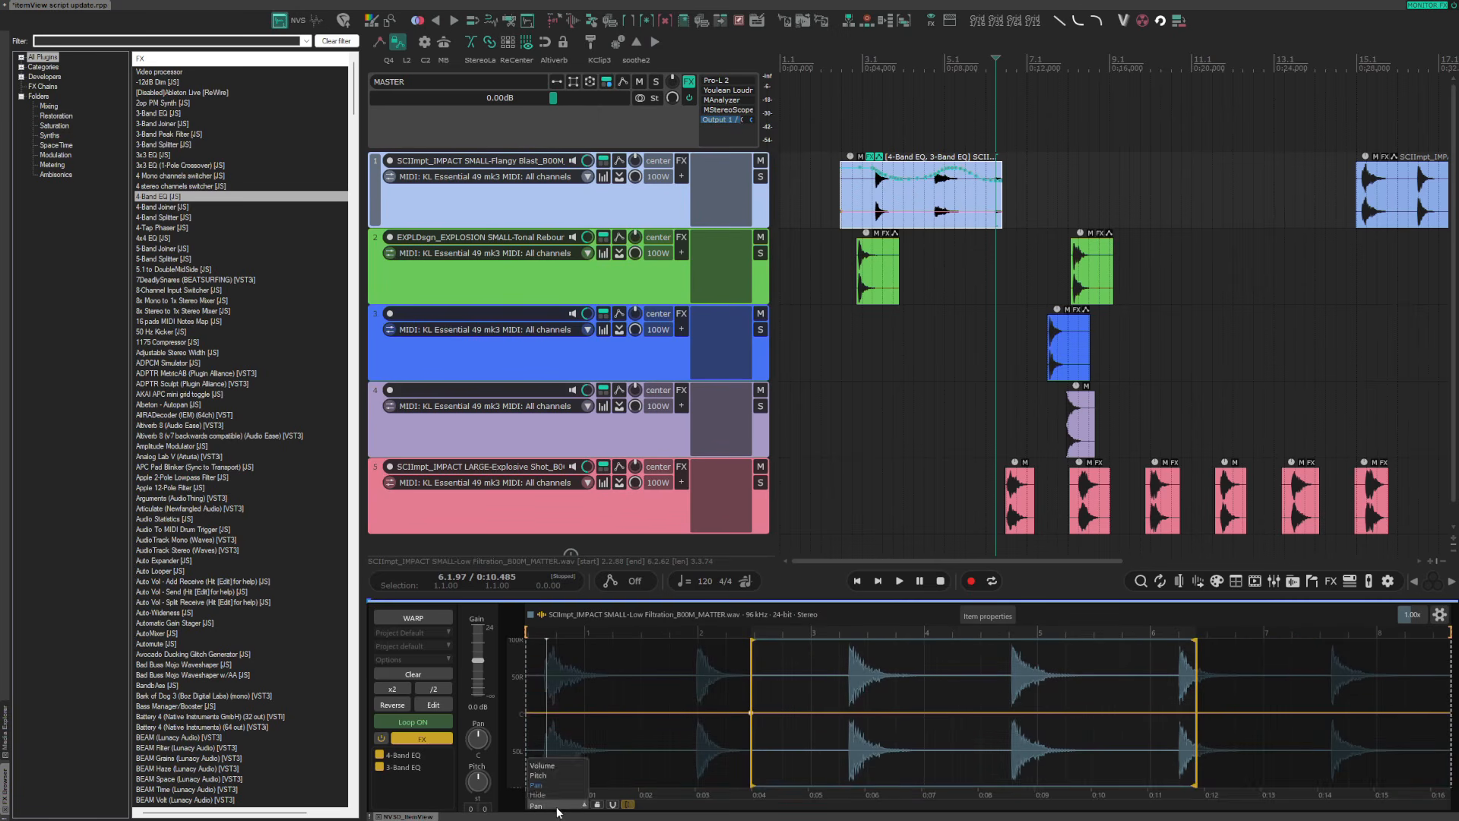
{"action": "left_click", "coordinate": [541, 776]}
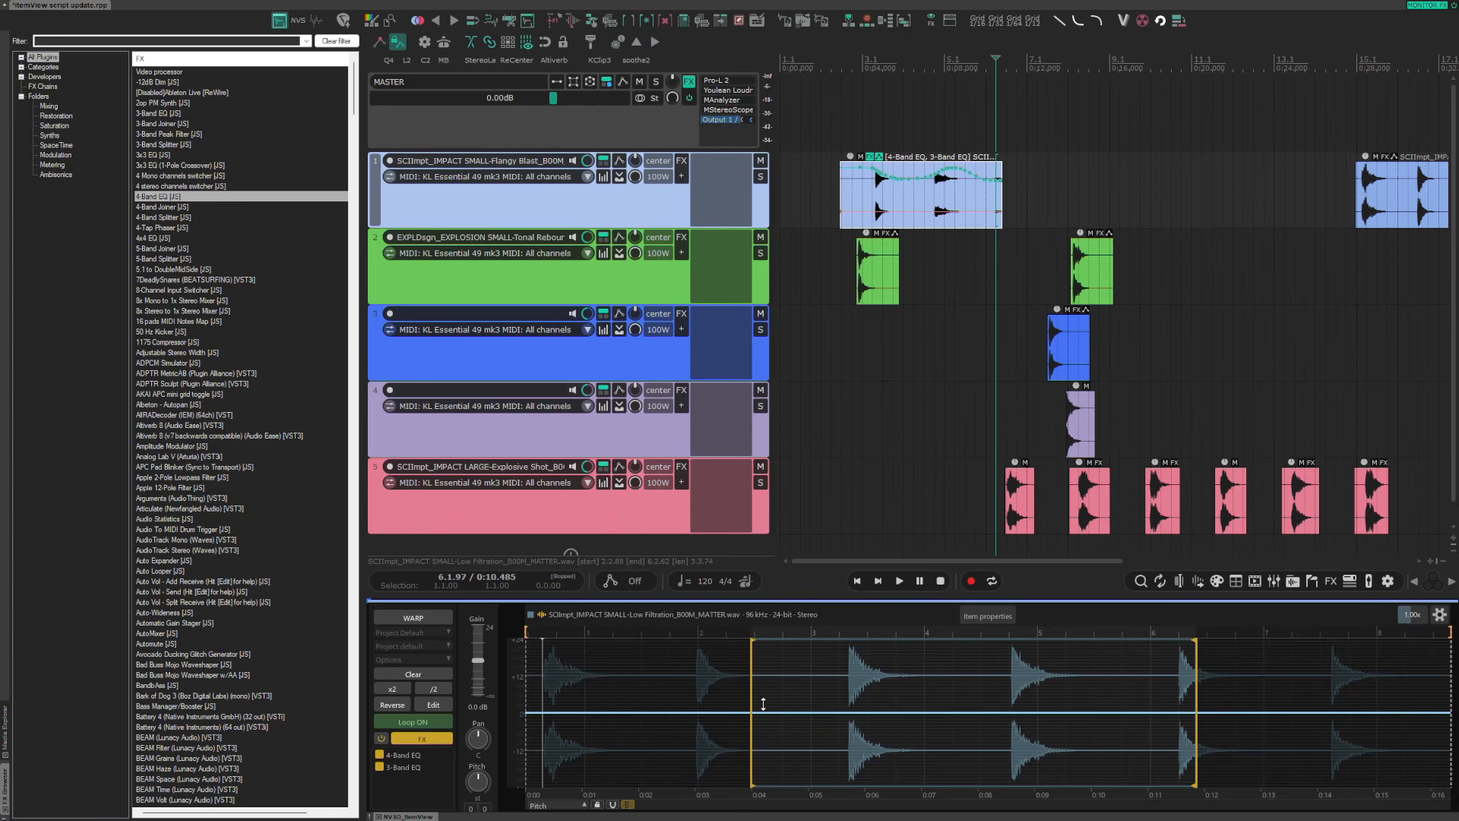
{"action": "left_click", "coordinate": [789, 713], "text": "shift"}
{"action": "left_click", "coordinate": [828, 691], "text": "shift"}
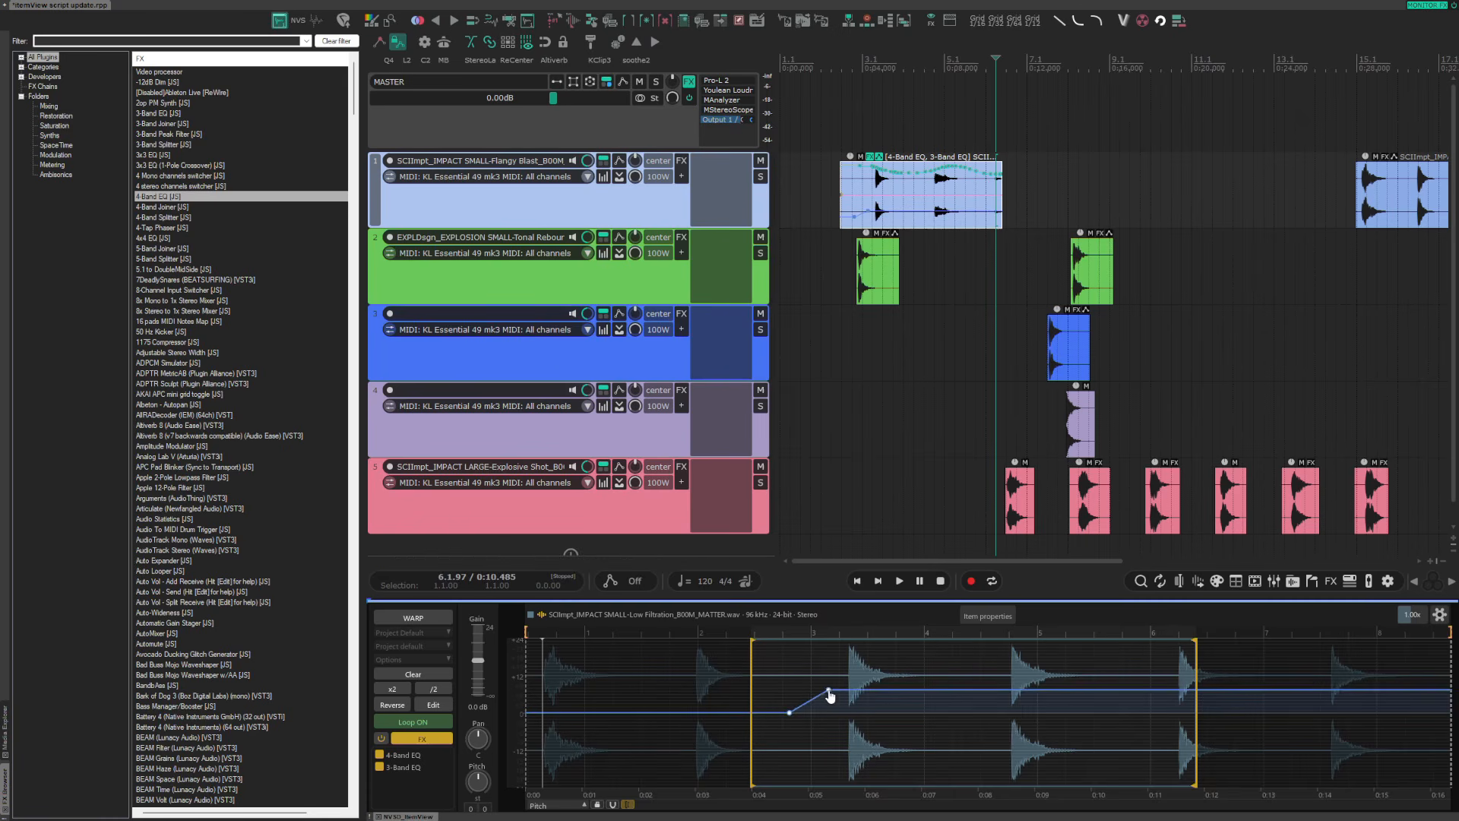
{"action": "left_click_drag", "start_coordinate": [830, 691], "coordinate": [827, 678]}
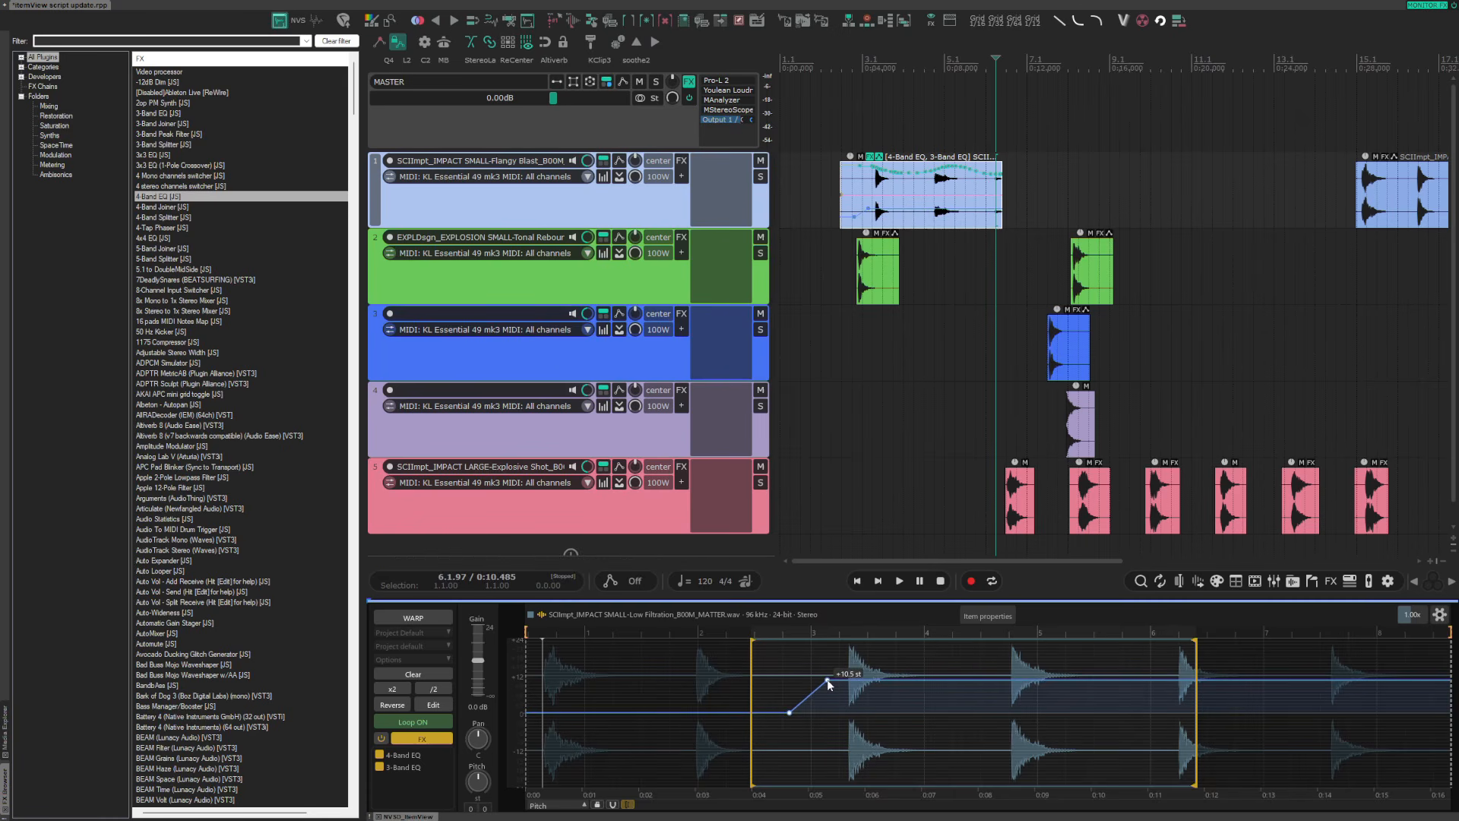
Turn on snapping, move the raised pitch point slightly earlier, and hide the envelope view
{"action": "left_click", "coordinate": [613, 806]}
{"action": "mouse_move", "coordinate": [827, 679]}
{"action": "left_mouse_down"}
{"action": "mouse_move", "coordinate": [836, 670]}
{"action": "mouse_move", "coordinate": [830, 687]}
{"action": "mouse_move", "coordinate": [811, 681]}
{"action": "left_mouse_up"}
{"action": "left_click", "coordinate": [551, 804]}
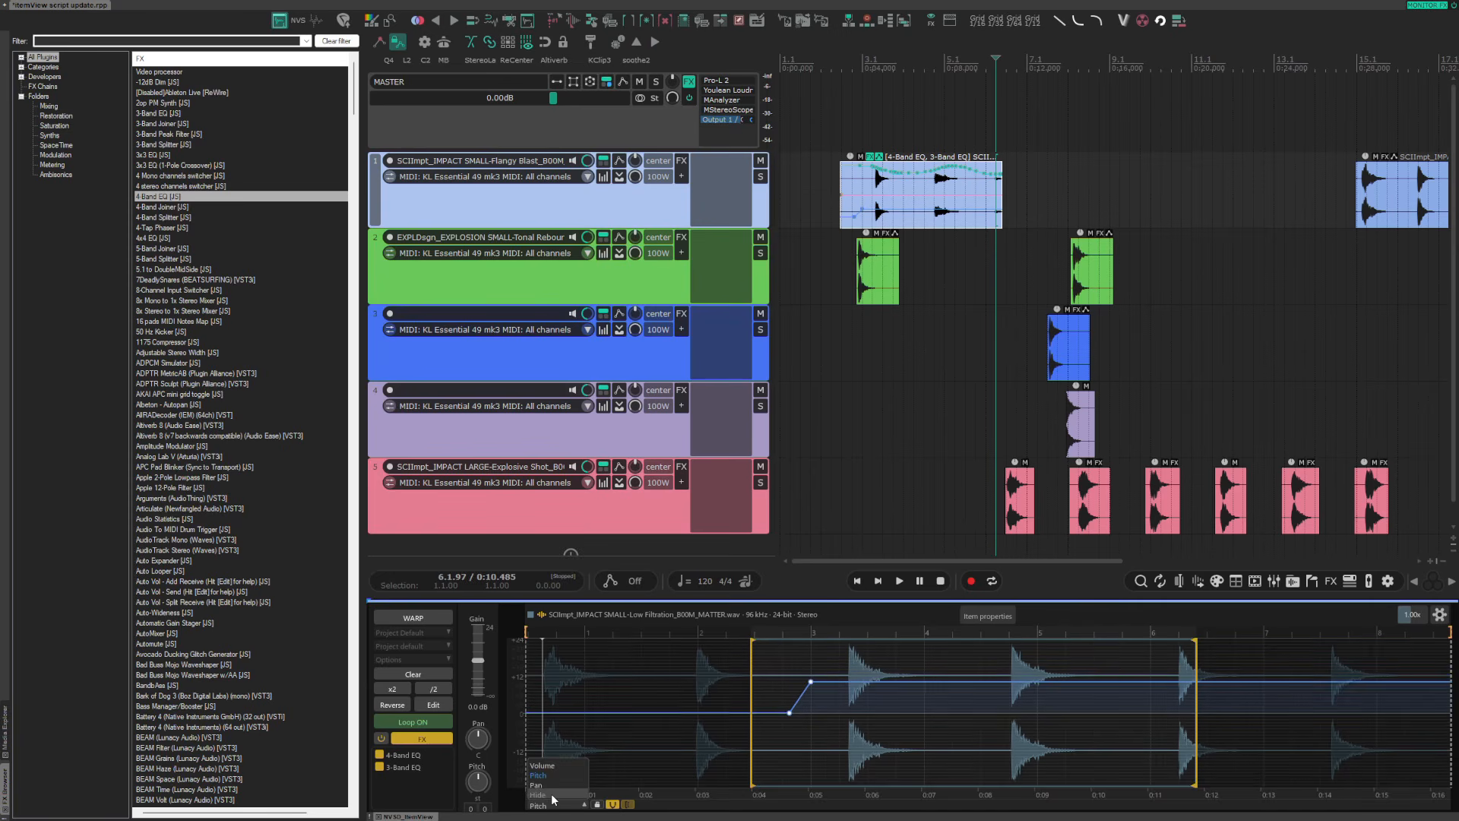
{"action": "left_click", "coordinate": [551, 795]}
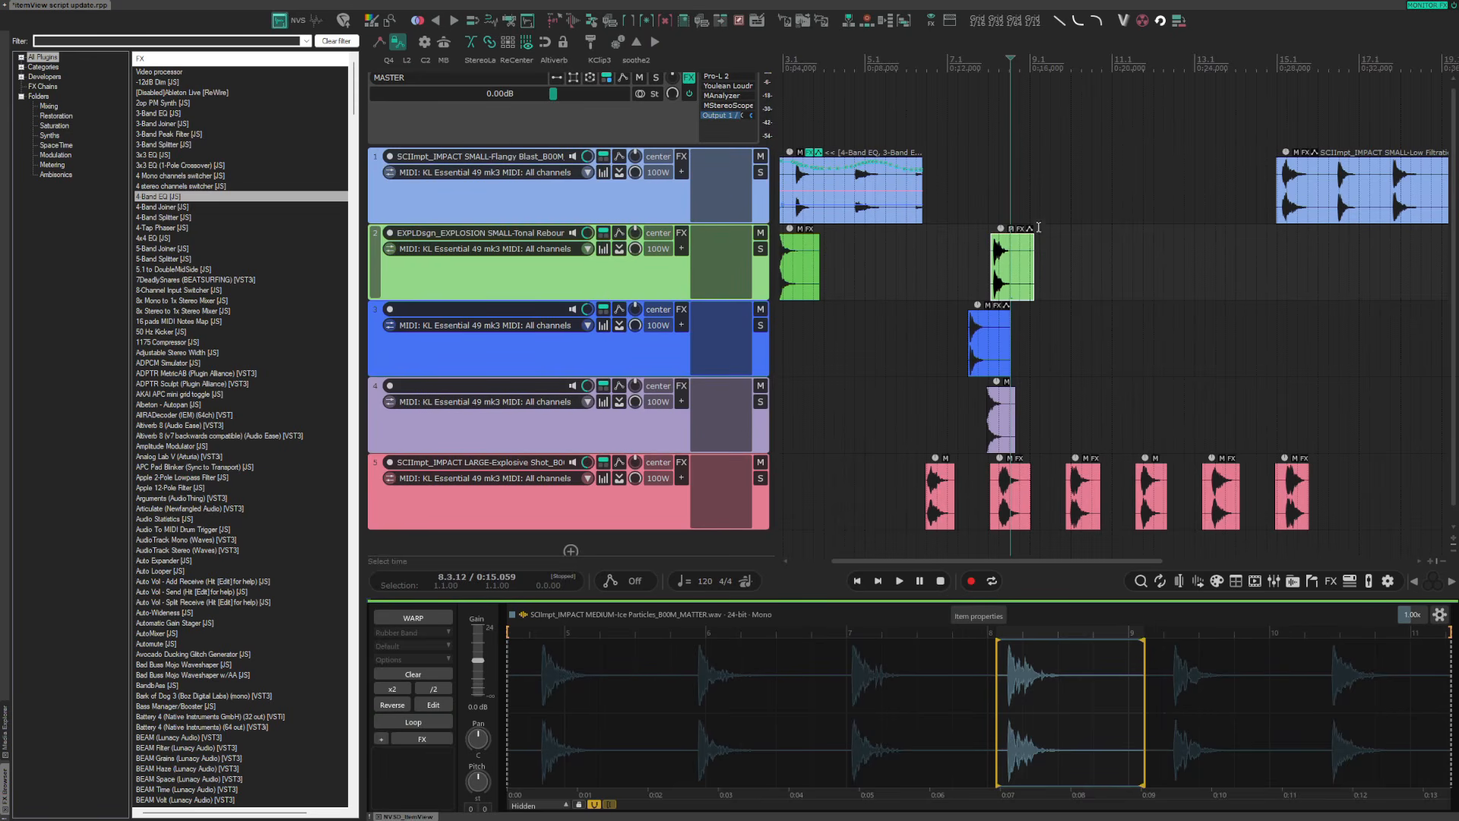
Select the first Ice Particles item on track 2 and add warp markers along its waveform
{"action": "scroll", "coordinate": [924, 243], "scroll_direction": "left", "scroll_amount": 3}
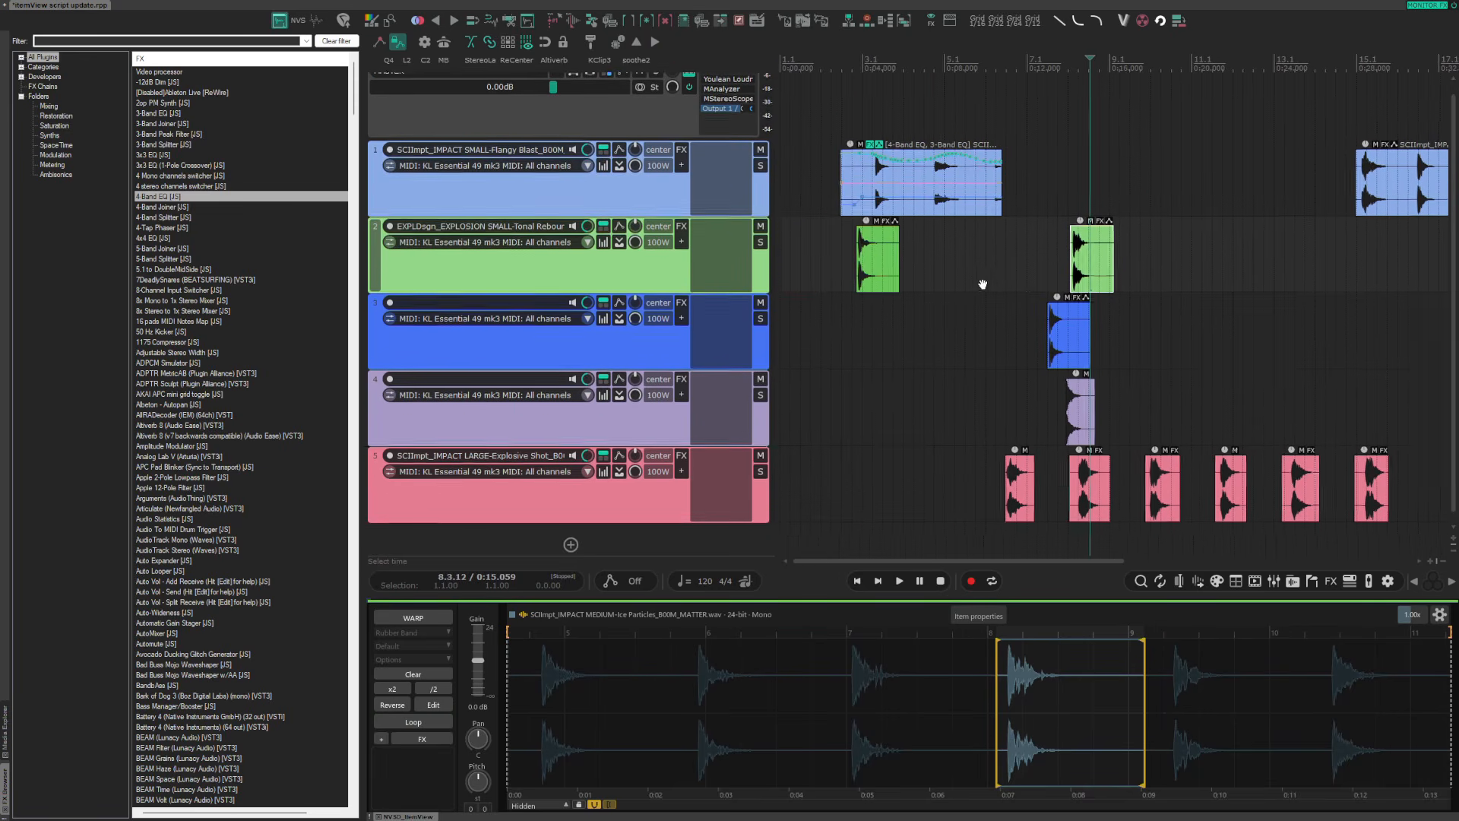
{"action": "scroll", "coordinate": [852, 258], "scroll_direction": "down", "scroll_amount": 1}
{"action": "left_click", "coordinate": [868, 258]}
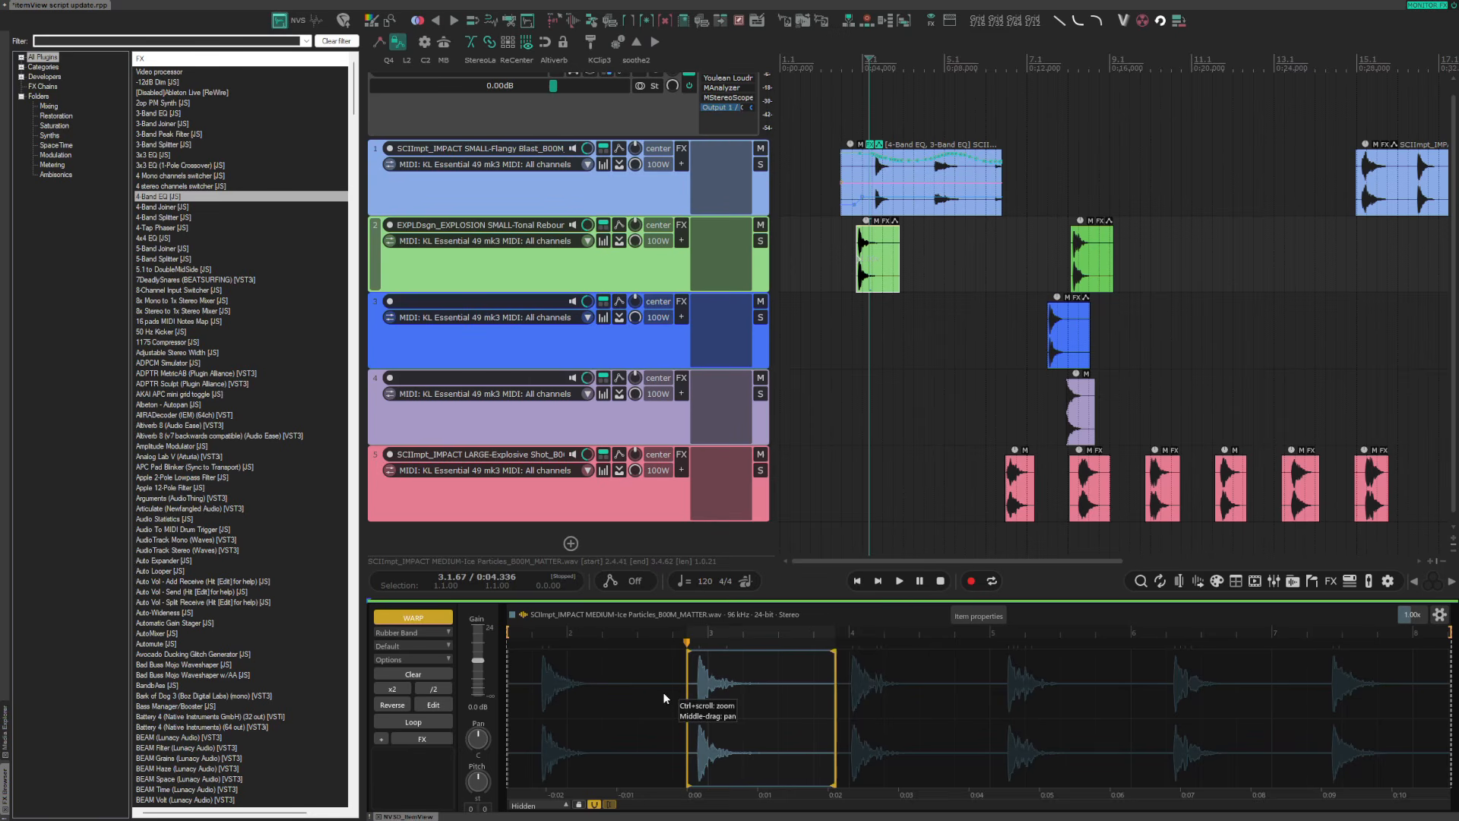
{"action": "key", "text": "ctrl+u"}
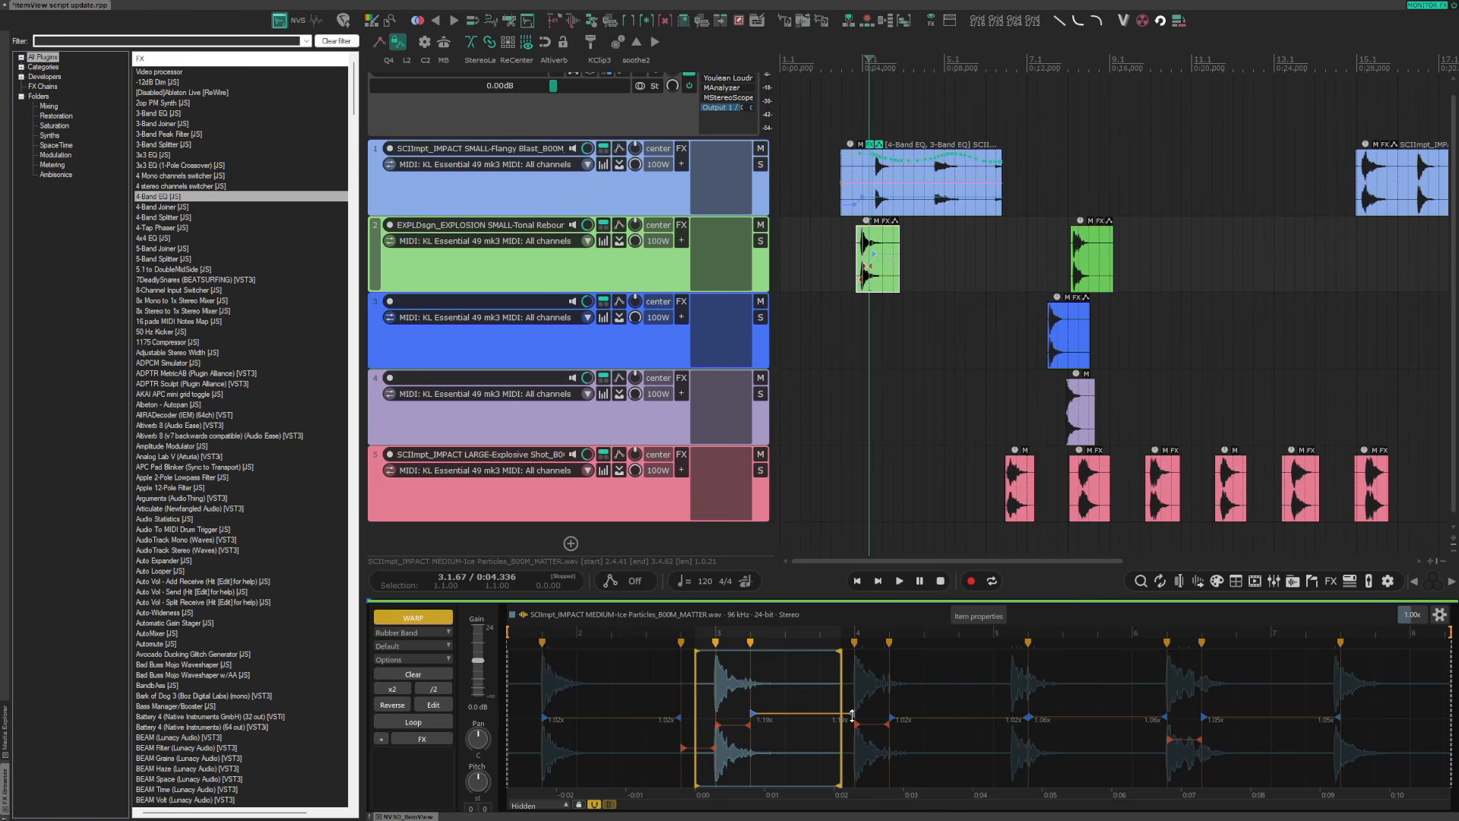
On the Ice Particles item on track 2, slope the stretch rate just after the impact and try shifting the marker that ends that segment
{"action": "scroll", "coordinate": [871, 266], "scroll_direction": "up", "scroll_amount": 3}
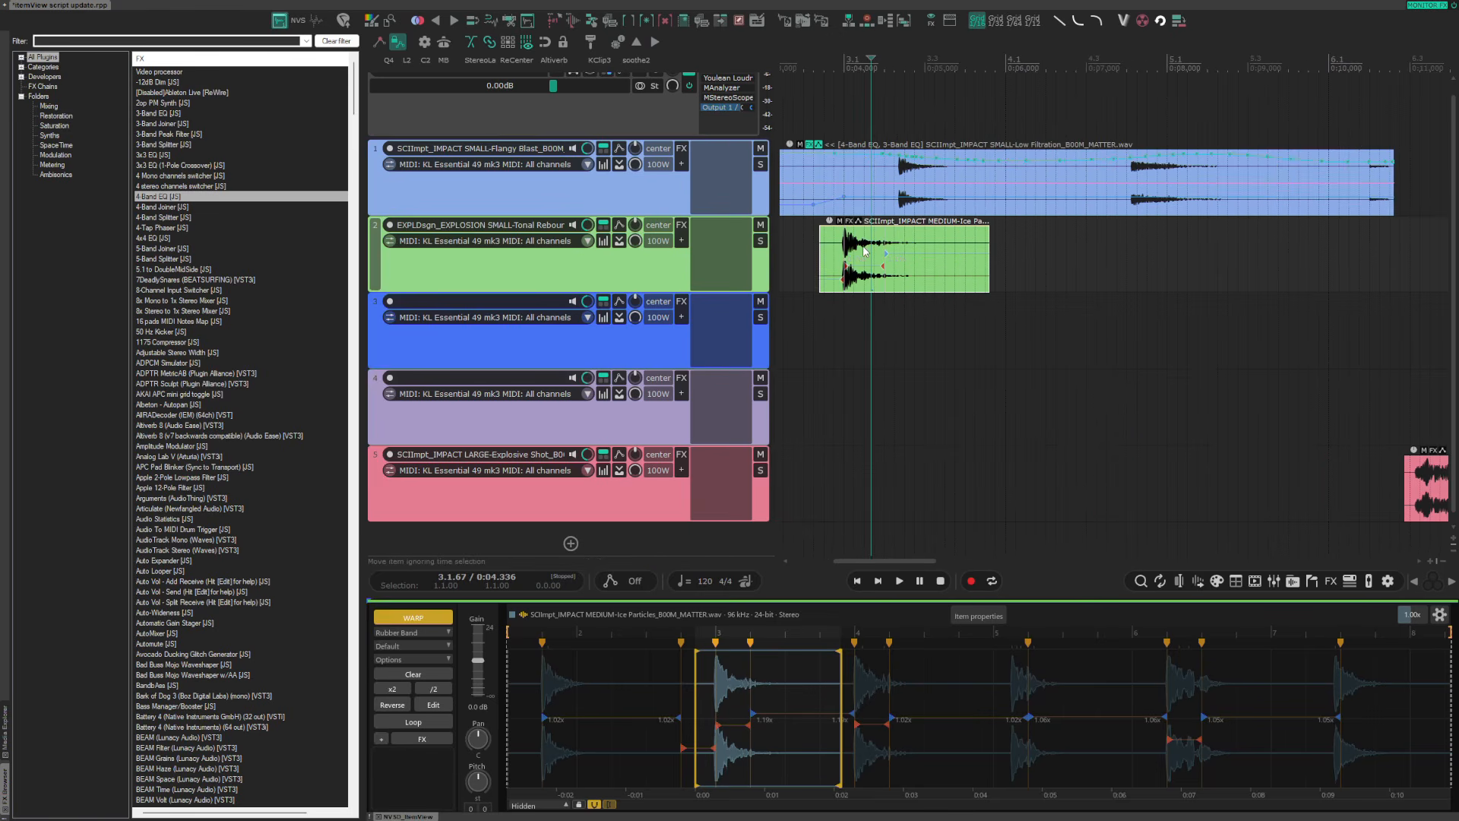
{"action": "left_click", "coordinate": [874, 255]}
{"action": "mouse_move", "coordinate": [712, 746]}
{"action": "left_mouse_down"}
{"action": "mouse_move", "coordinate": [722, 705]}
{"action": "mouse_move", "coordinate": [745, 718]}
{"action": "left_mouse_up"}
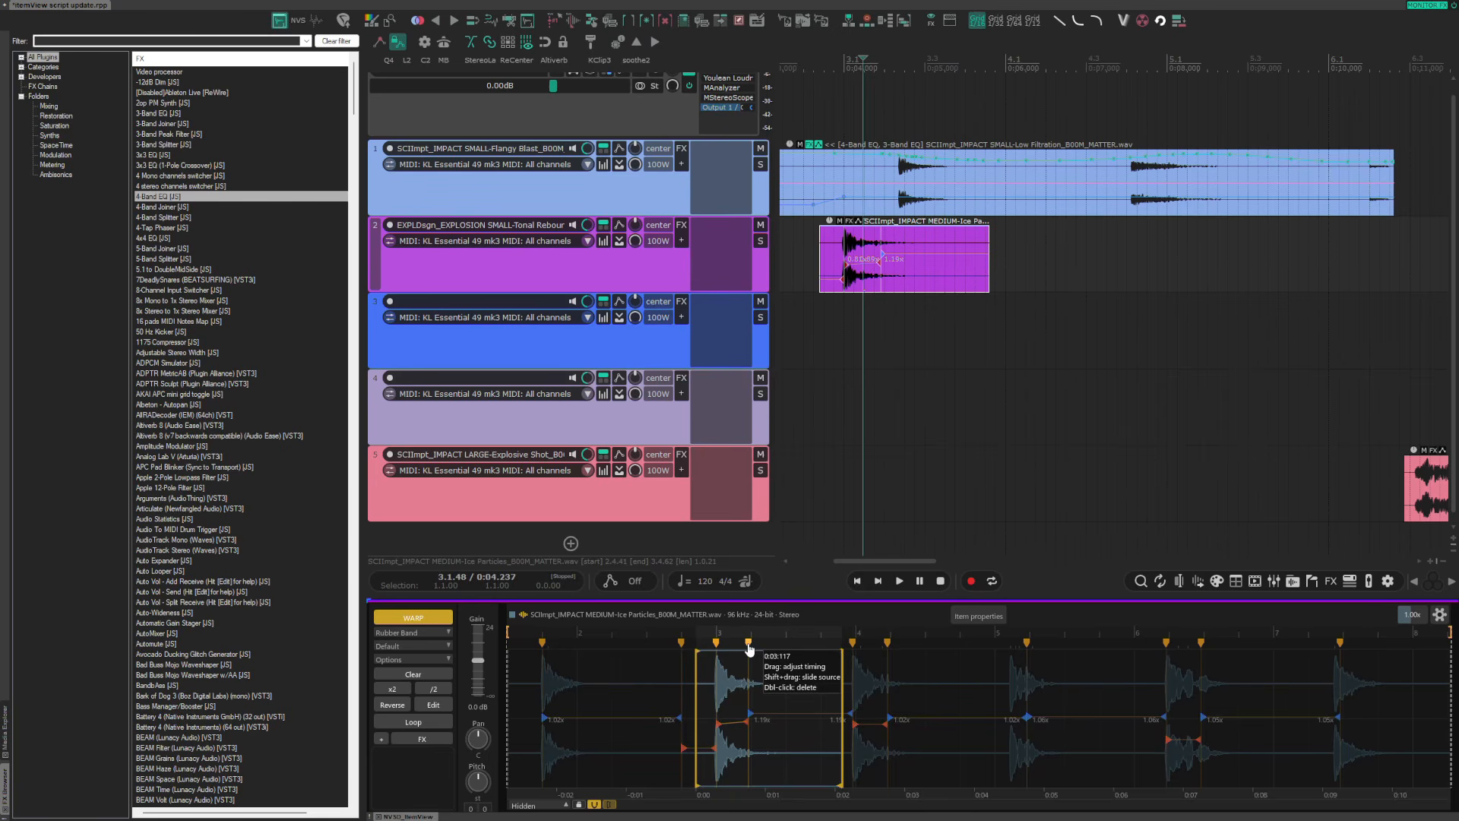
{"action": "left_click_drag", "start_coordinate": [749, 646], "coordinate": [751, 646]}
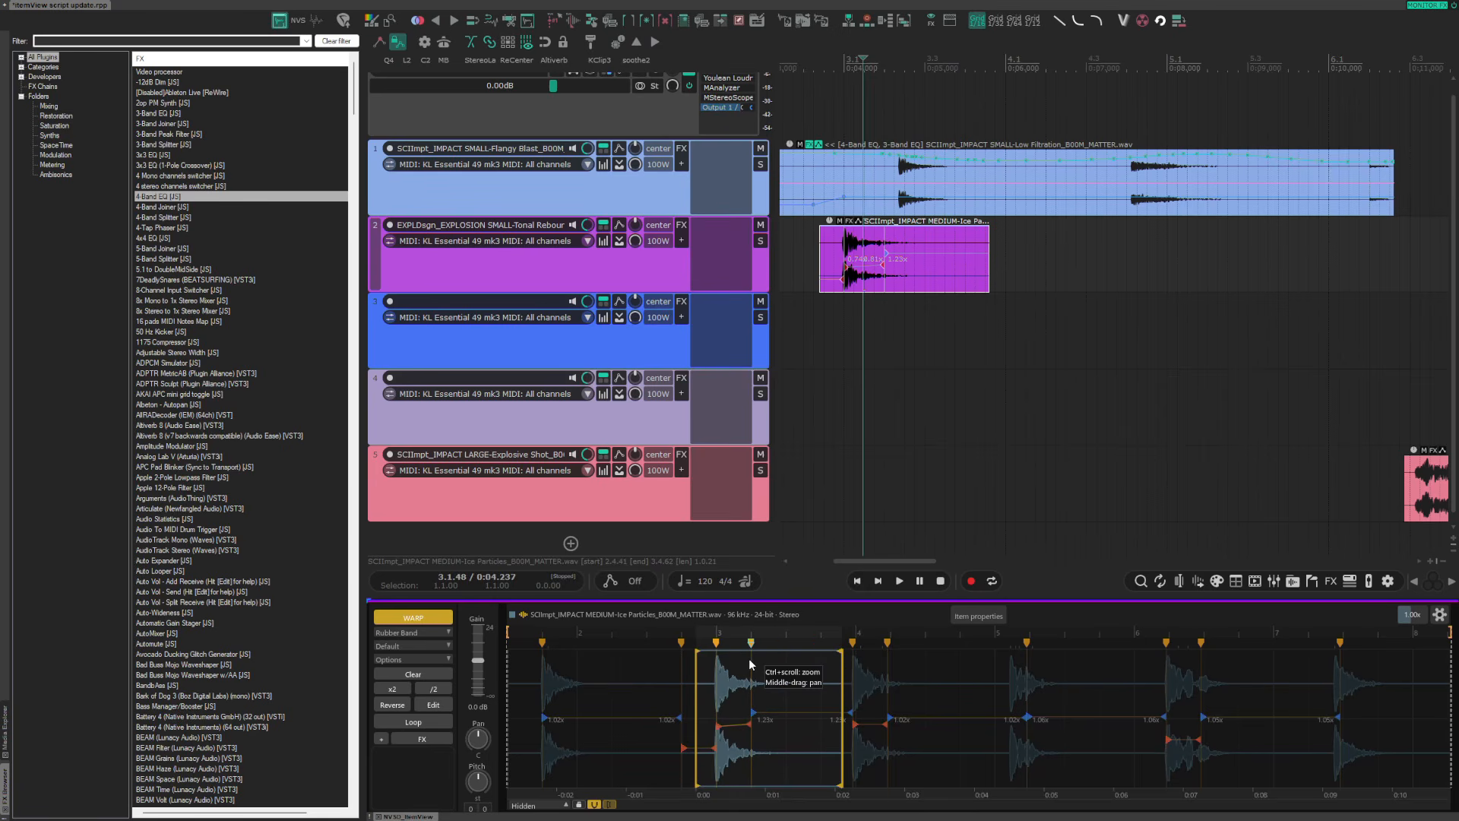
{"action": "mouse_move", "coordinate": [751, 646]}
{"action": "left_mouse_down"}
{"action": "mouse_move", "coordinate": [782, 643]}
{"action": "mouse_move", "coordinate": [751, 645]}
{"action": "left_mouse_up"}
{"action": "key", "text": "ctrl+z"}
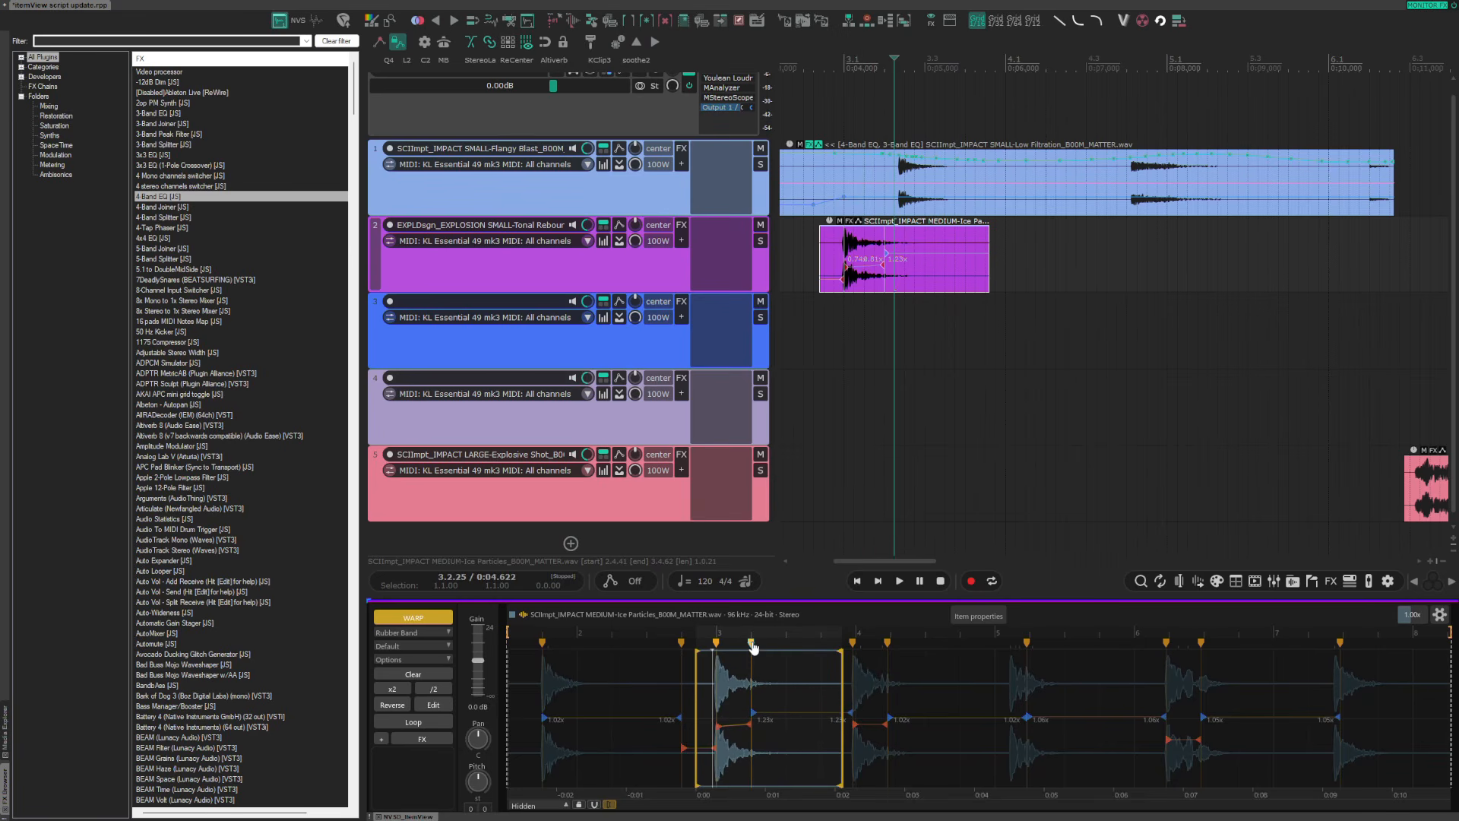
Delete the warp marker after the item's impact, add one slightly earlier, and insert another at about 0:01.3 inside the item
{"action": "double_click", "coordinate": [752, 644]}
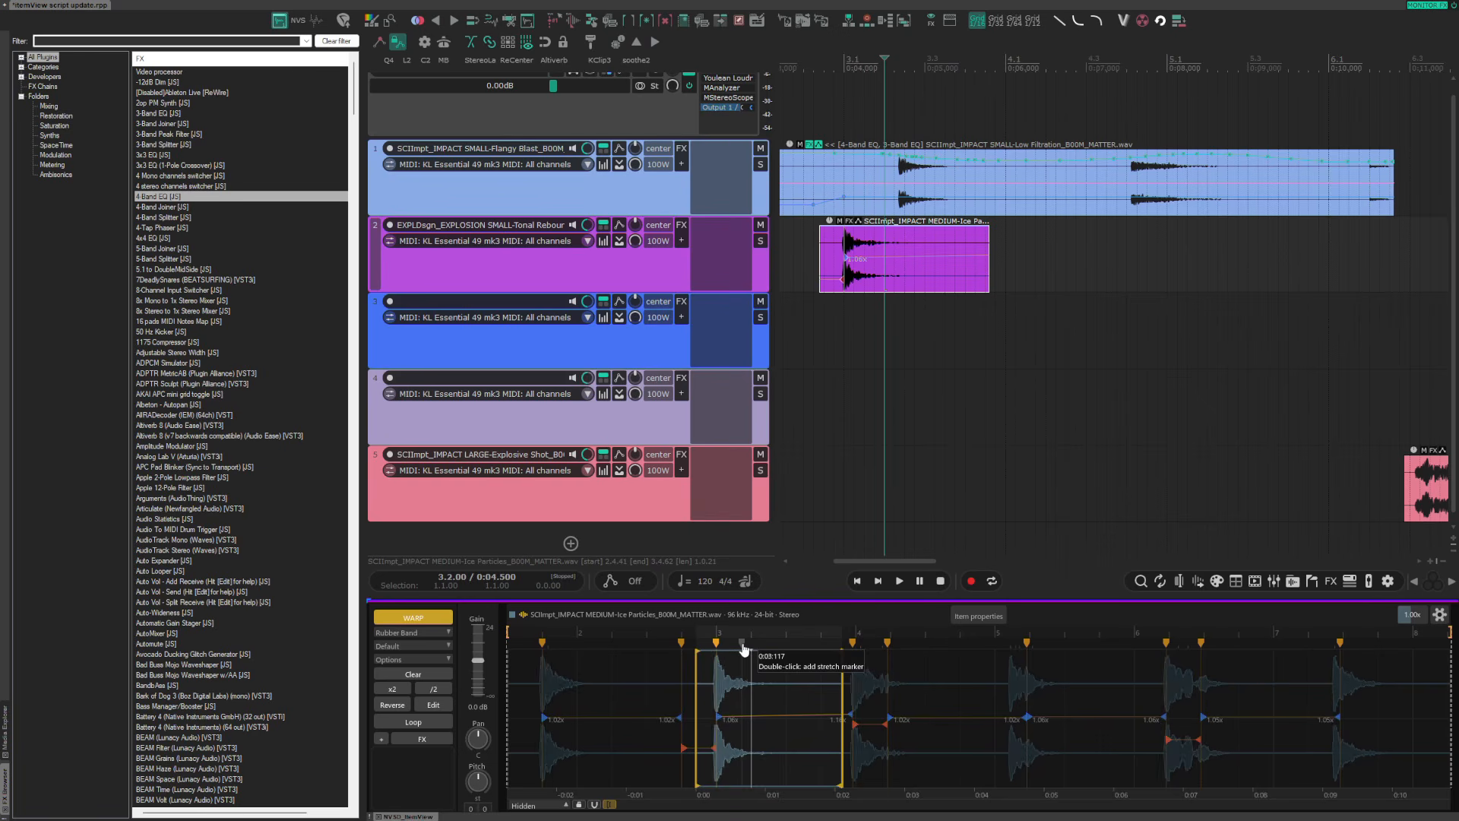
{"action": "double_click", "coordinate": [743, 646]}
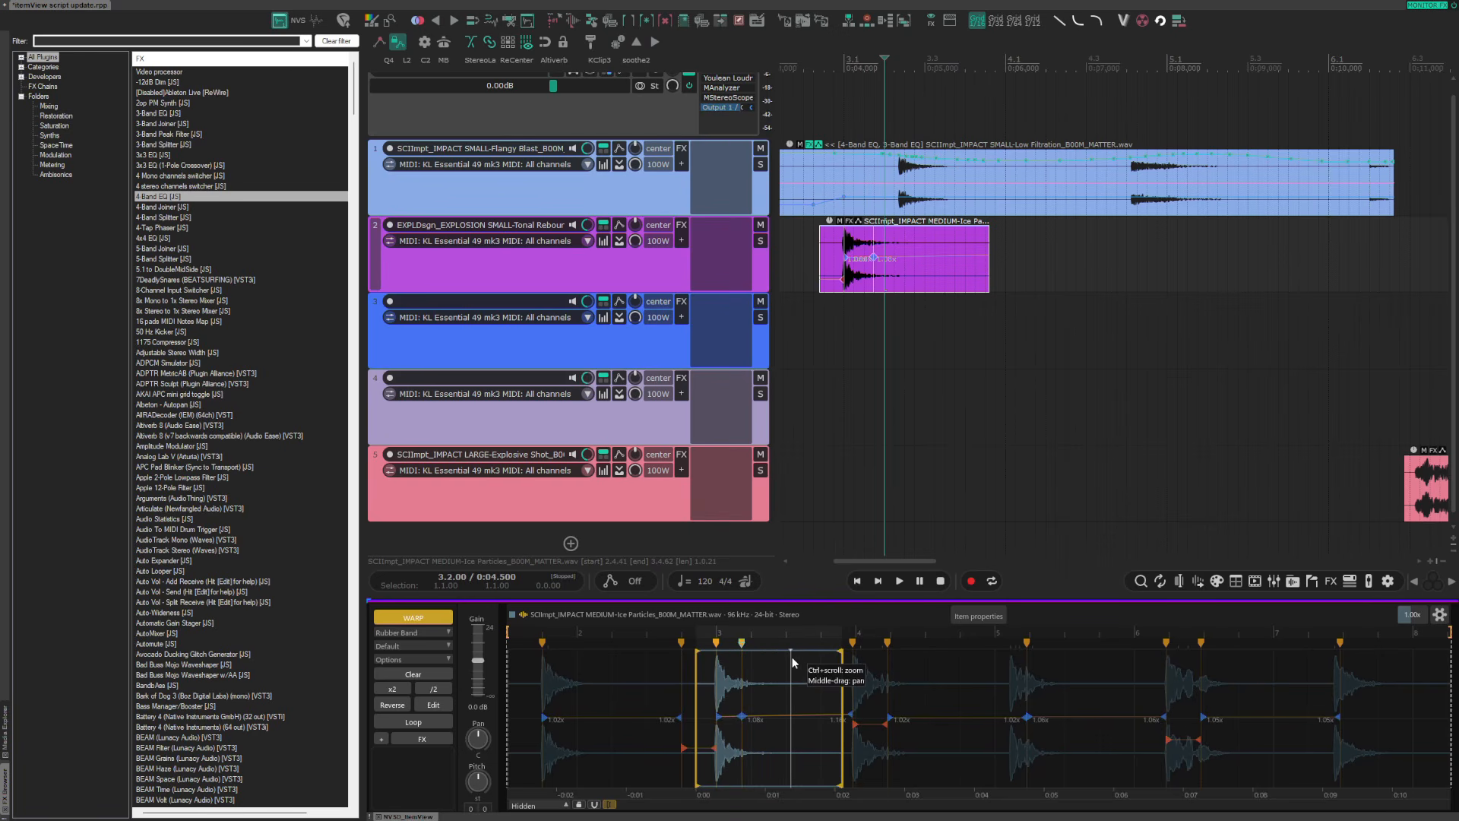
{"action": "right_click", "coordinate": [797, 661]}
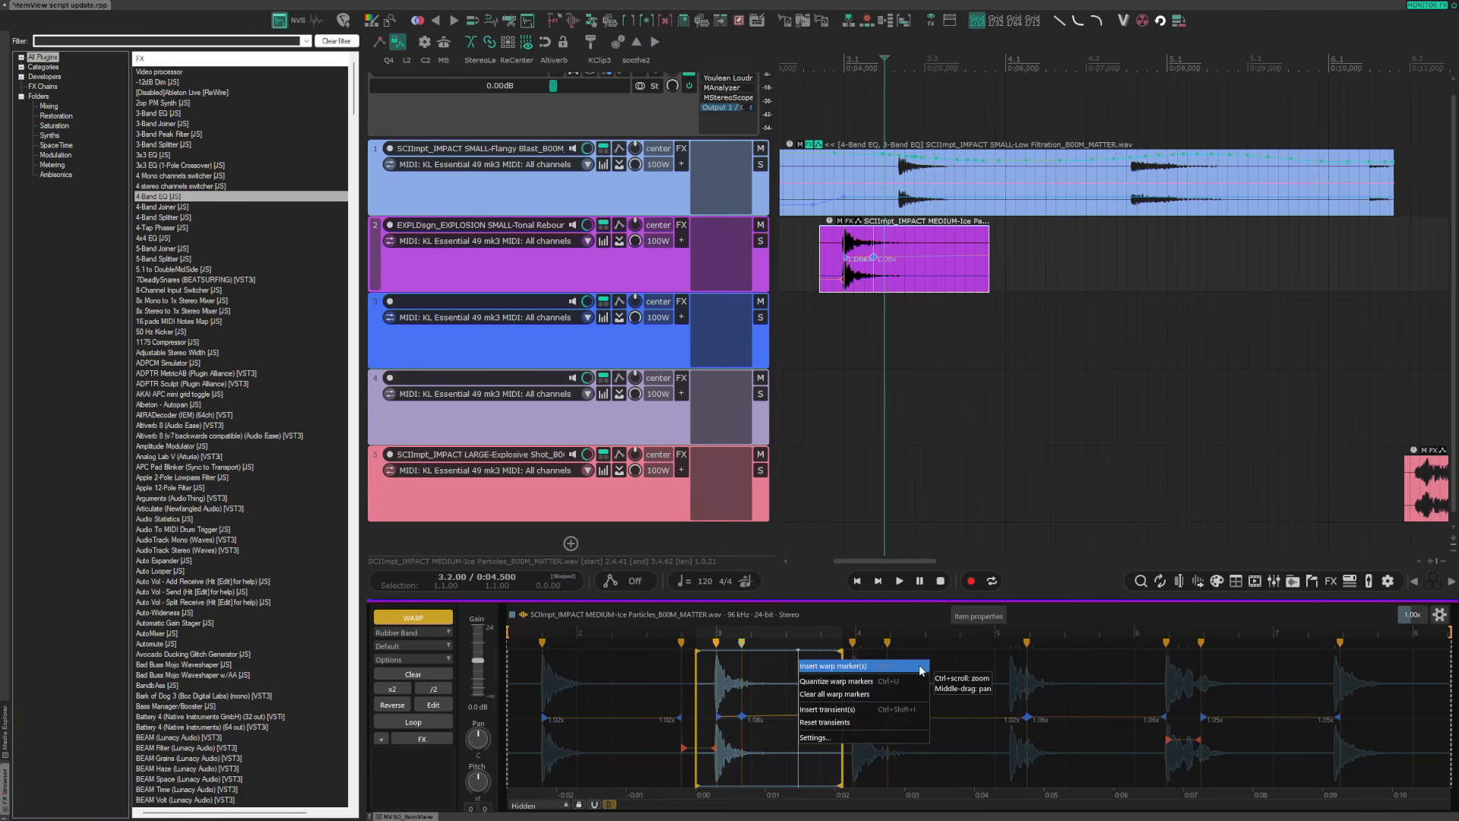
{"action": "left_click", "coordinate": [919, 666]}
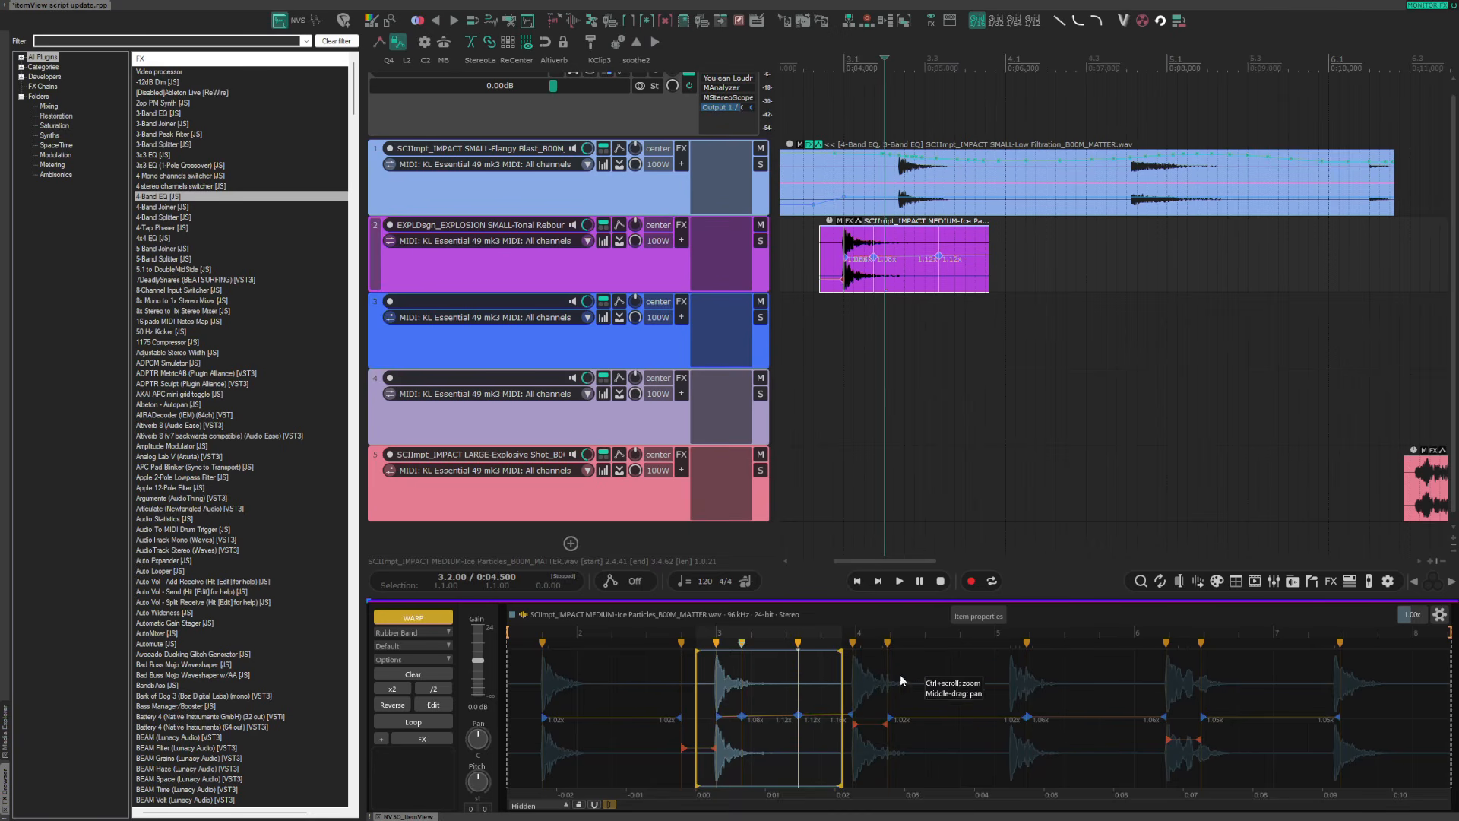
Insert a warp marker in the source audio before the item's start, and clear all warp markers
{"action": "right_click", "coordinate": [620, 673]}
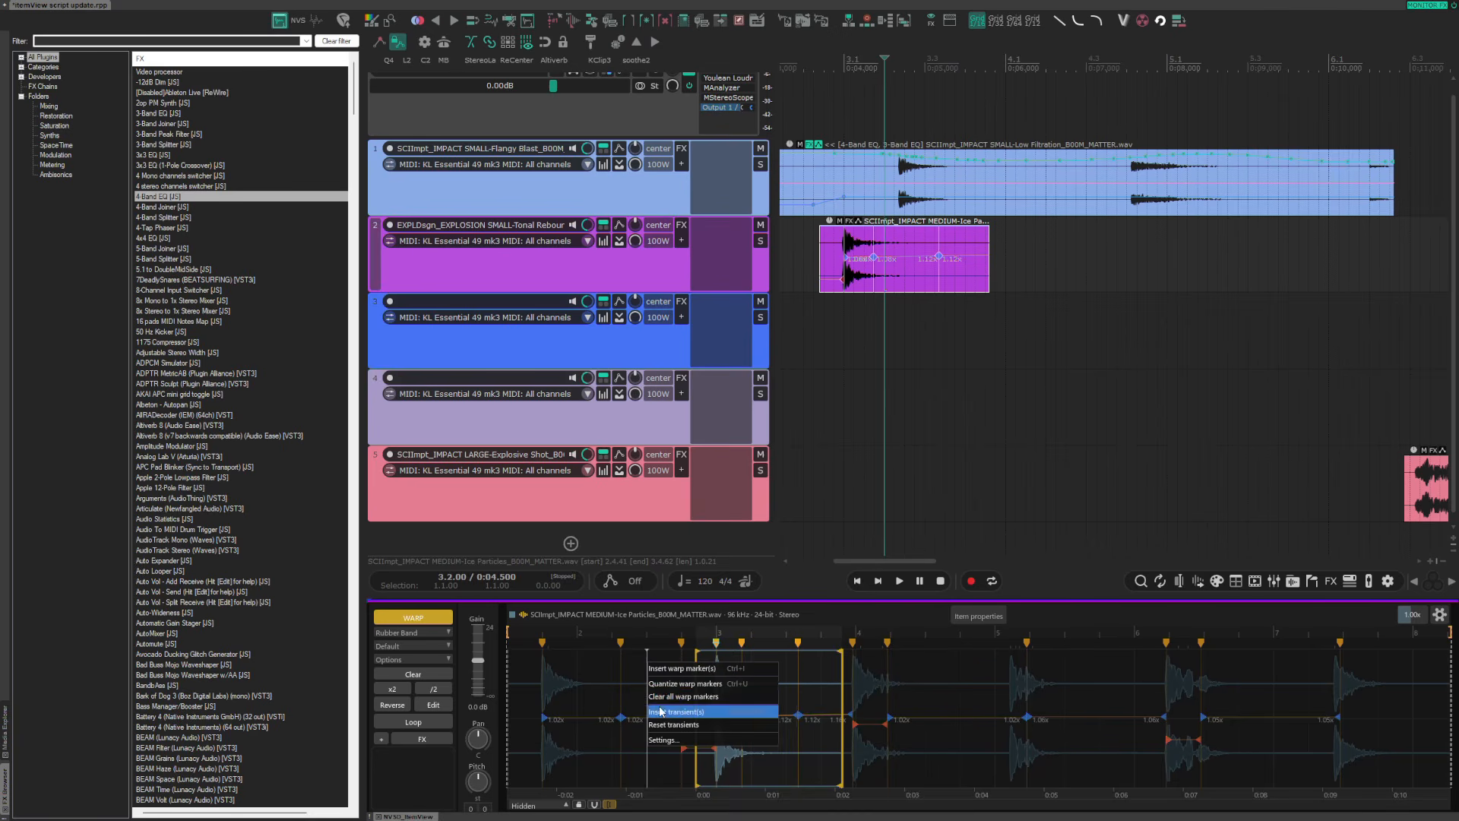
{"action": "left_click", "coordinate": [747, 698]}
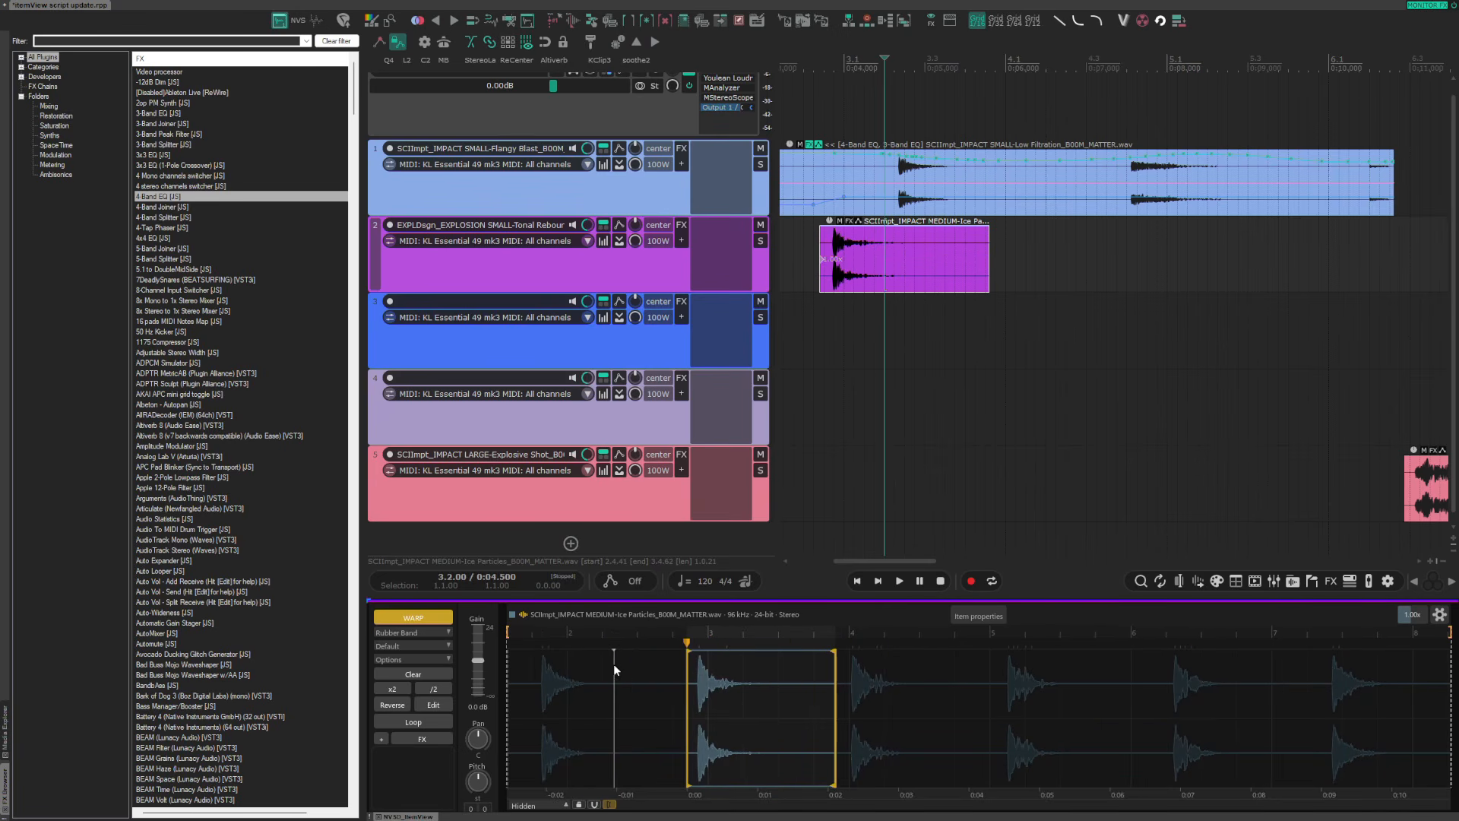
Insert a transient in the source audio before the item's start, and reset the transients
{"action": "right_click", "coordinate": [613, 664]}
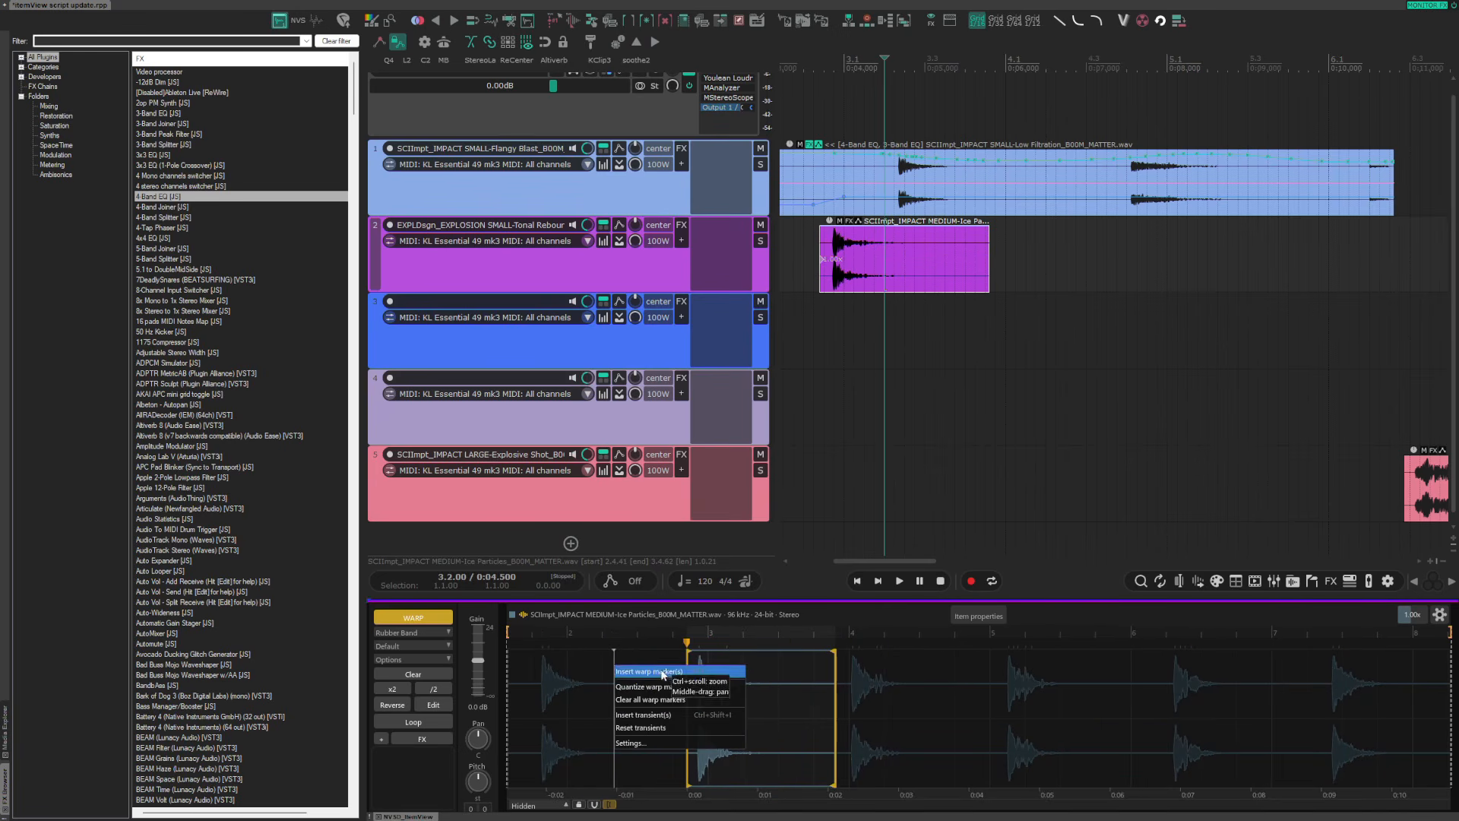
{"action": "left_click", "coordinate": [652, 714]}
{"action": "right_click", "coordinate": [758, 672]}
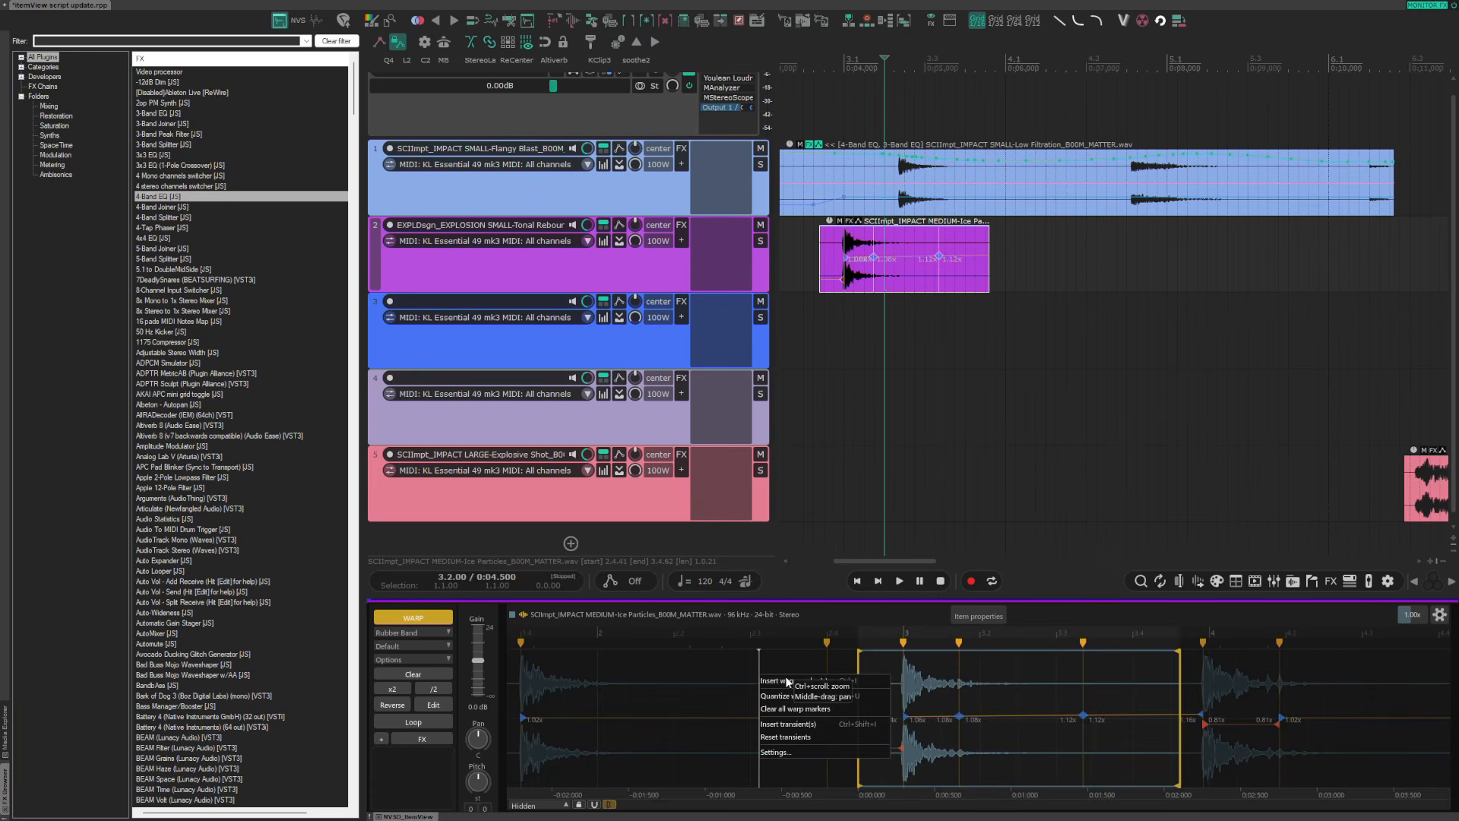
{"action": "left_click", "coordinate": [797, 739]}
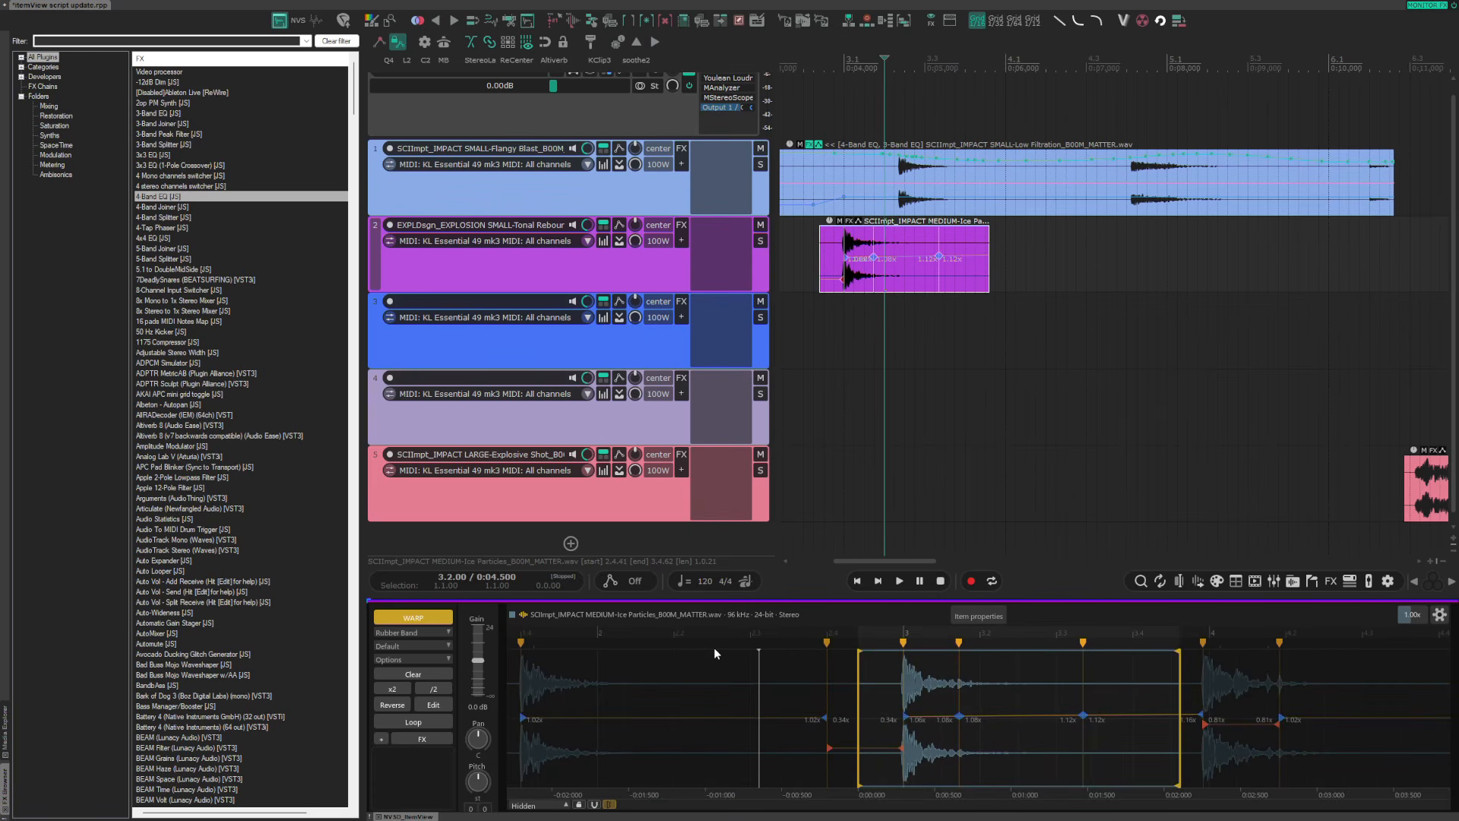
Add a stretch marker on the transient at 0:07.117, pull it earlier, and undo the change
{"action": "scroll", "coordinate": [703, 675], "scroll_direction": "down", "scroll_amount": 5}
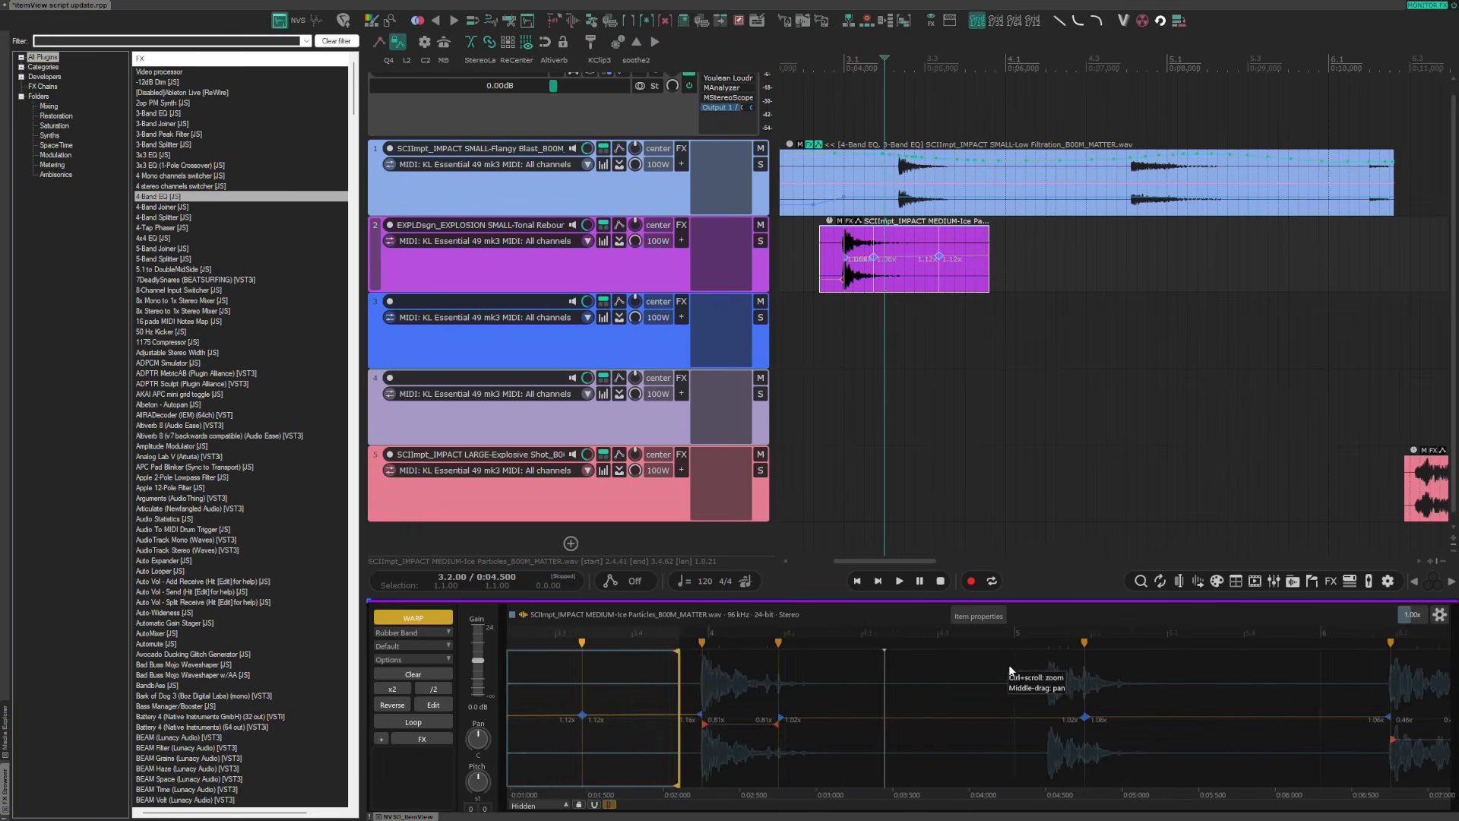
{"action": "scroll", "coordinate": [1009, 664], "scroll_direction": "down", "scroll_amount": 5}
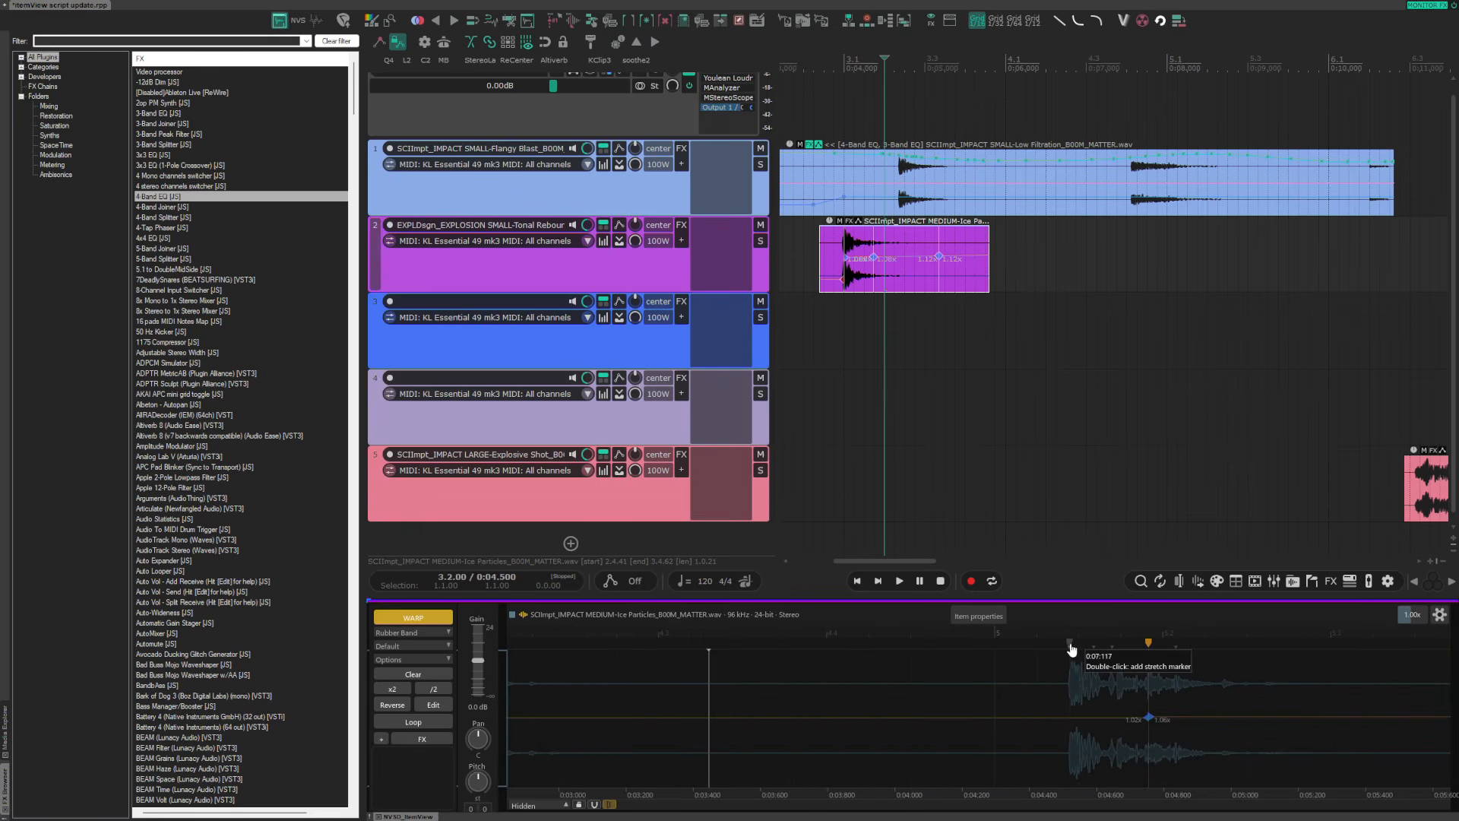
{"action": "double_click", "coordinate": [1072, 650]}
{"action": "mouse_move", "coordinate": [1072, 650]}
{"action": "left_mouse_down"}
{"action": "mouse_move", "coordinate": [888, 659]}
{"action": "mouse_move", "coordinate": [950, 661]}
{"action": "left_mouse_up"}
{"action": "key", "text": "ctrl+z"}
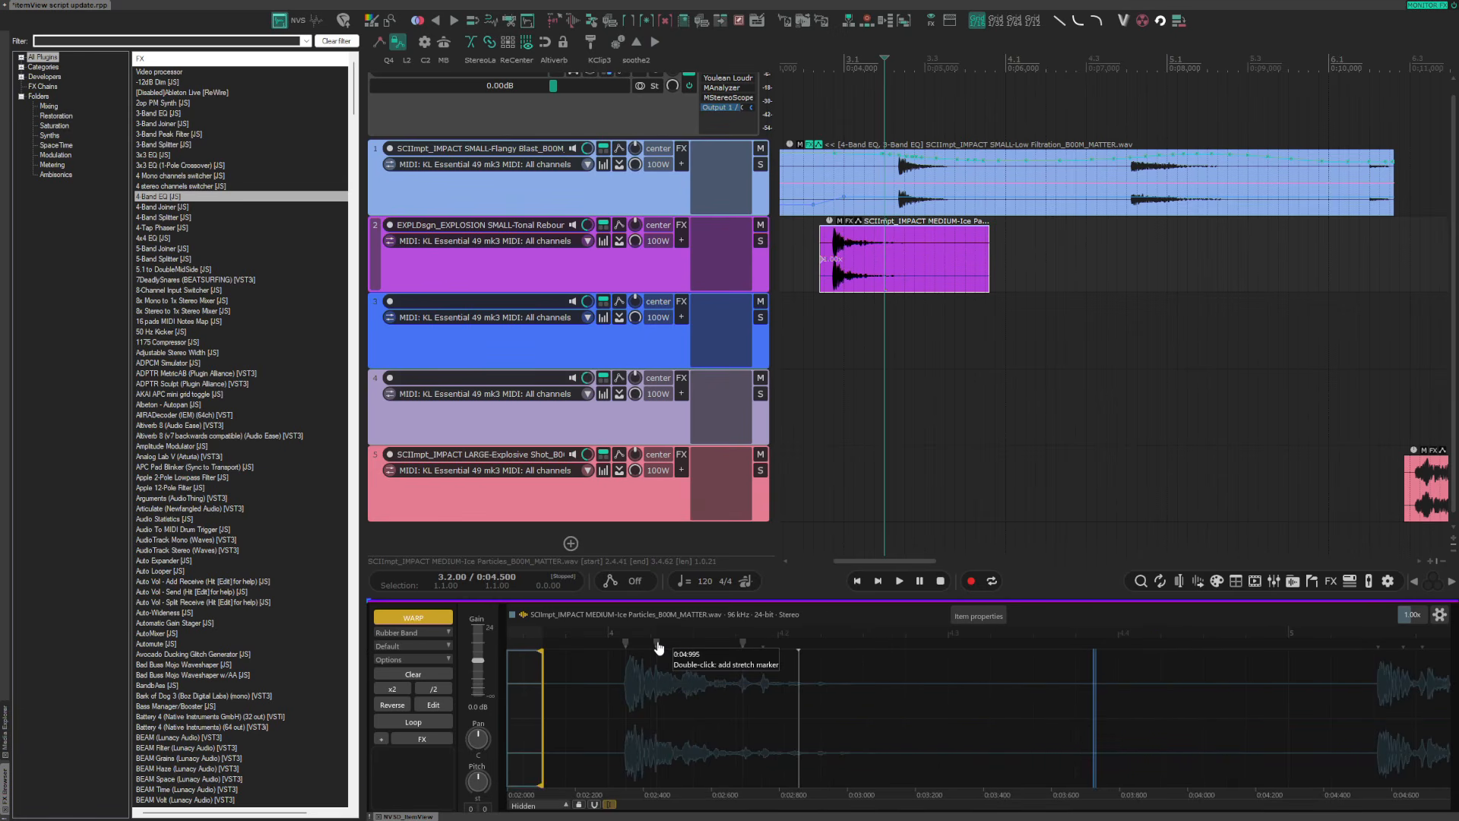
Add stretch markers at the transient at 0:04.995 and its neighbours, and shift the middle marker slightly later between them
{"action": "double_click", "coordinate": [659, 647]}
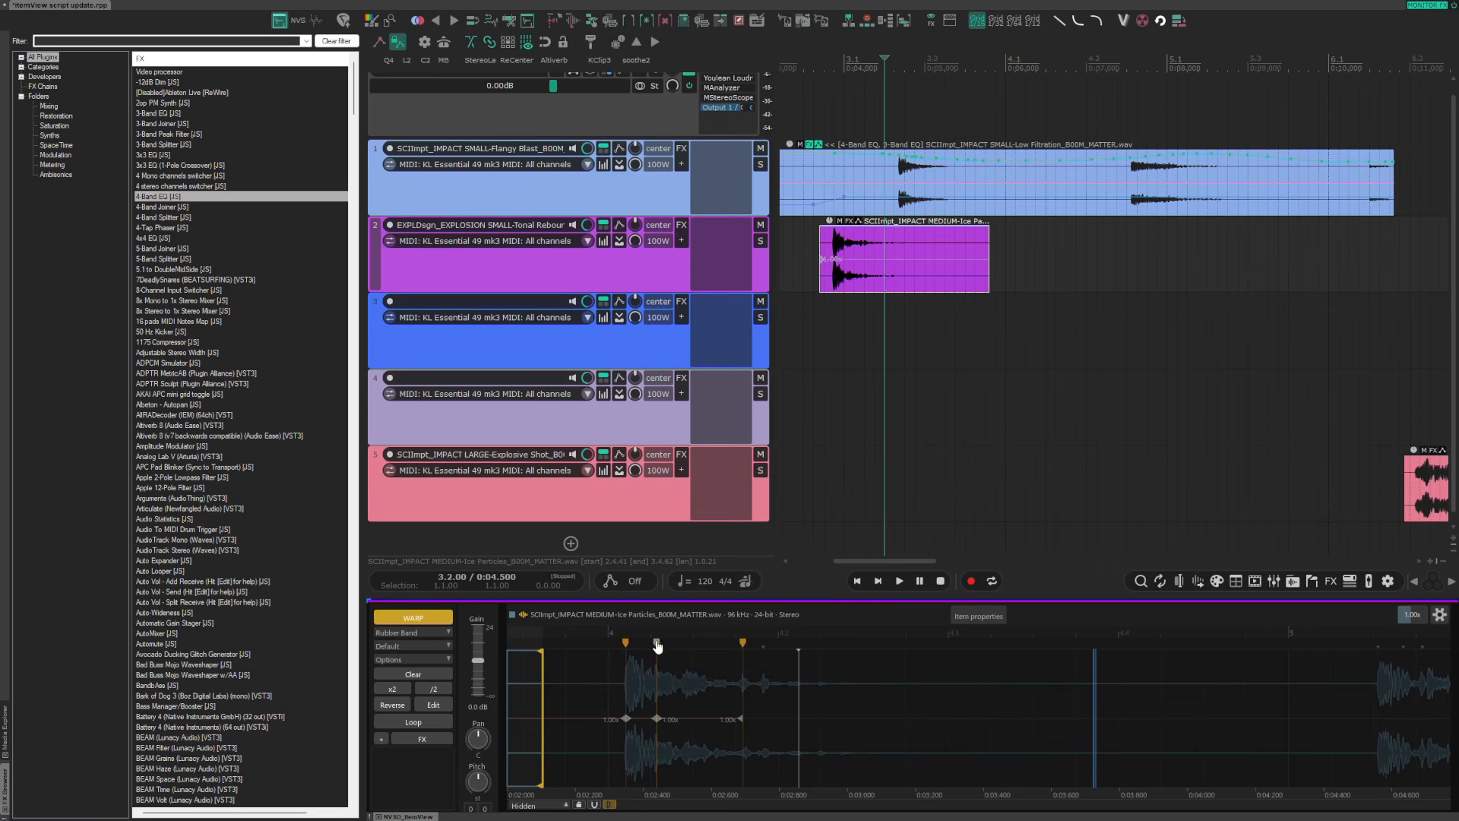
{"action": "left_click_drag", "start_coordinate": [658, 650], "coordinate": [676, 646]}
{"action": "scroll", "coordinate": [836, 693], "scroll_direction": "down", "scroll_amount": 3, "text": "ctrl"}
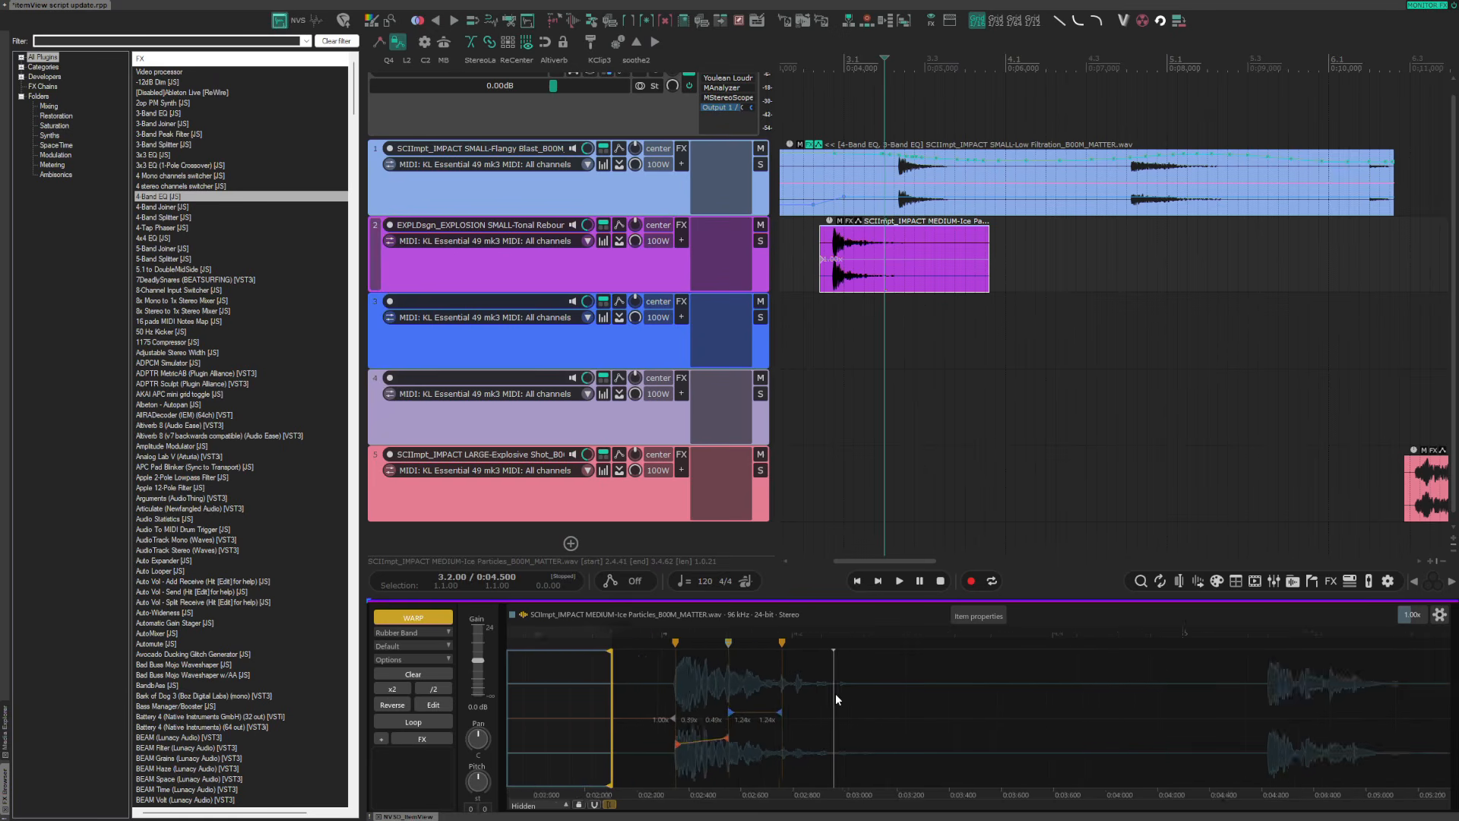
{"action": "scroll", "coordinate": [836, 693], "scroll_direction": "down", "scroll_amount": 2, "text": "ctrl"}
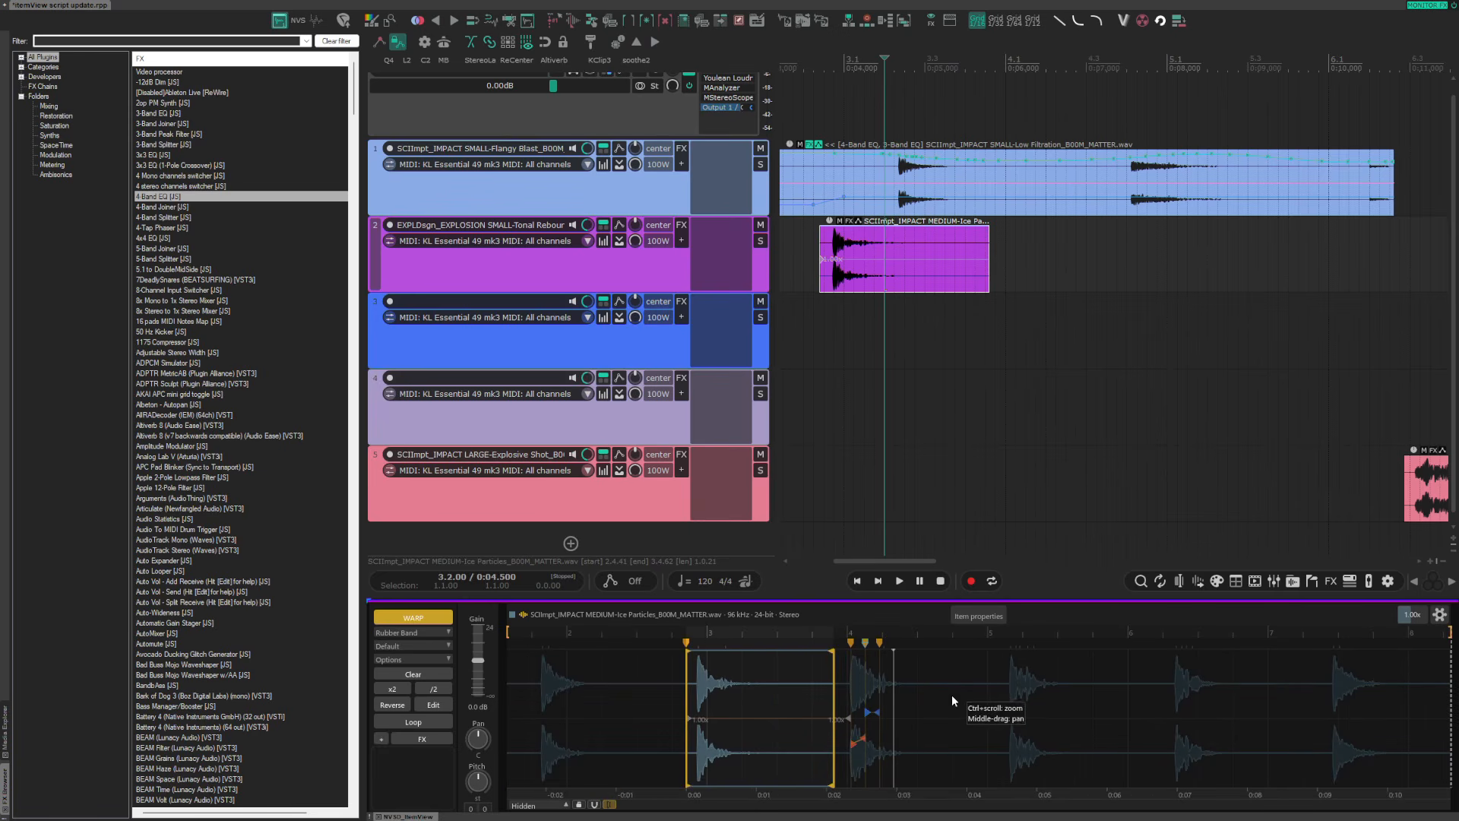
Select the range from about 0:05.2 to 0:06.3 in the item view and insert warp markers at both of its edges
{"action": "left_click_drag", "start_coordinate": [1062, 692], "coordinate": [1138, 691]}
{"action": "left_click", "coordinate": [1079, 674]}
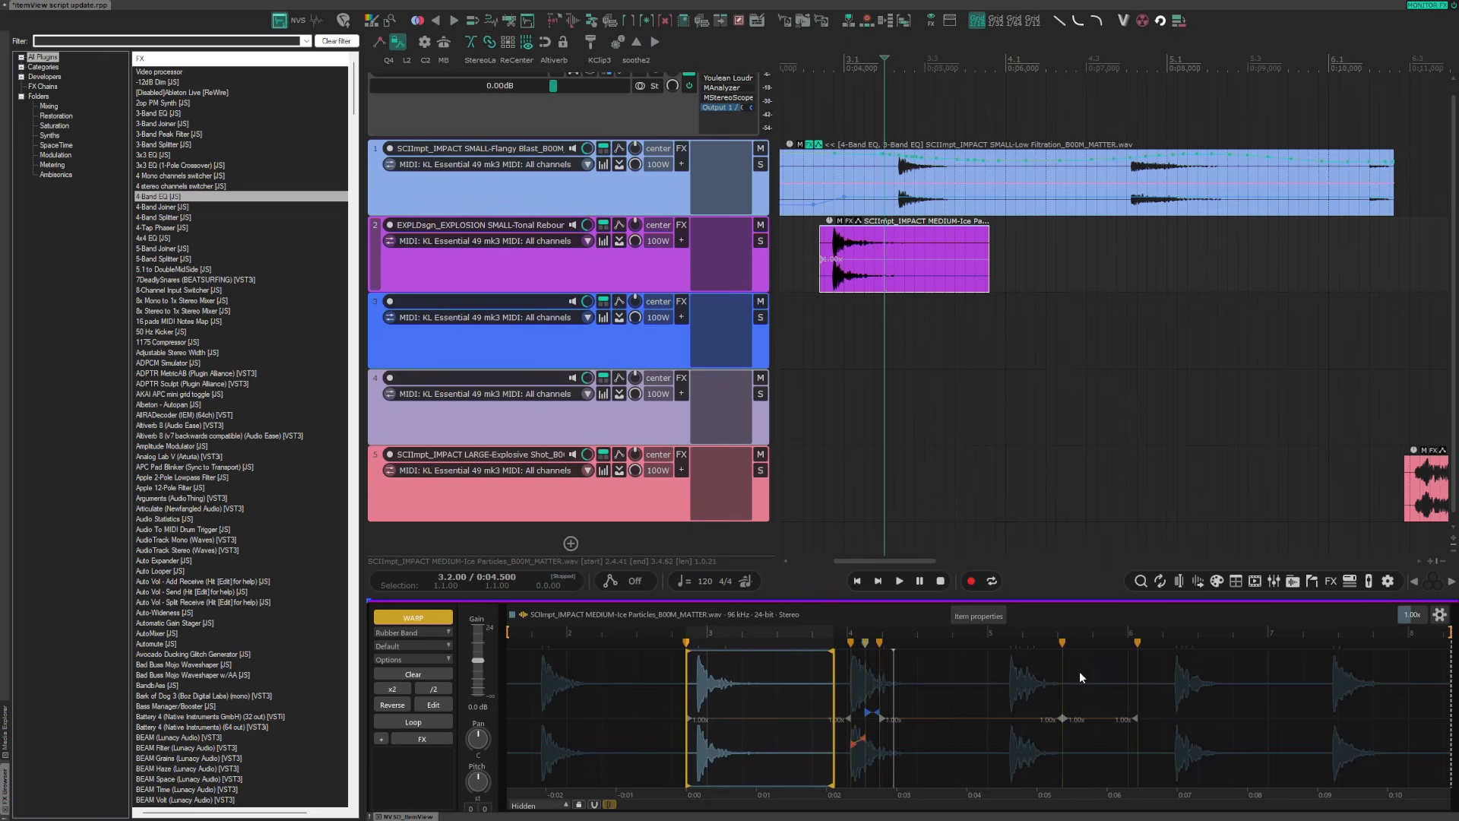
{"action": "left_click", "coordinate": [1063, 645]}
{"action": "left_click", "coordinate": [1140, 648]}
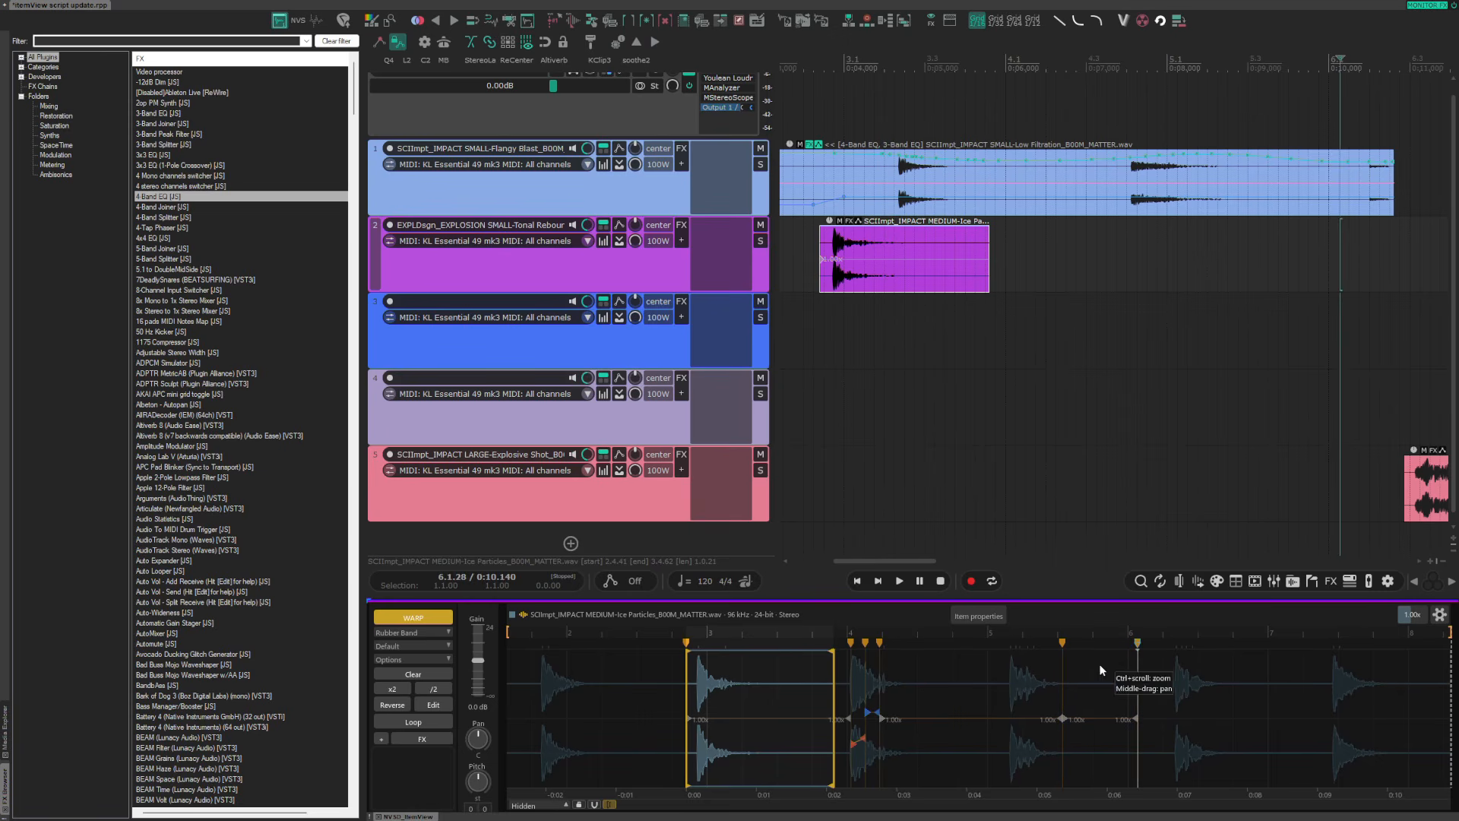
{"action": "left_click", "coordinate": [730, 650]}
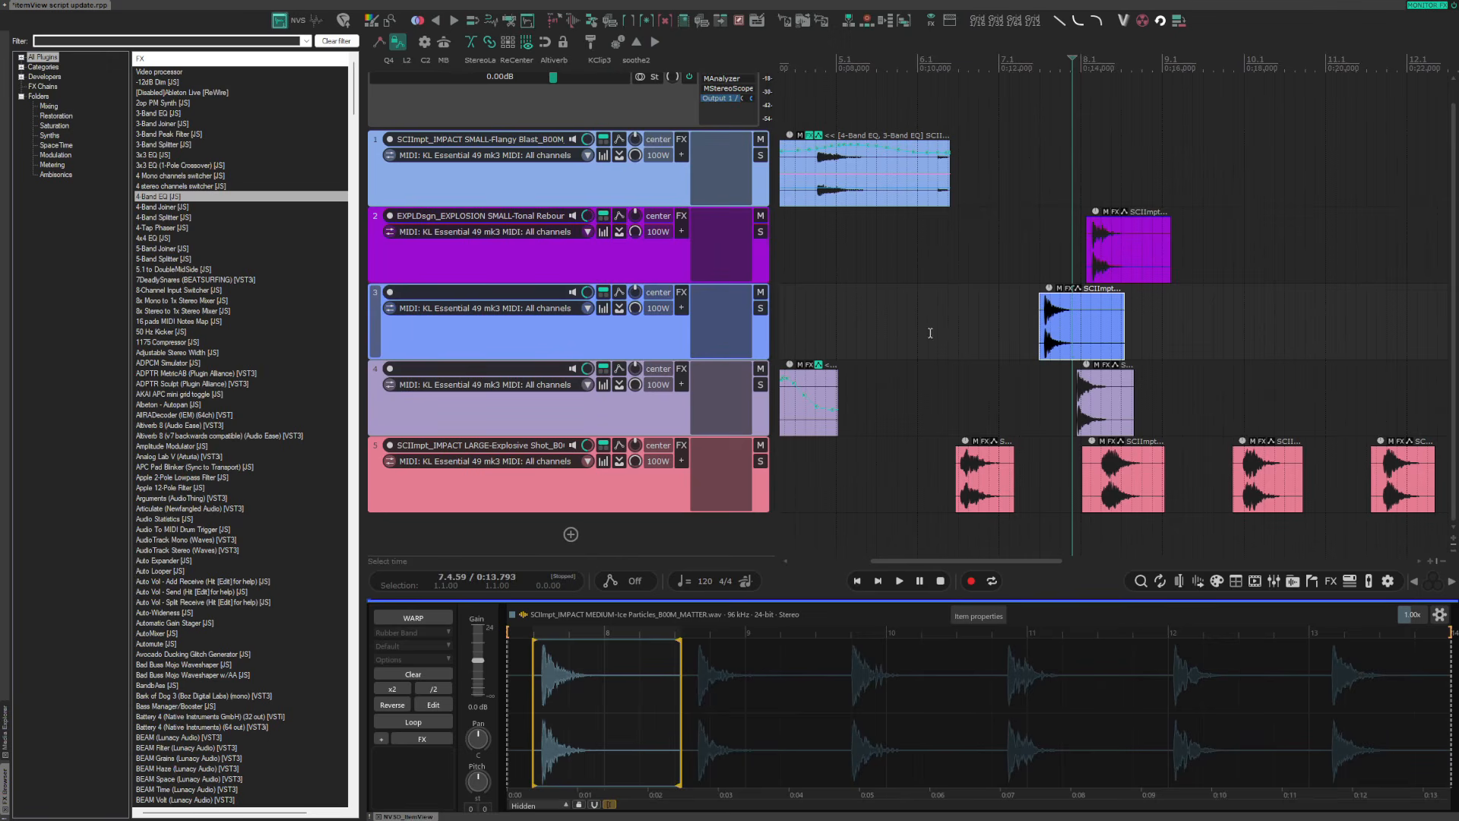
Remove the Item properties button from the item view's custom toolbar
{"action": "right_click", "coordinate": [980, 616]}
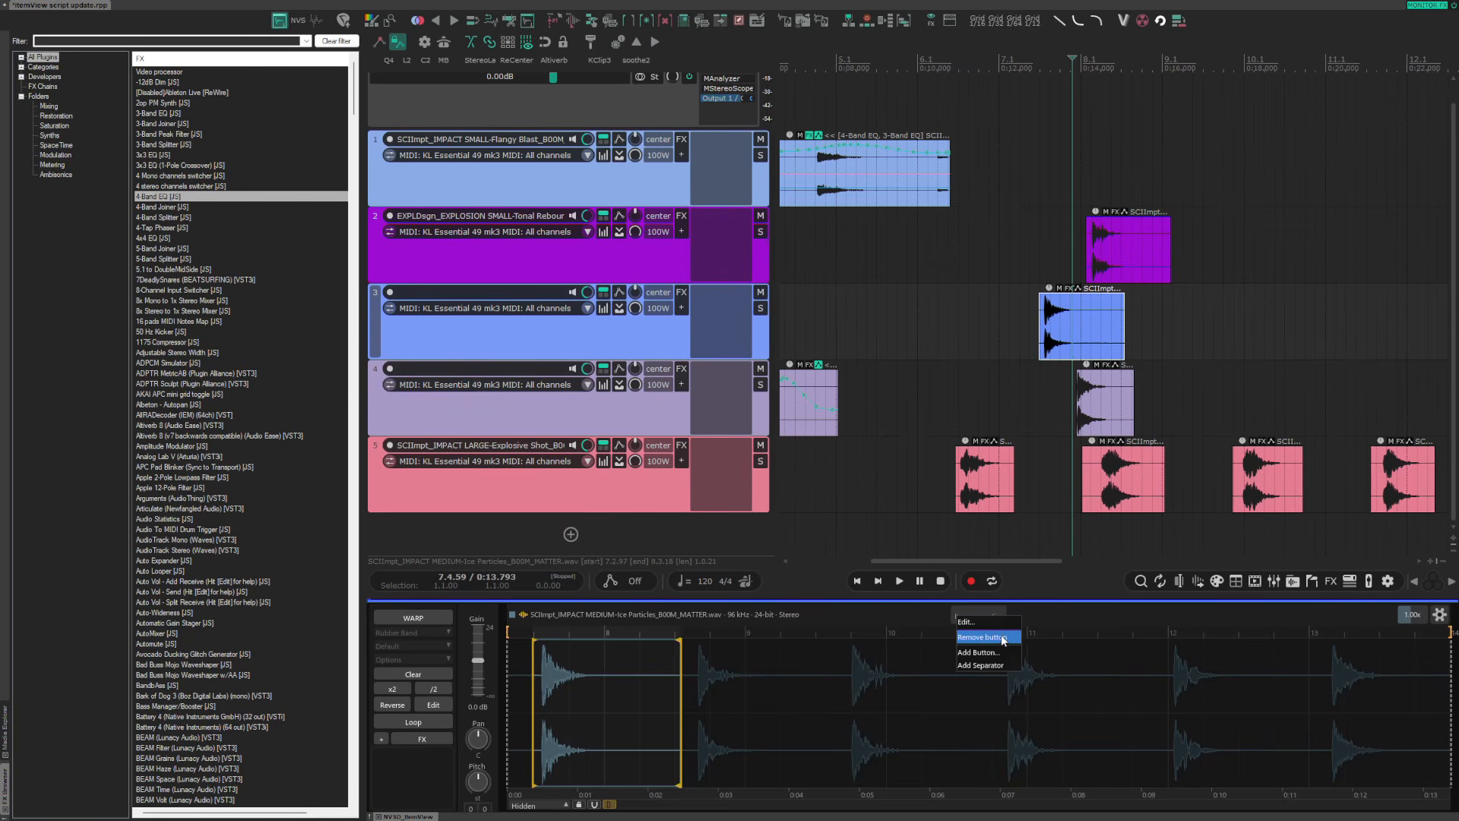
{"action": "left_click", "coordinate": [988, 637]}
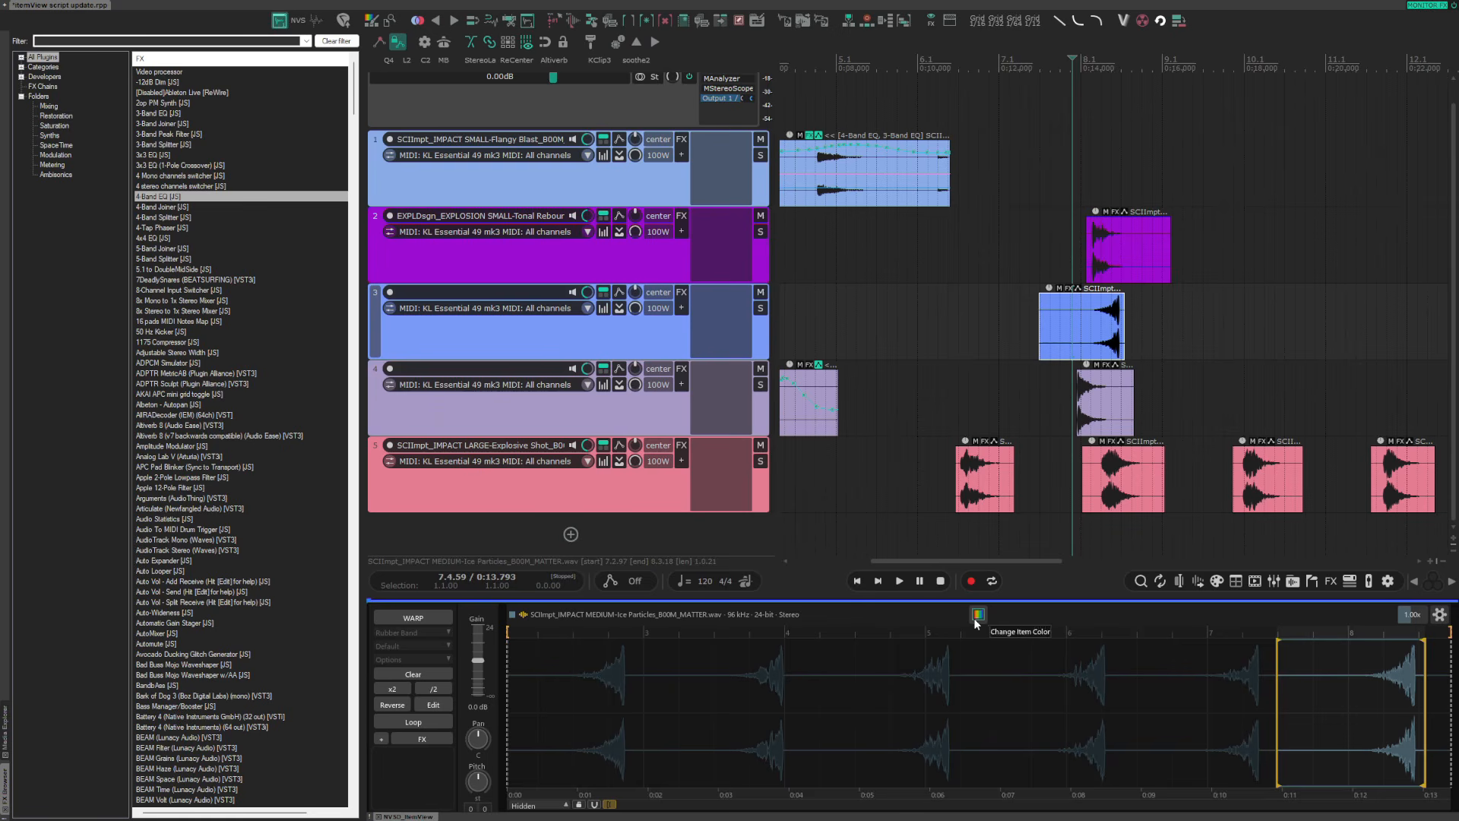
Recolor the track 3 item light purple with the Change Item Color action and reverse its audio
{"action": "left_click", "coordinate": [977, 617]}
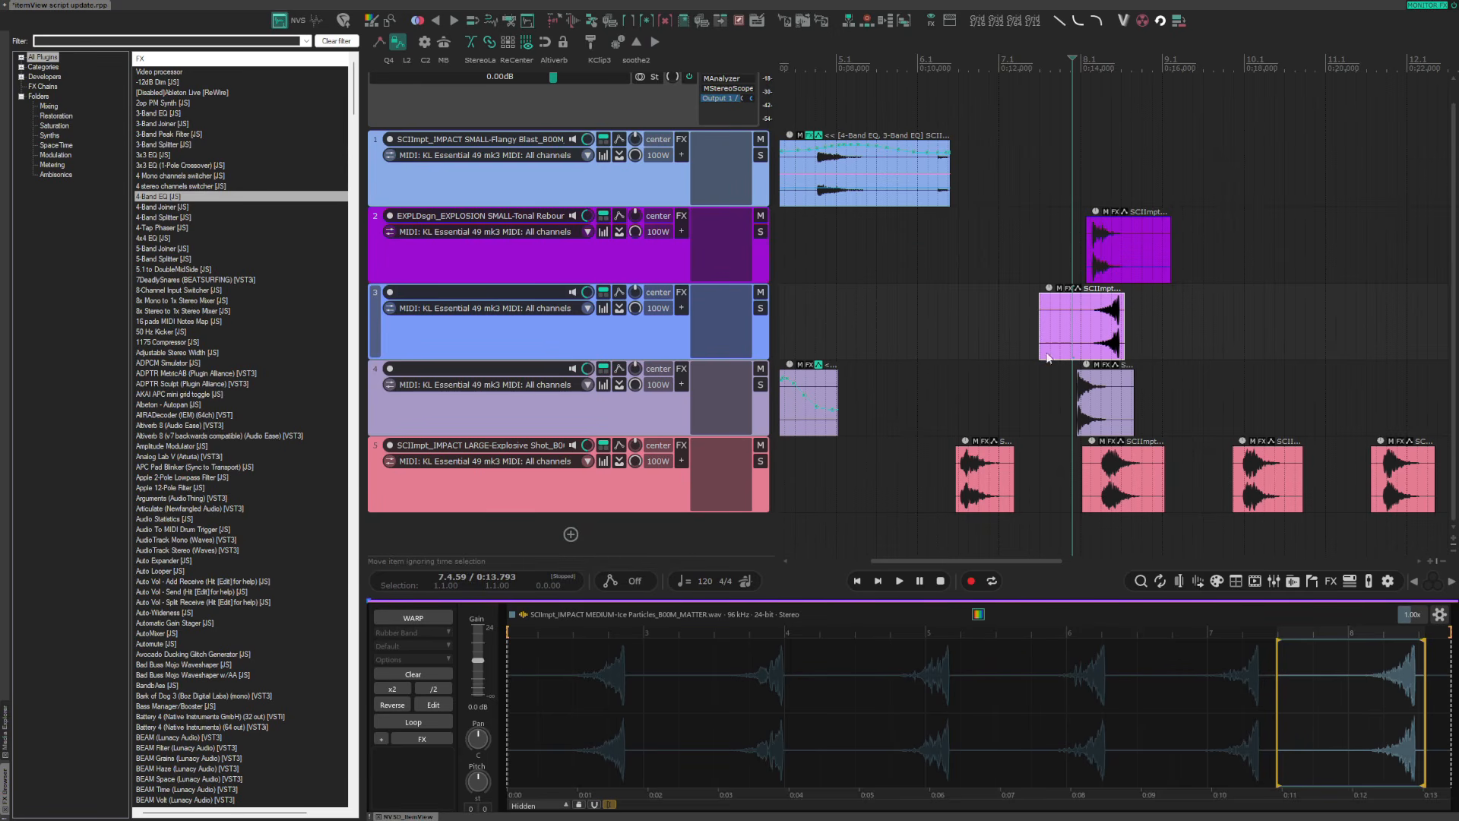
{"action": "key", "text": "r"}
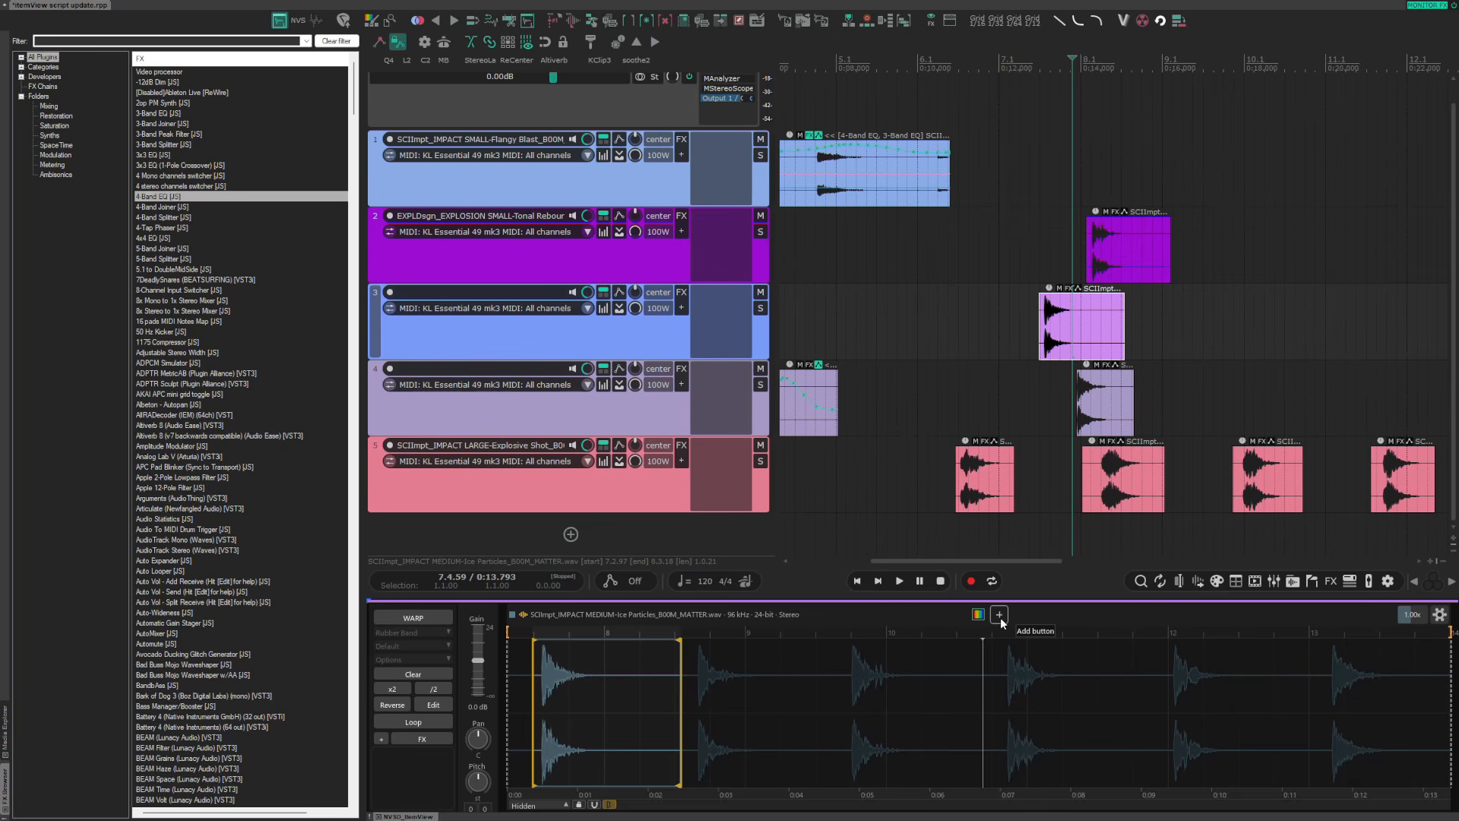
Add a second button and a separator to the item view's toolbar, and move the separator between the two buttons
{"action": "left_click", "coordinate": [1000, 618]}
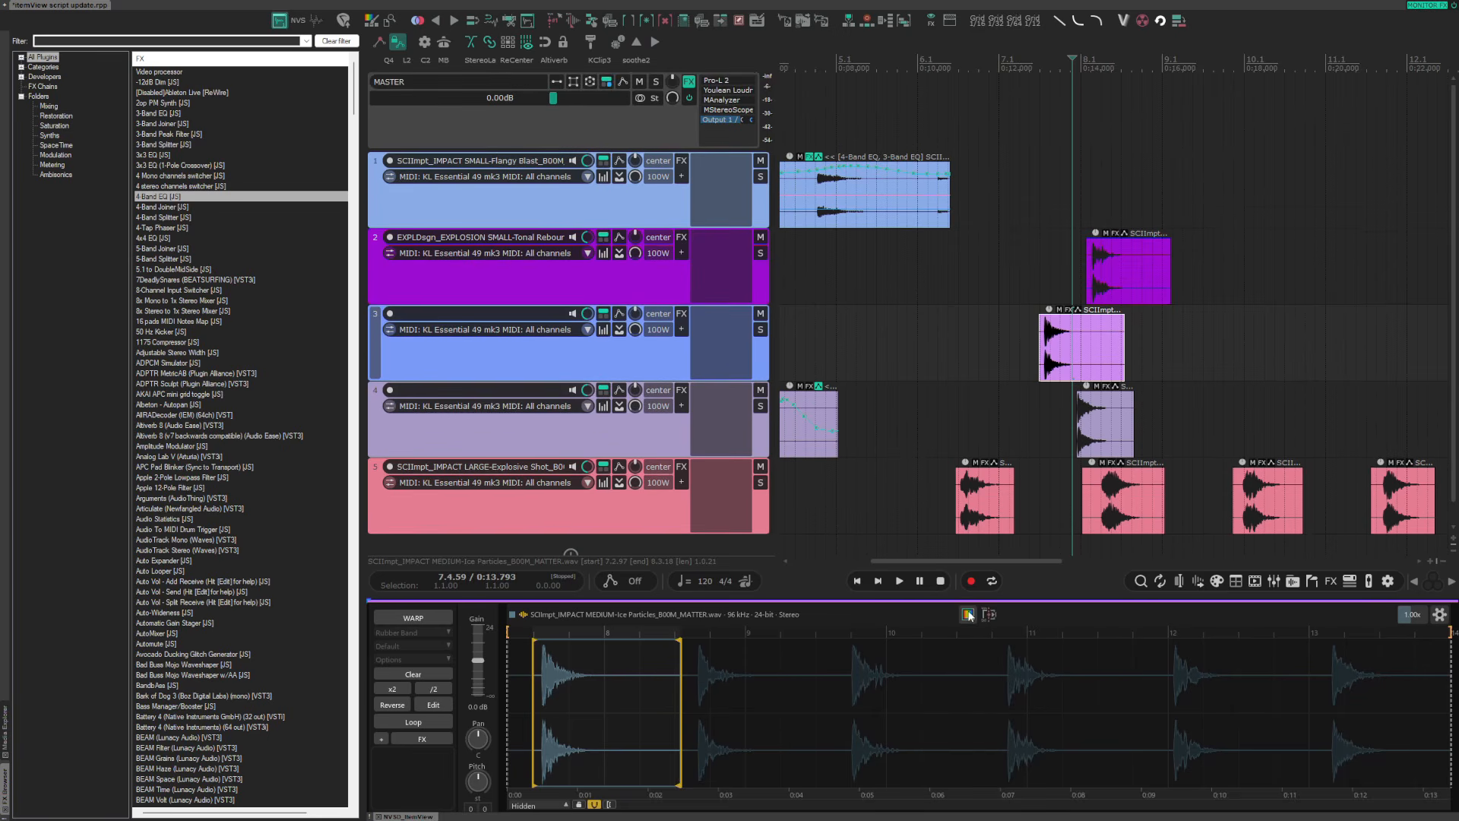
{"action": "right_click", "coordinate": [1034, 615]}
{"action": "left_click", "coordinate": [1068, 630]}
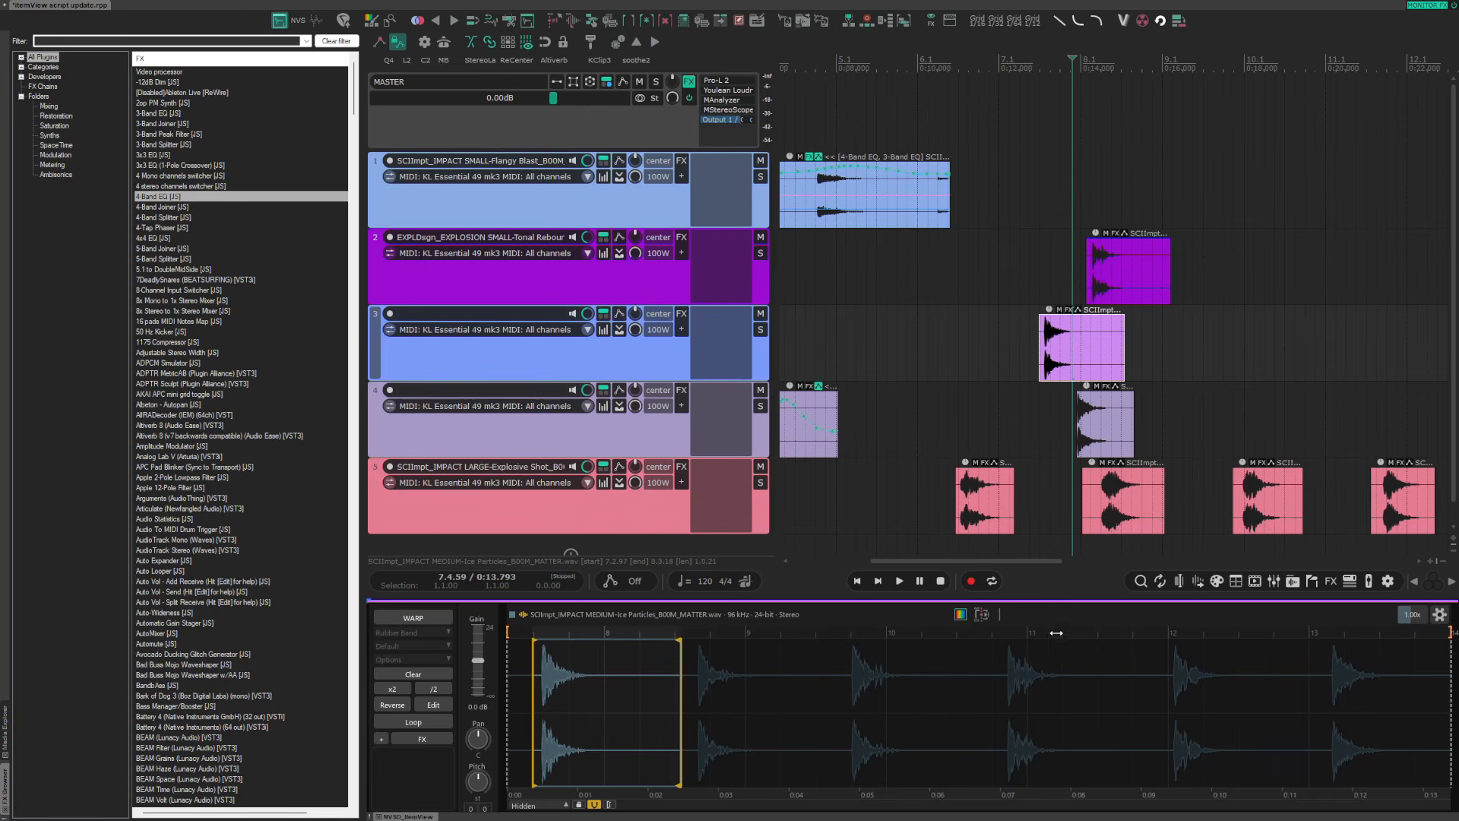
{"action": "left_click_drag", "start_coordinate": [997, 613], "coordinate": [973, 622]}
Remove the separator and the second button from the item view's toolbar, keeping only the Change Item Color button
{"action": "left_click", "coordinate": [980, 616], "text": "alt"}
{"action": "left_click", "coordinate": [988, 616], "text": "alt"}
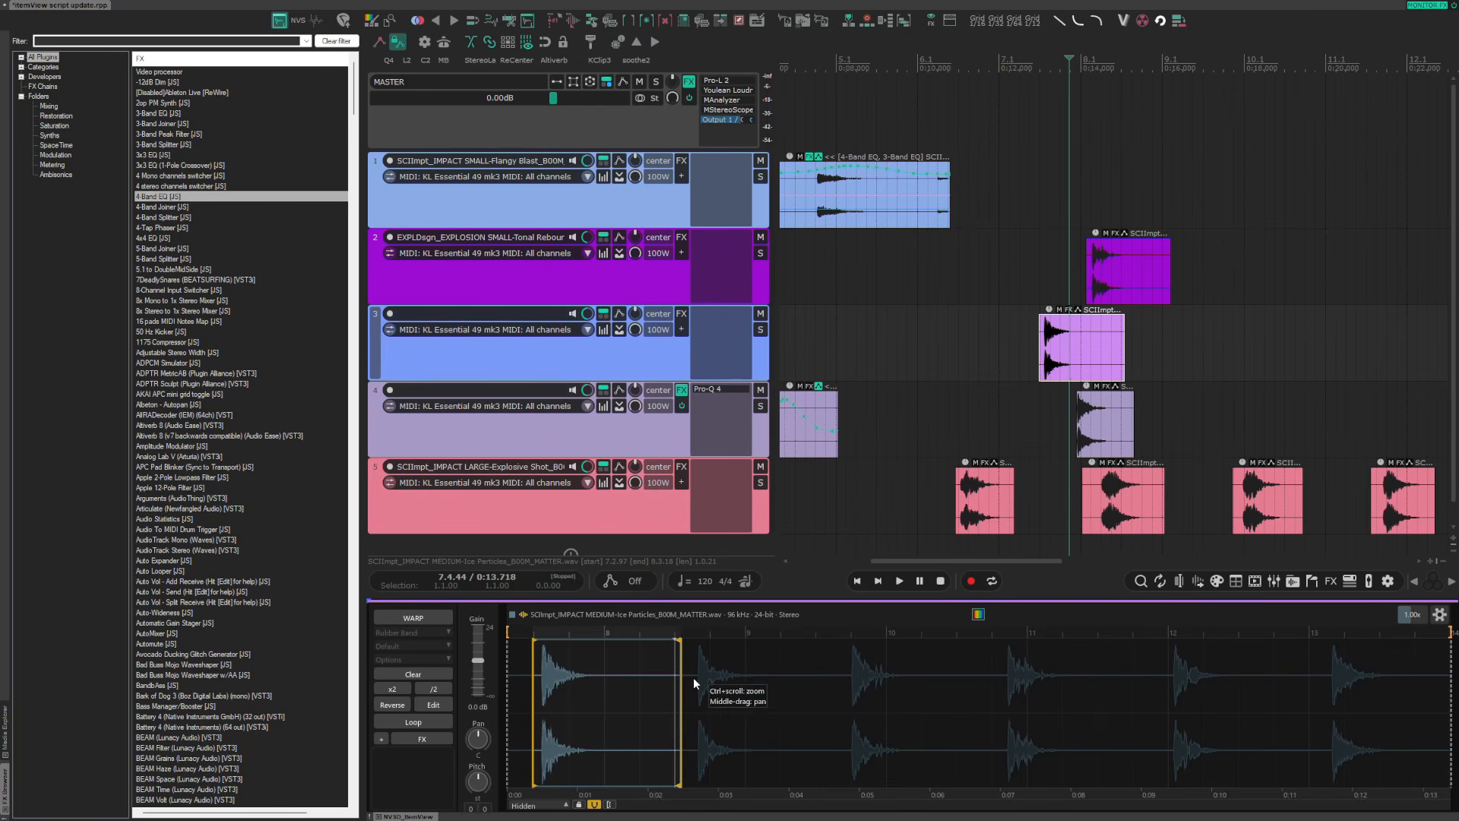
Preview the source audio outside the item's boundaries from about 0:05, 0:07 and 0:11.7, and play inside the item's own section
{"action": "left_click", "coordinate": [853, 695]}
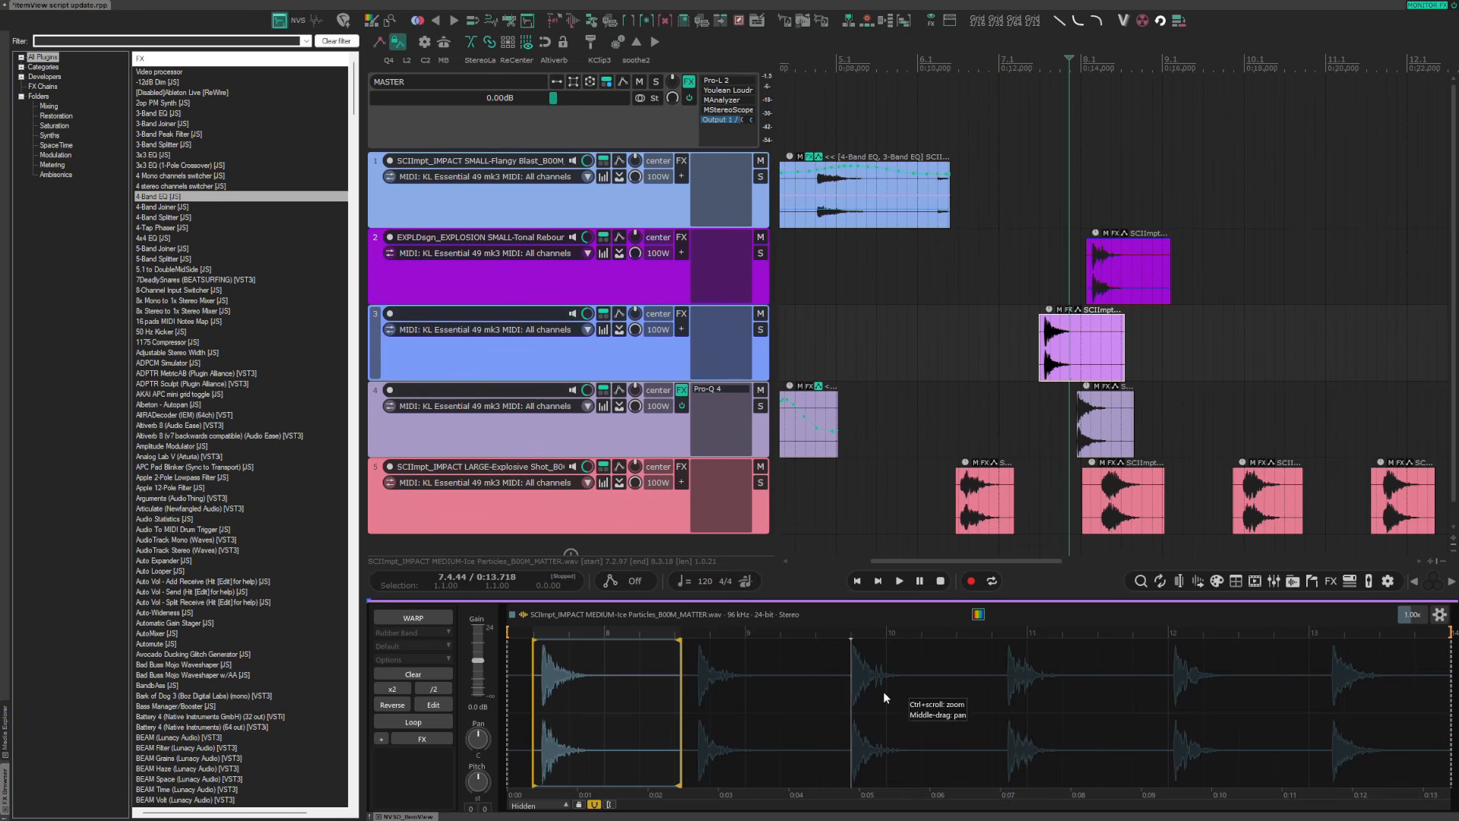
{"action": "key", "text": "space"}
{"action": "left_click", "coordinate": [1005, 688]}
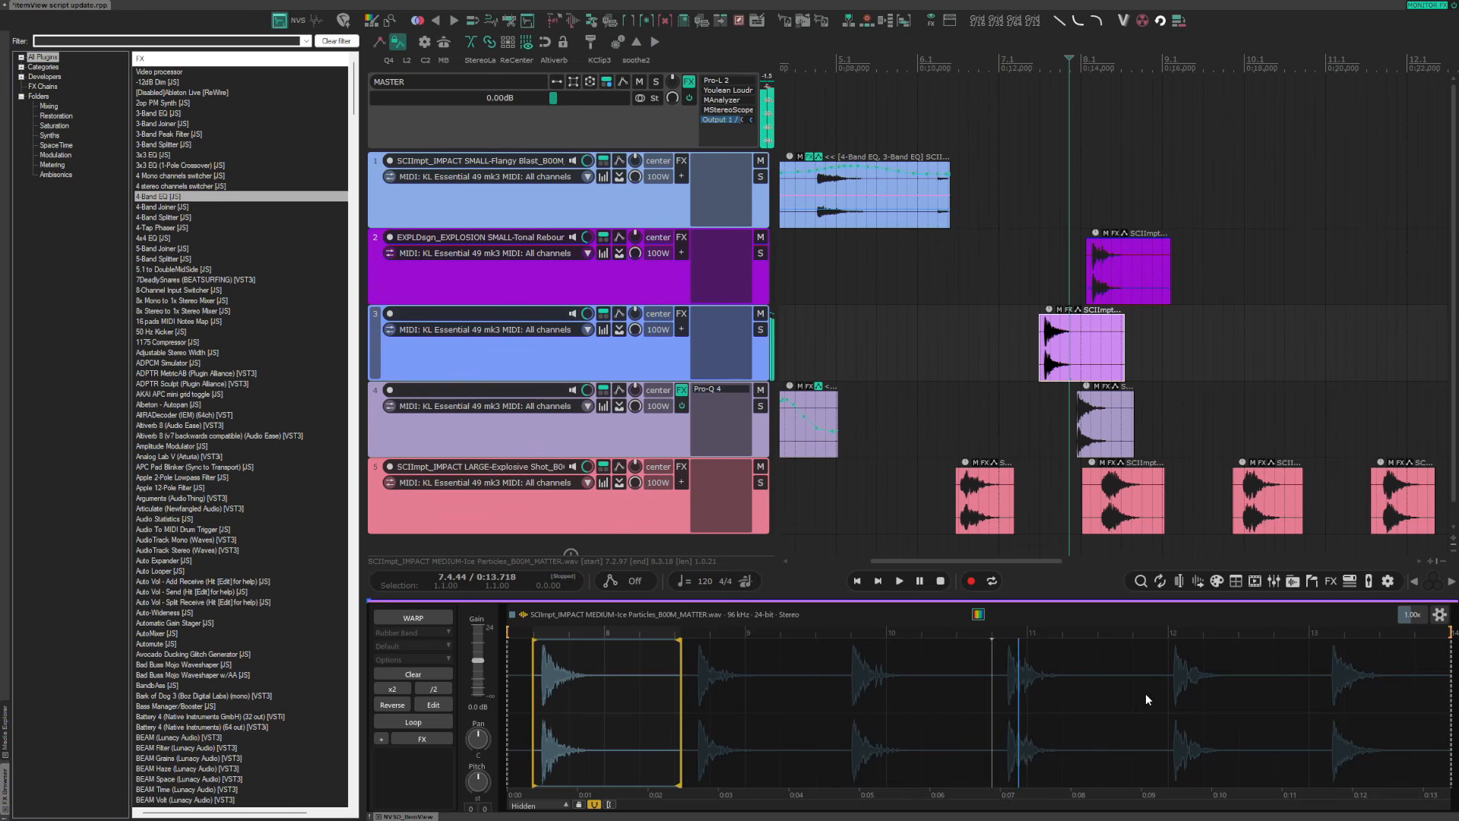
{"action": "left_click", "coordinate": [1330, 689]}
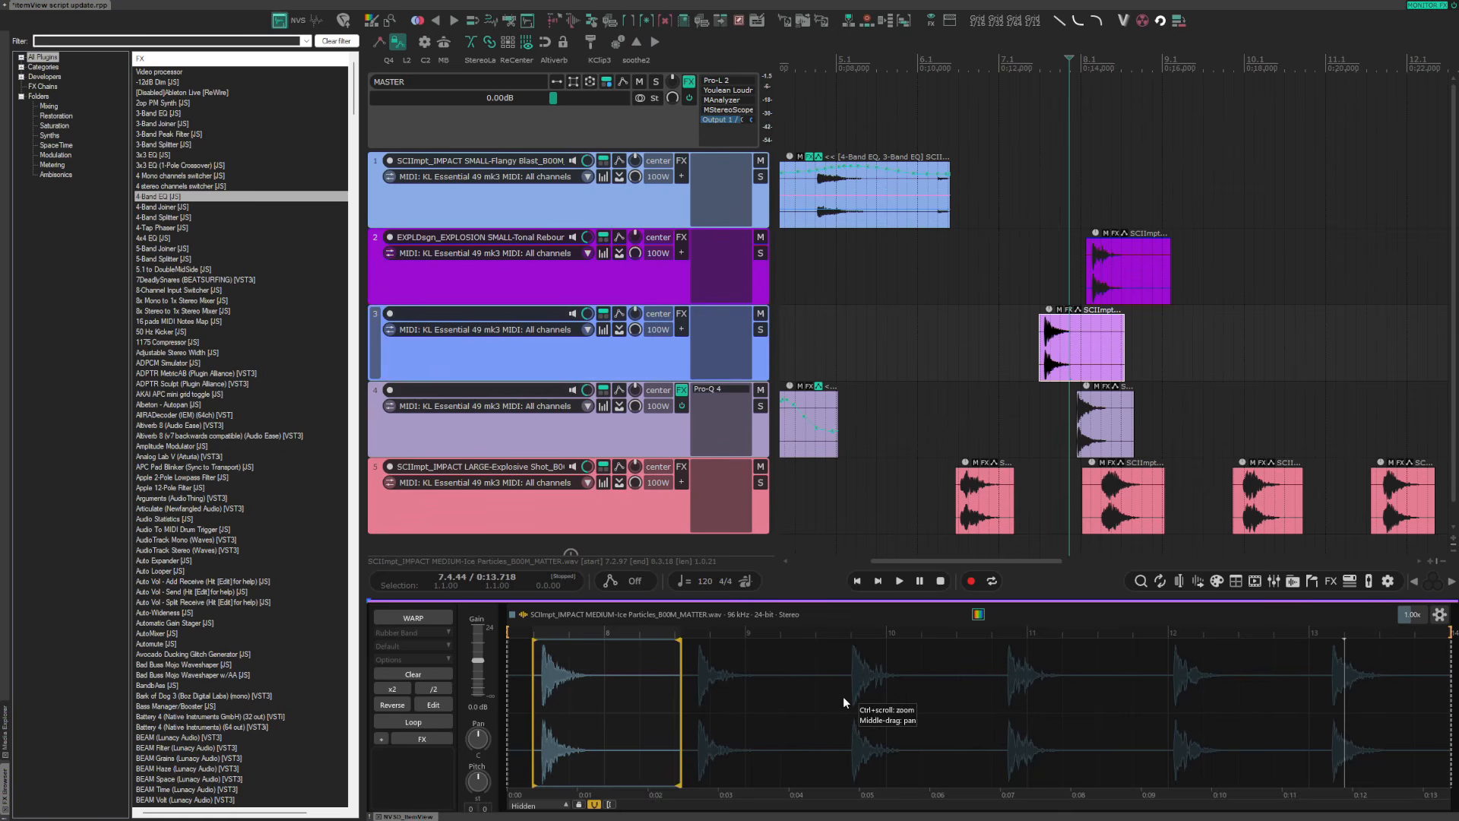
{"action": "key", "text": "space"}
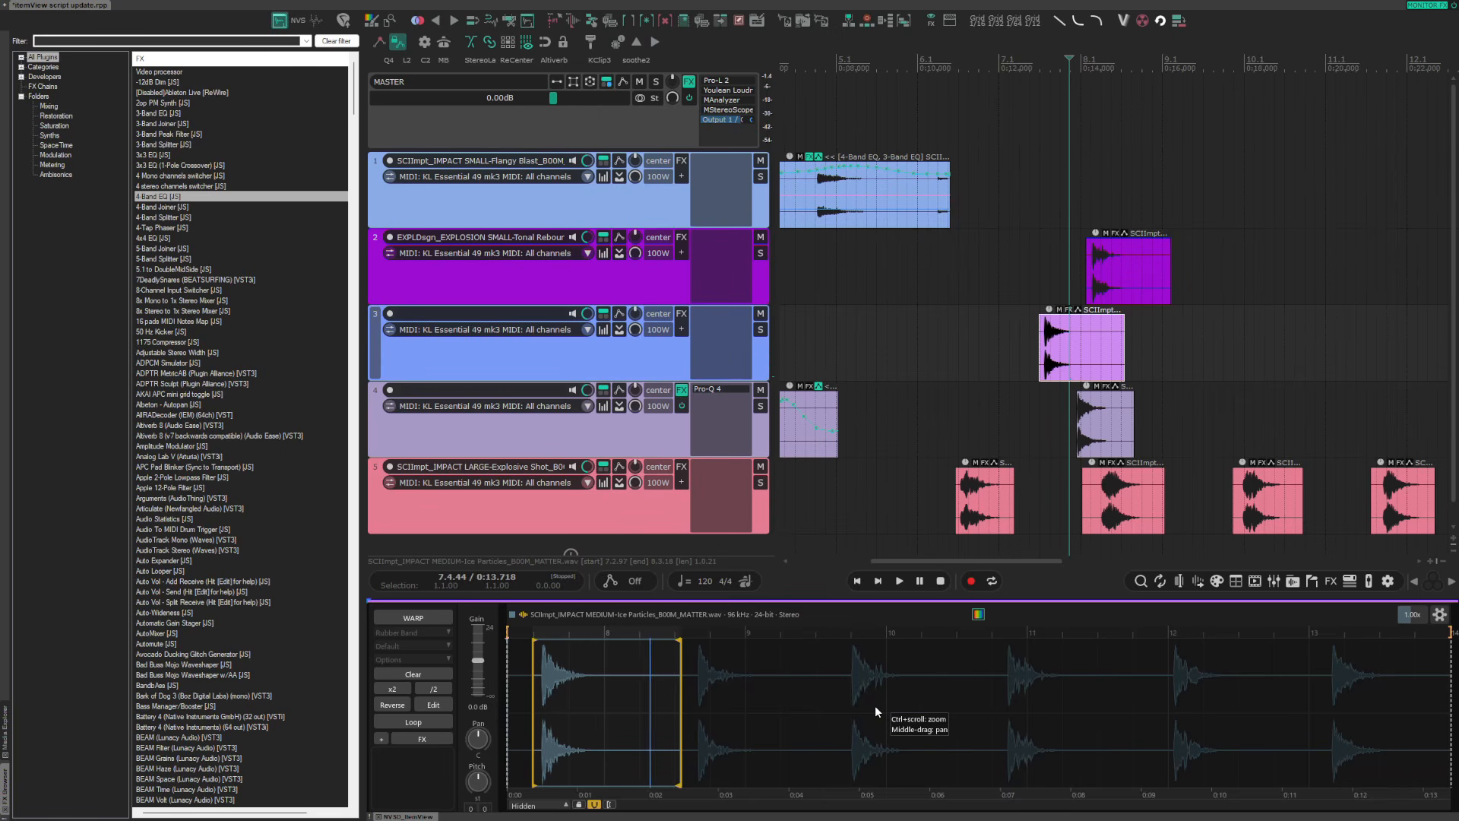
Place the edit cursor inside the track 3 item in the arrangement, at about 0:13.58
{"action": "left_click", "coordinate": [1074, 367]}
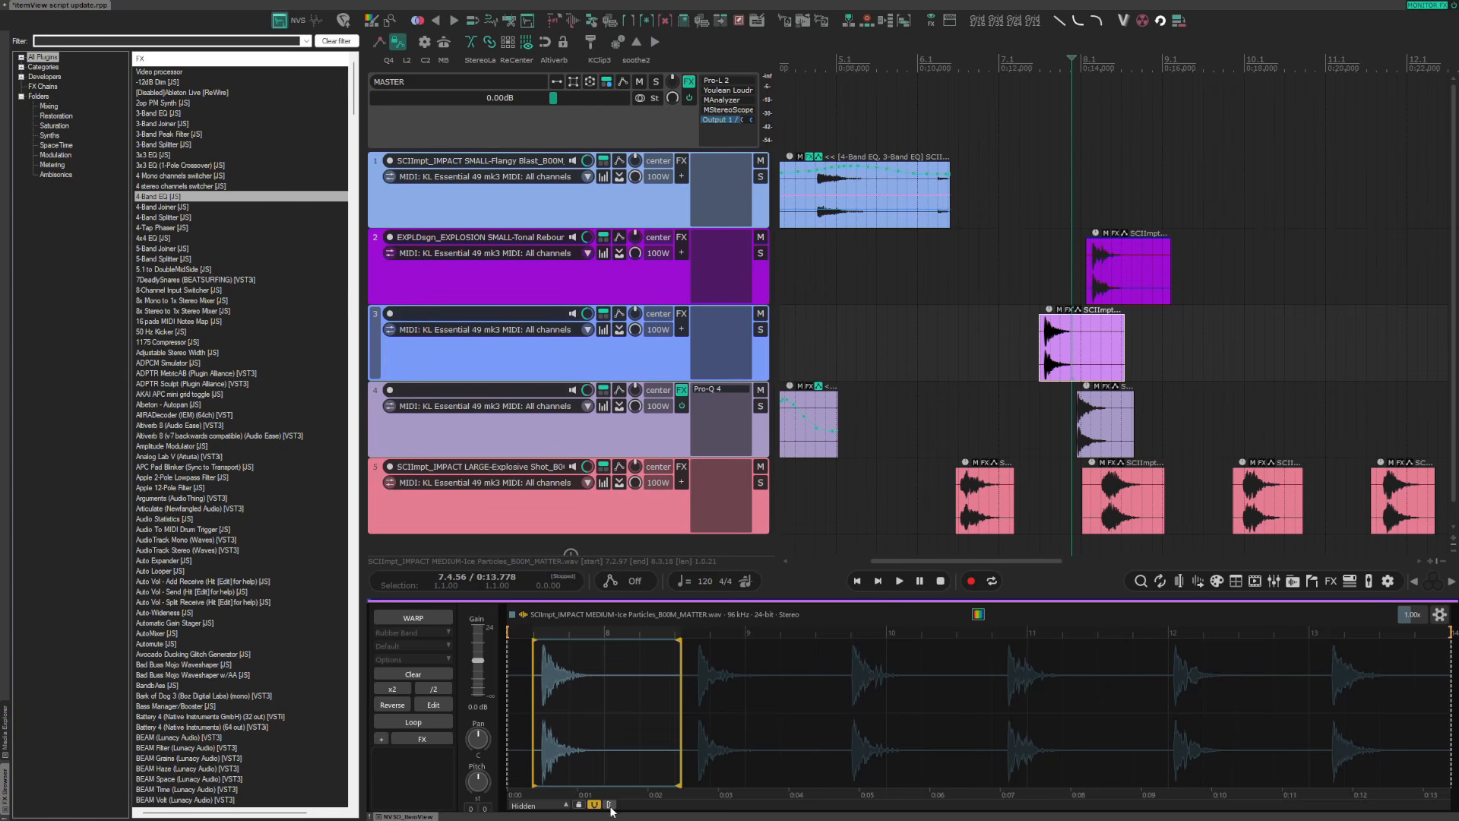
{"action": "left_click", "coordinate": [1063, 342]}
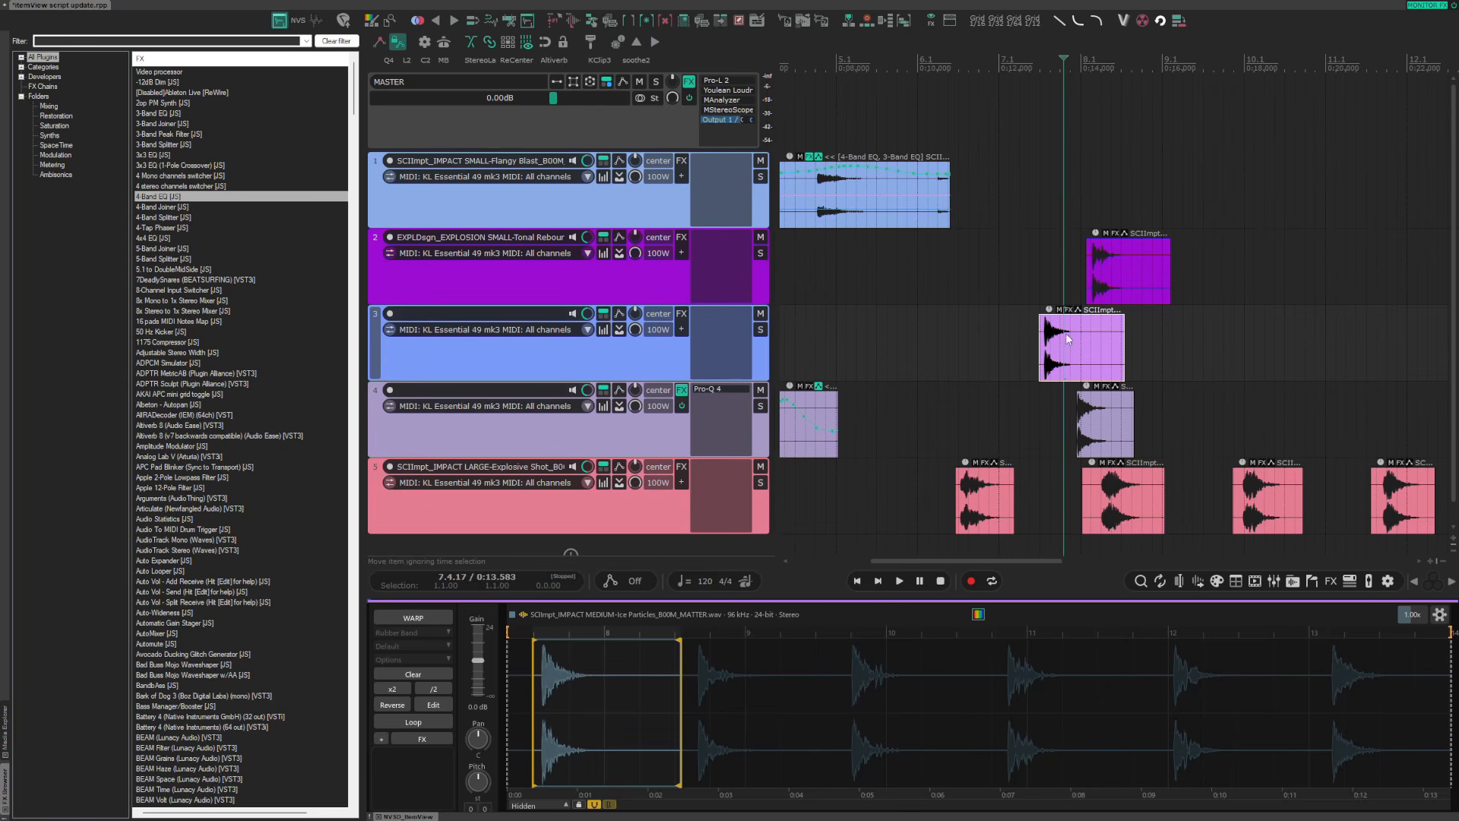
Duplicate the track 3 item into three more copies along the track, moving their source sections to different hits, the last copy to the final one
{"action": "left_click_drag", "start_coordinate": [1067, 345], "coordinate": [1249, 354]}
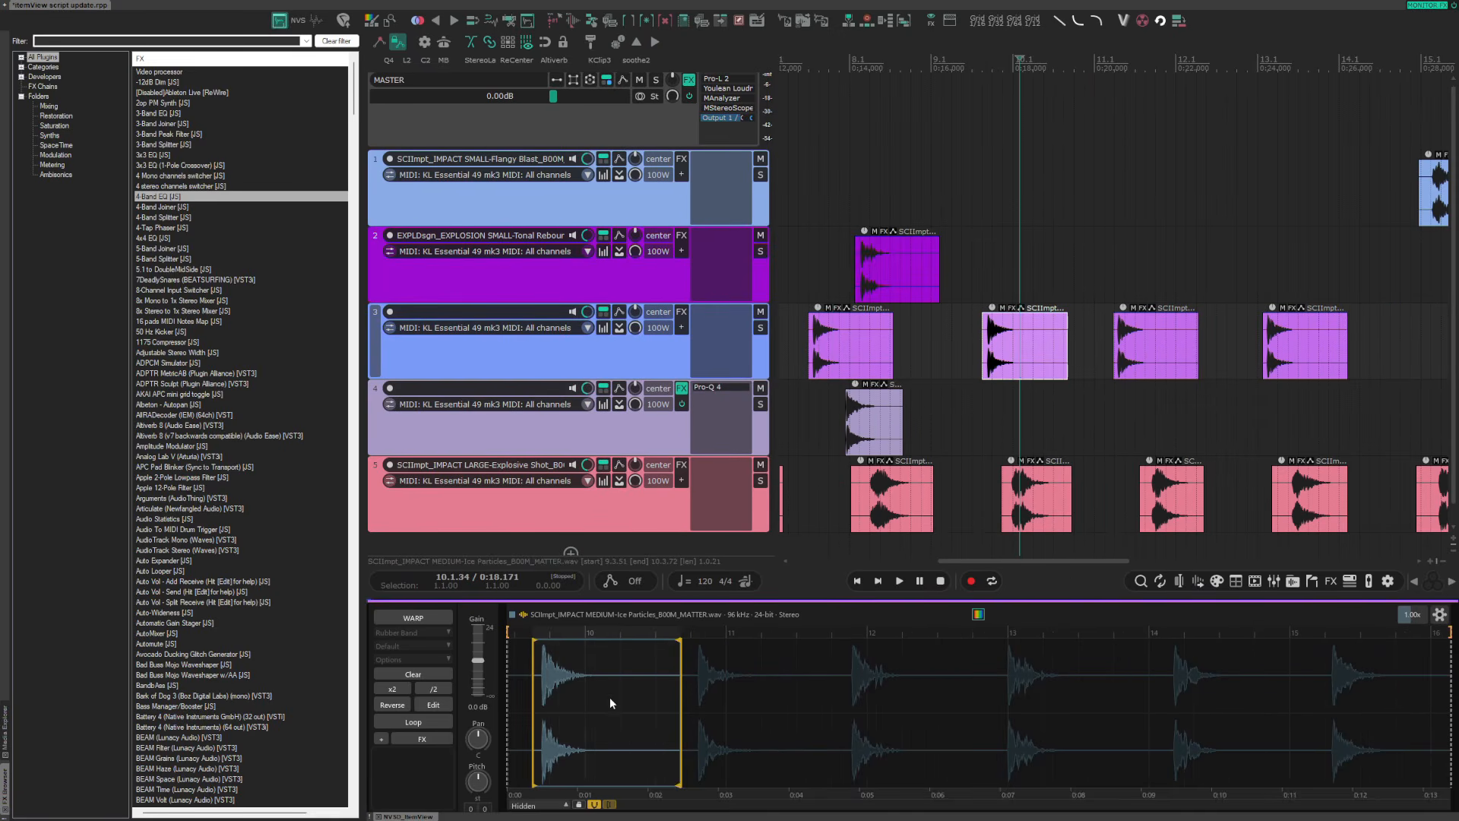
{"action": "left_click", "coordinate": [640, 689]}
{"action": "left_click_drag", "start_coordinate": [591, 730], "coordinate": [1365, 696]}
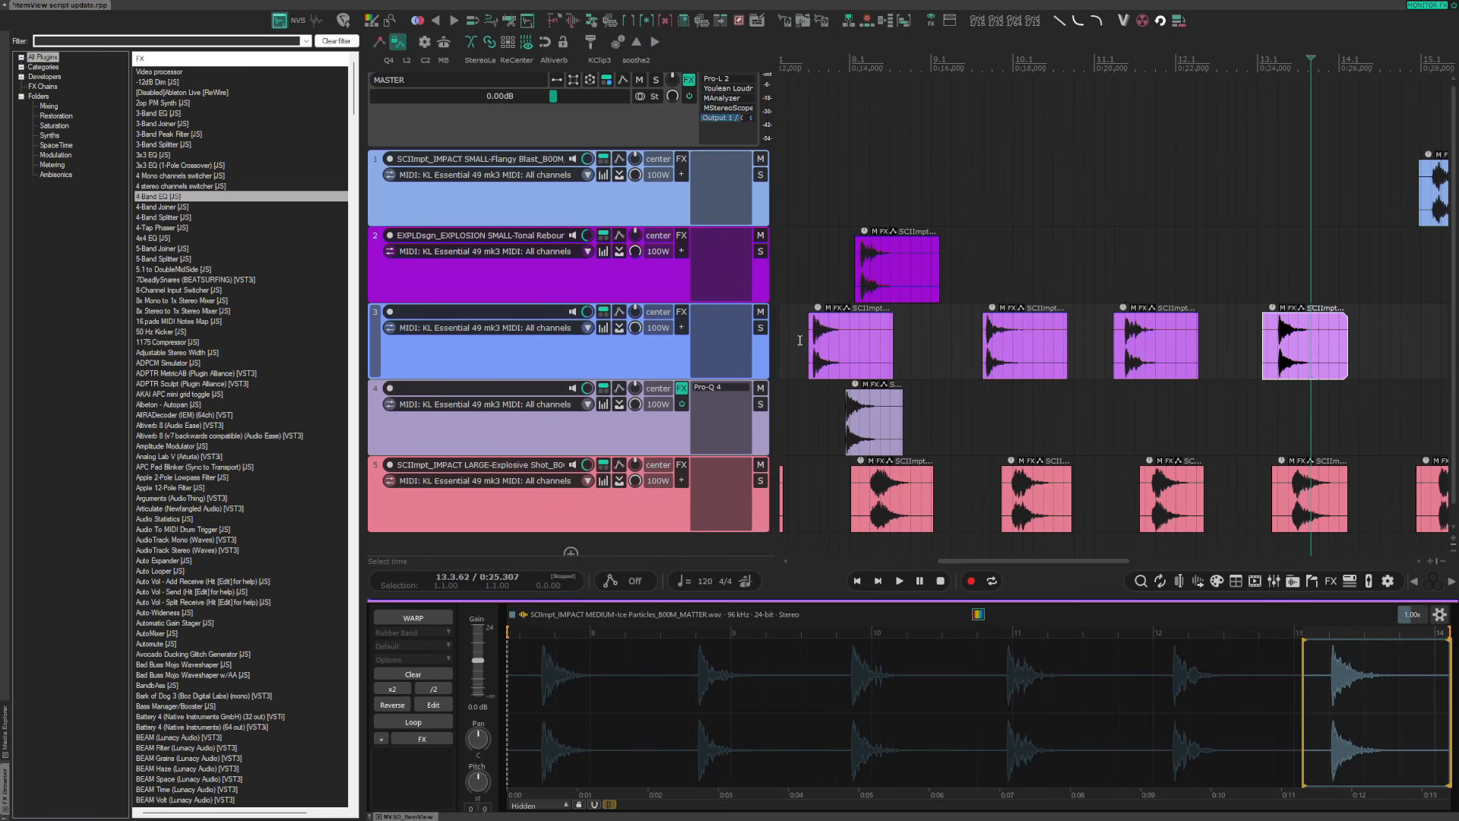
Select all four track 3 items to view their source sections together, and try the pan control on them
{"action": "left_click_drag", "start_coordinate": [796, 339], "coordinate": [1281, 353]}
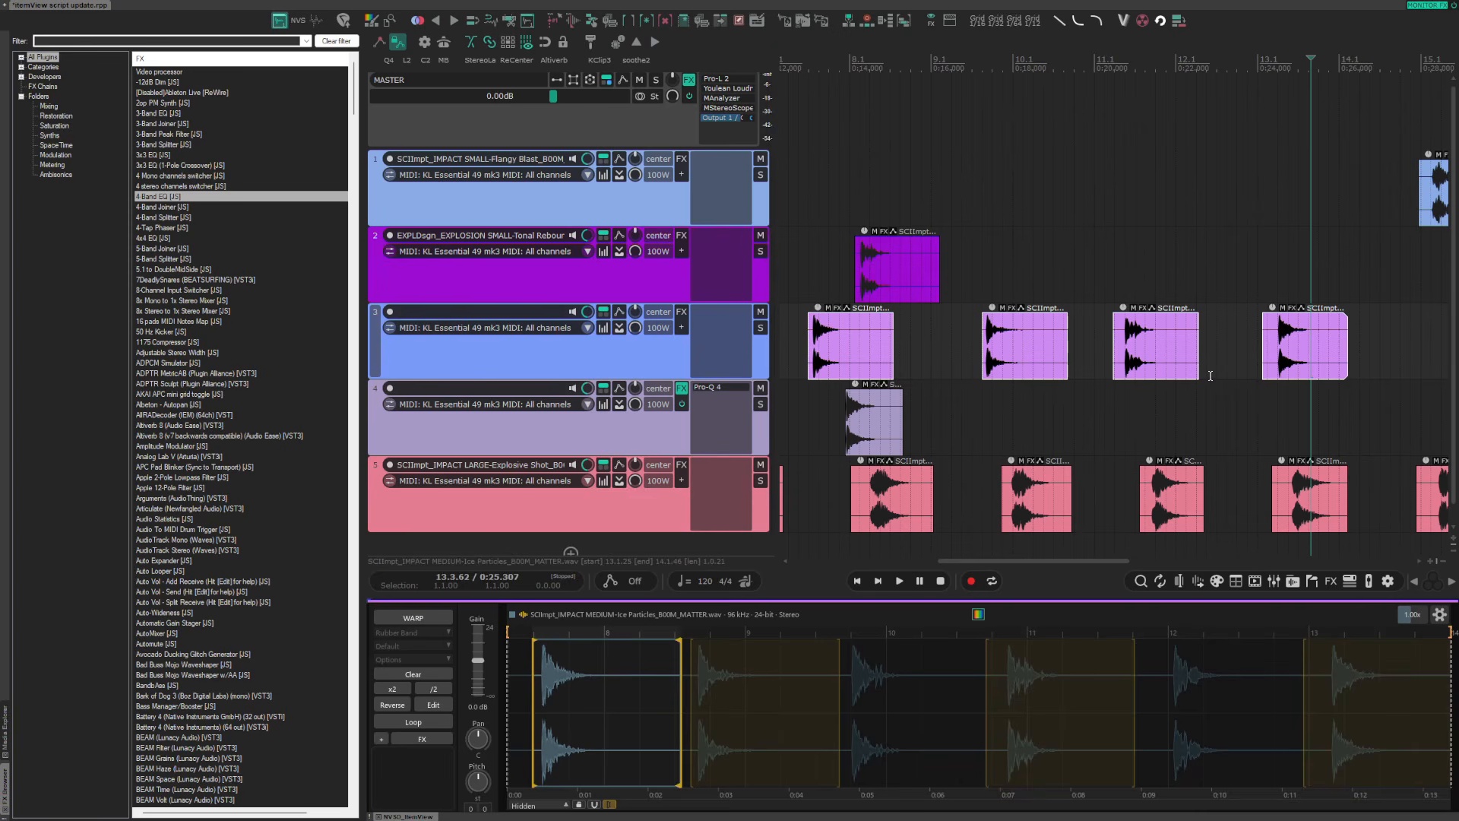
{"action": "left_click", "coordinate": [818, 346]}
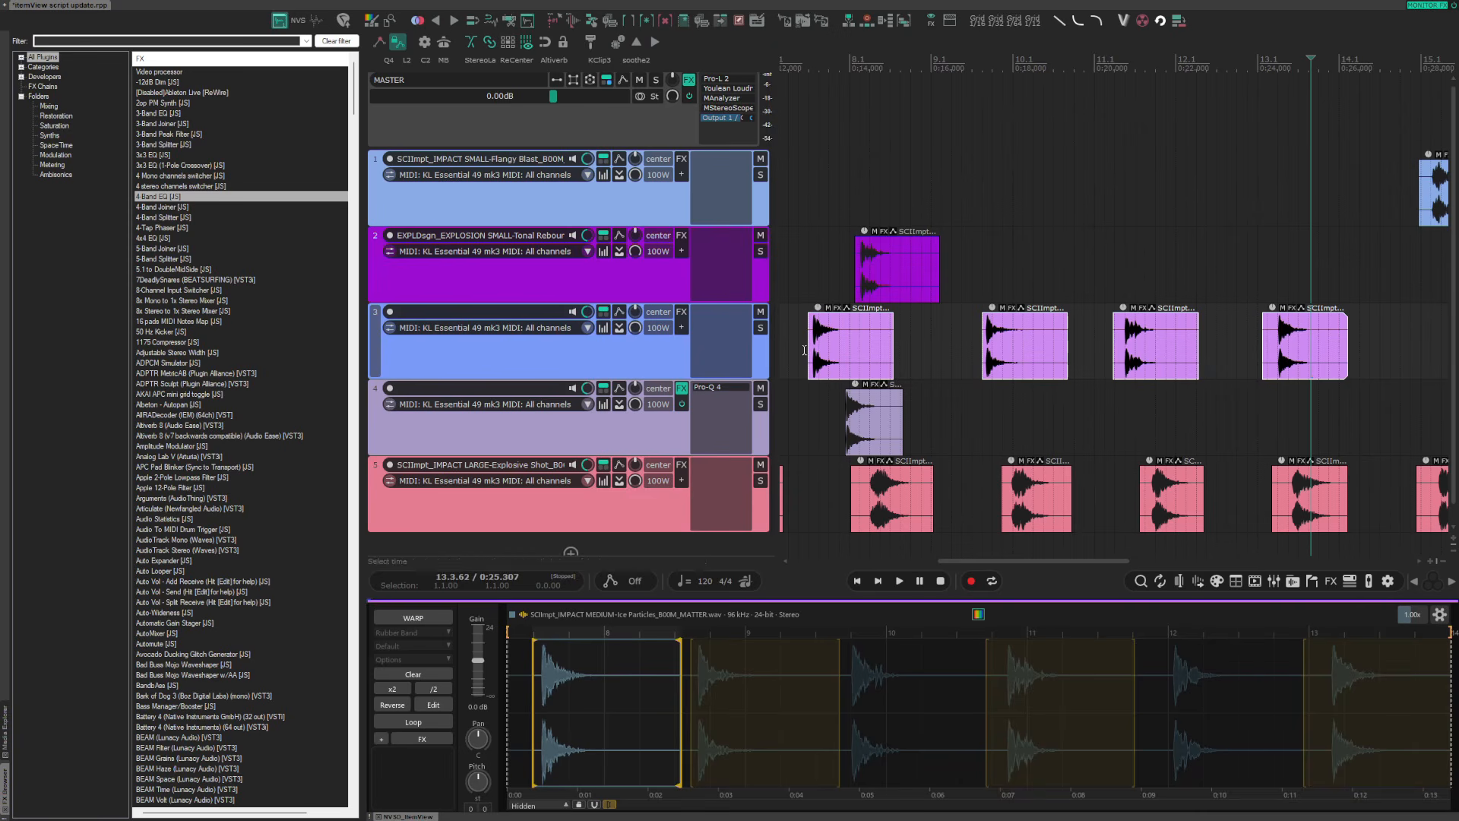
{"action": "mouse_move", "coordinate": [481, 743]}
{"action": "left_mouse_down"}
{"action": "mouse_move", "coordinate": [482, 771]}
{"action": "mouse_move", "coordinate": [482, 726]}
{"action": "left_mouse_up"}
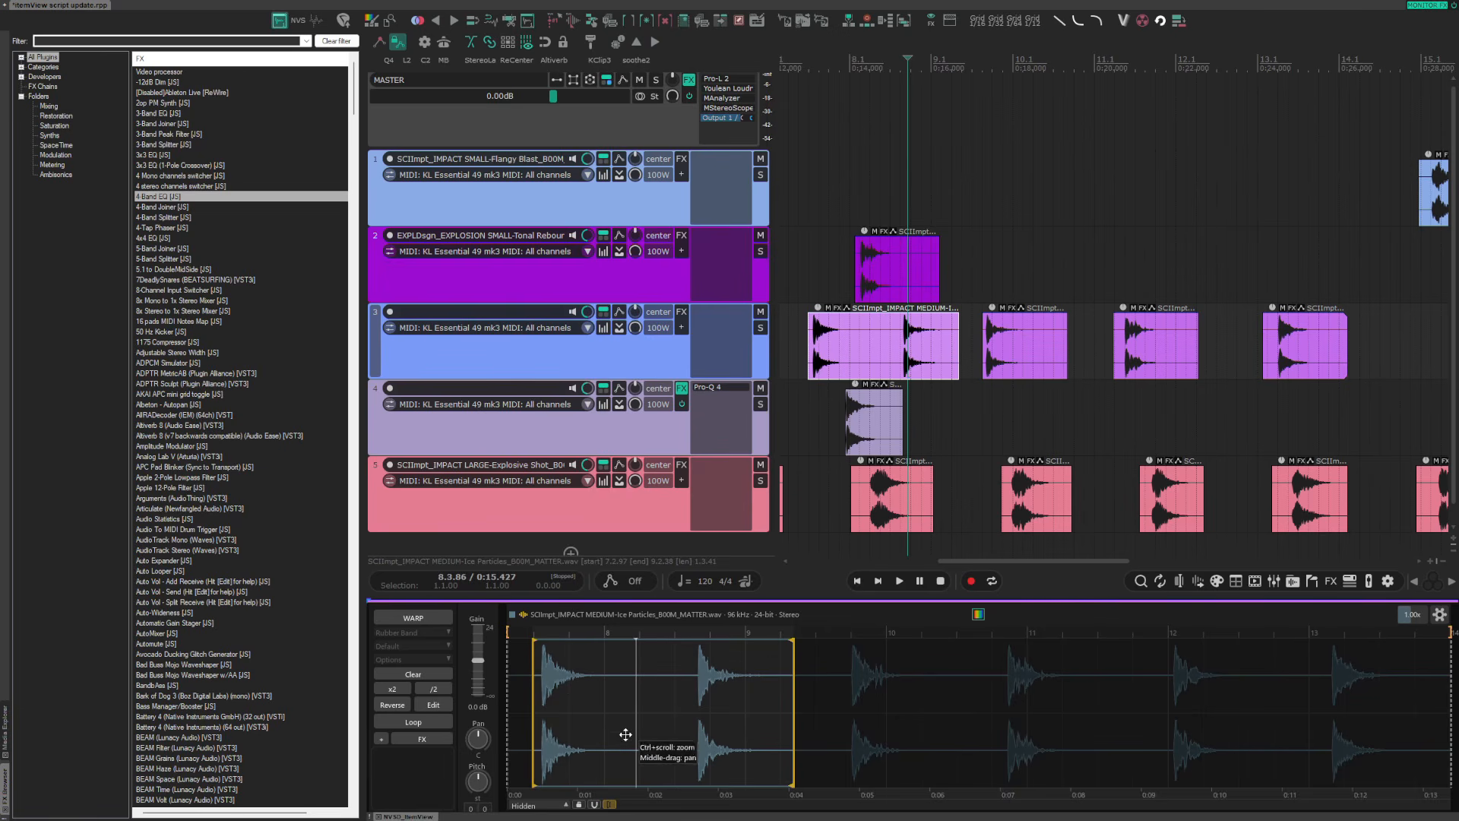
Slip the lengthened first track 3 item's source section to start at about 0:07, and return it to the first two hits
{"action": "left_click_drag", "start_coordinate": [665, 718], "coordinate": [1039, 713]}
{"action": "left_click_drag", "start_coordinate": [702, 733], "coordinate": [617, 735]}
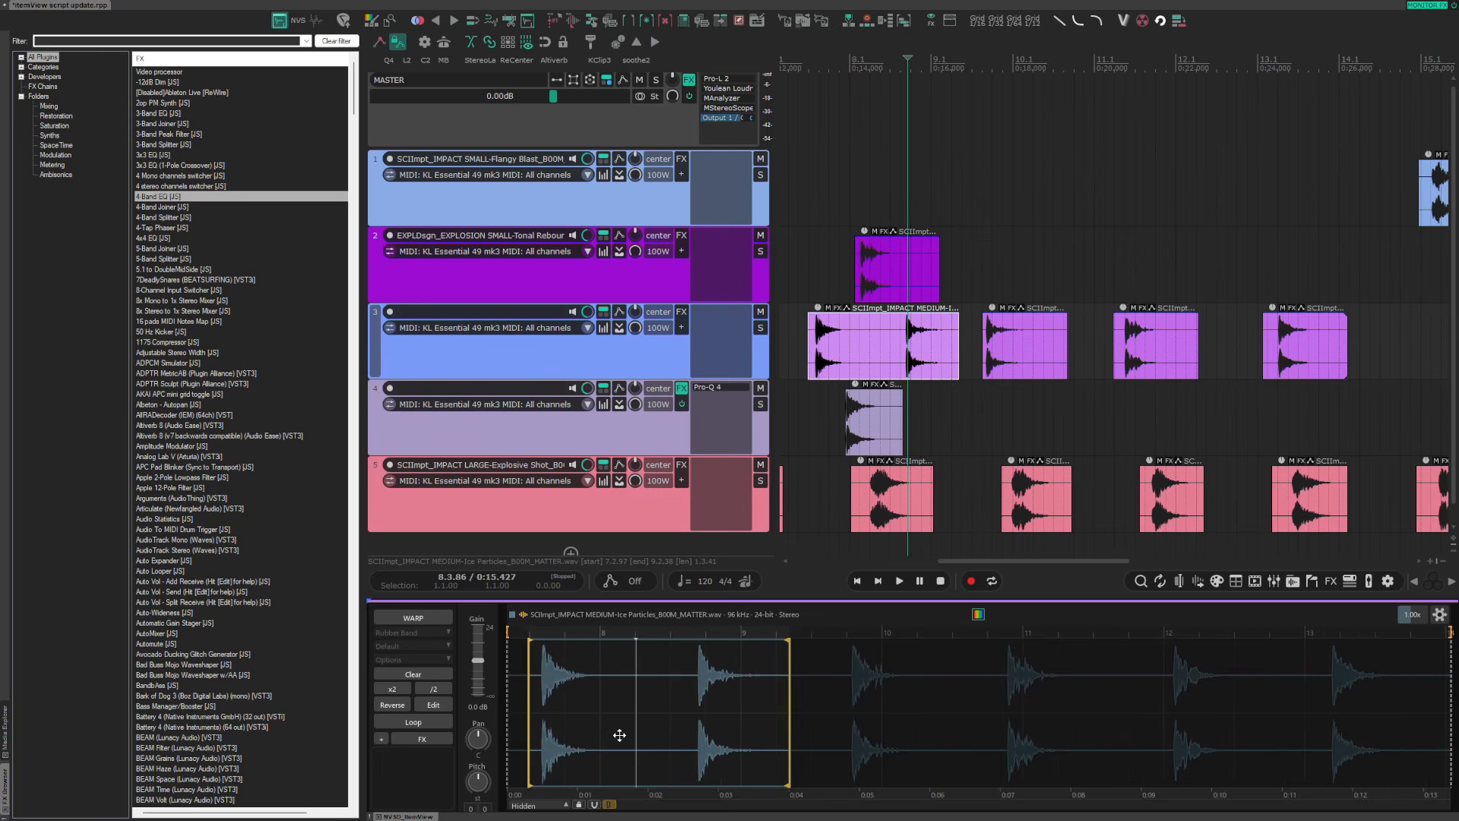
{"action": "left_click", "coordinate": [1002, 696]}
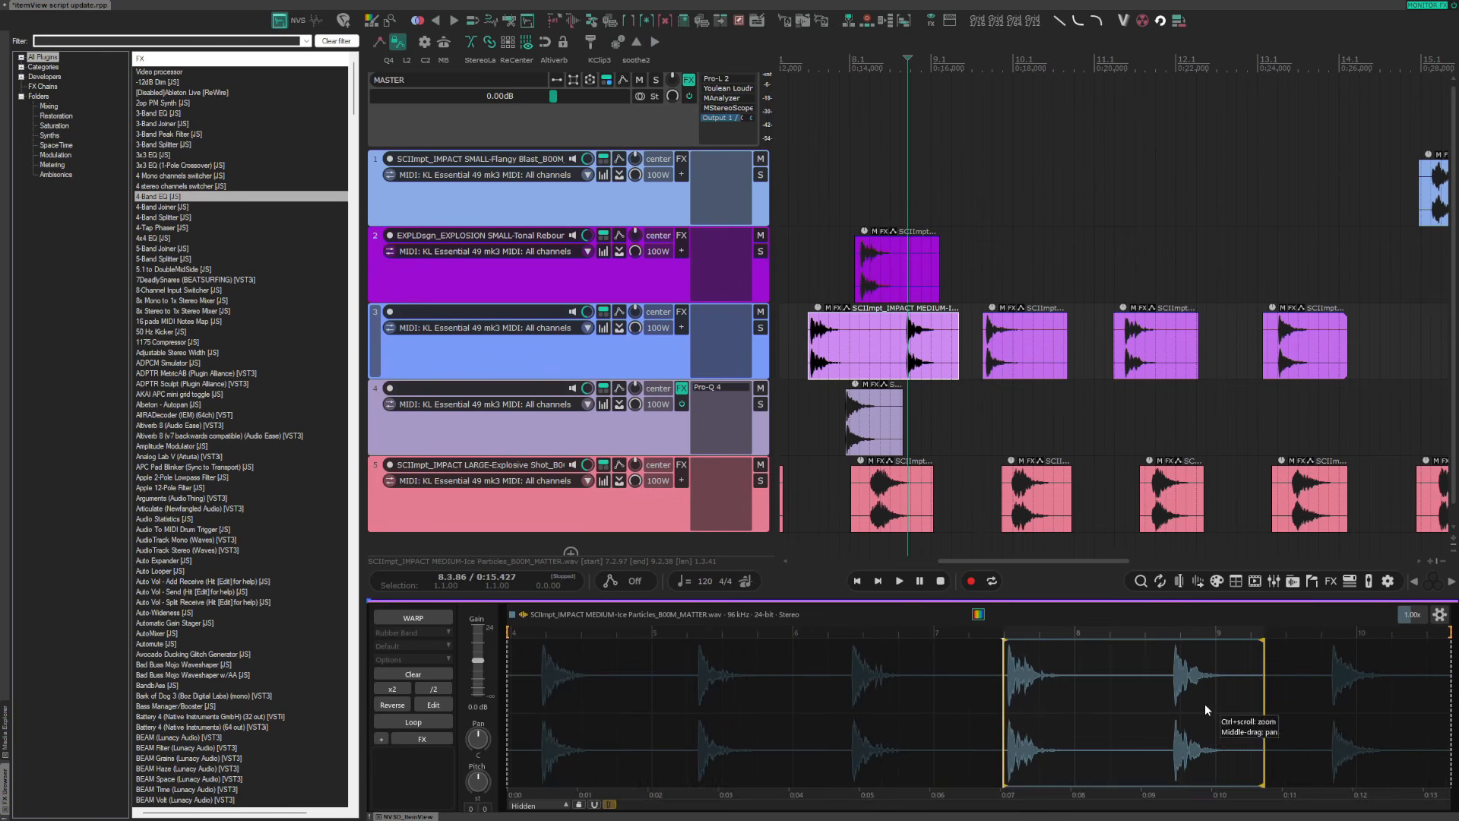
{"action": "left_click", "coordinate": [847, 692]}
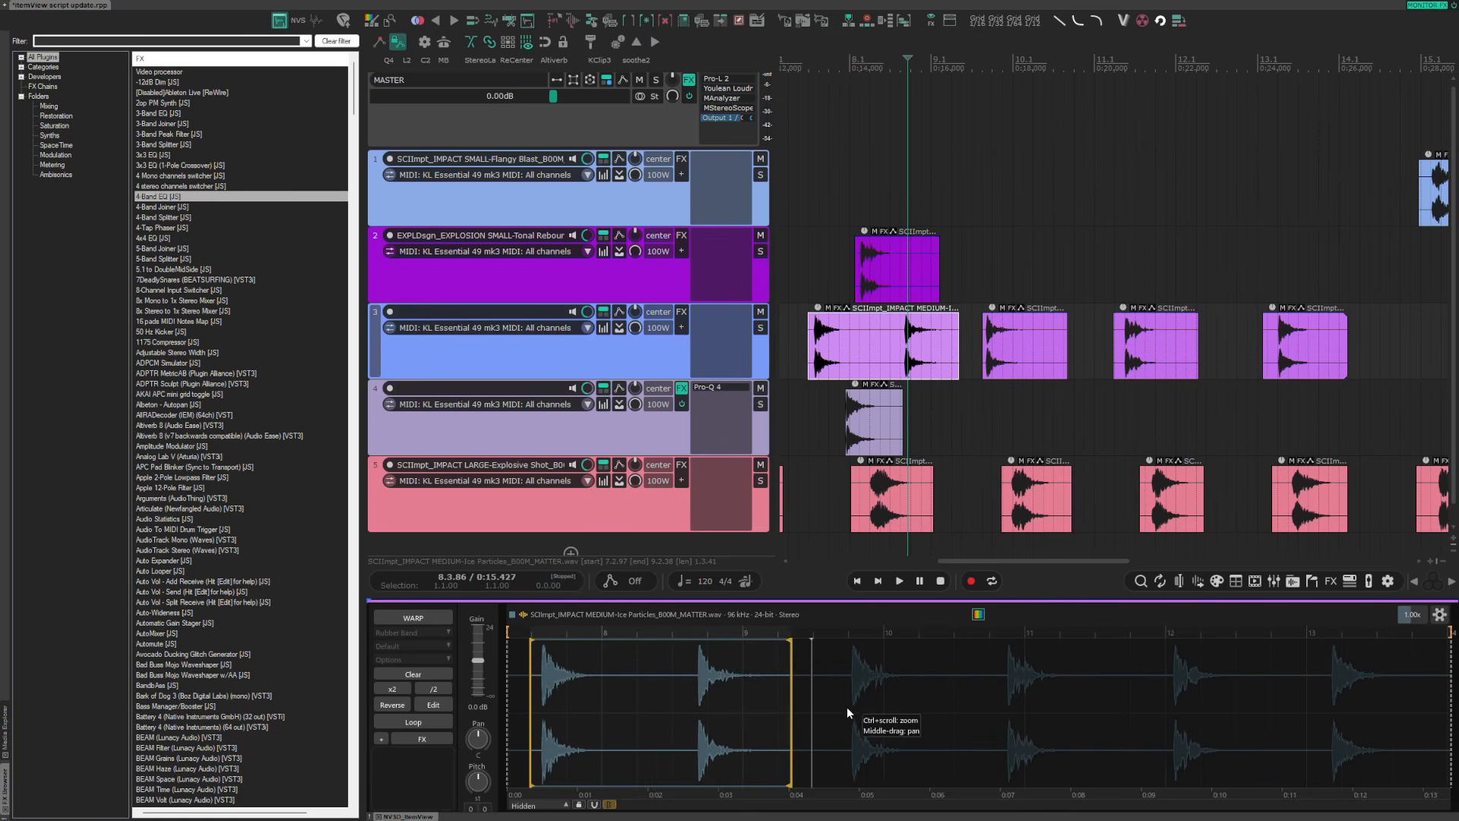
Select the source range from about 0:04.7 to 0:06.9 and paste it as a new item on track 2 at 0:18.426
{"action": "left_click_drag", "start_coordinate": [846, 706], "coordinate": [1001, 703]}
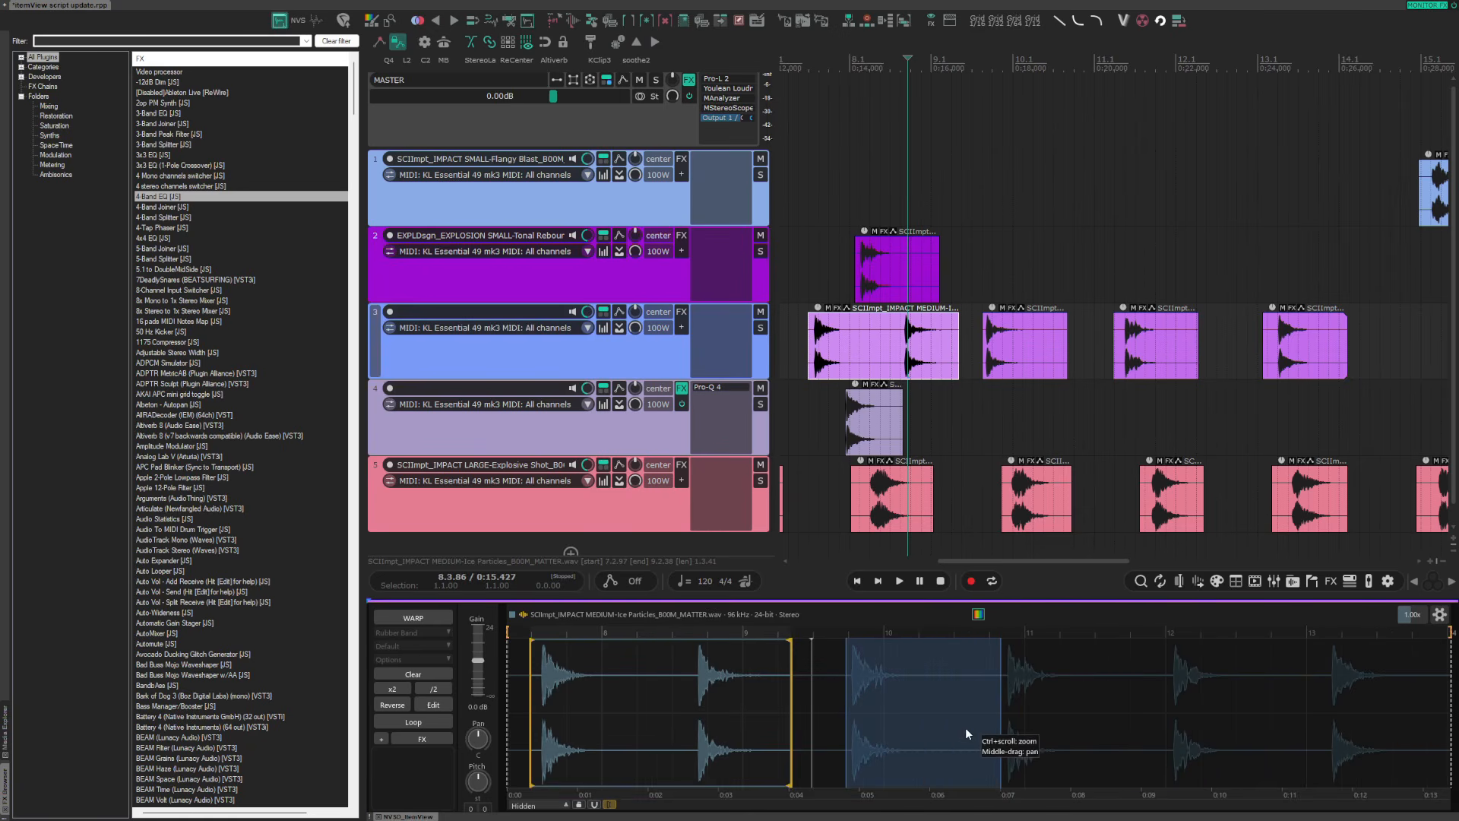
{"action": "left_click", "coordinate": [1029, 253]}
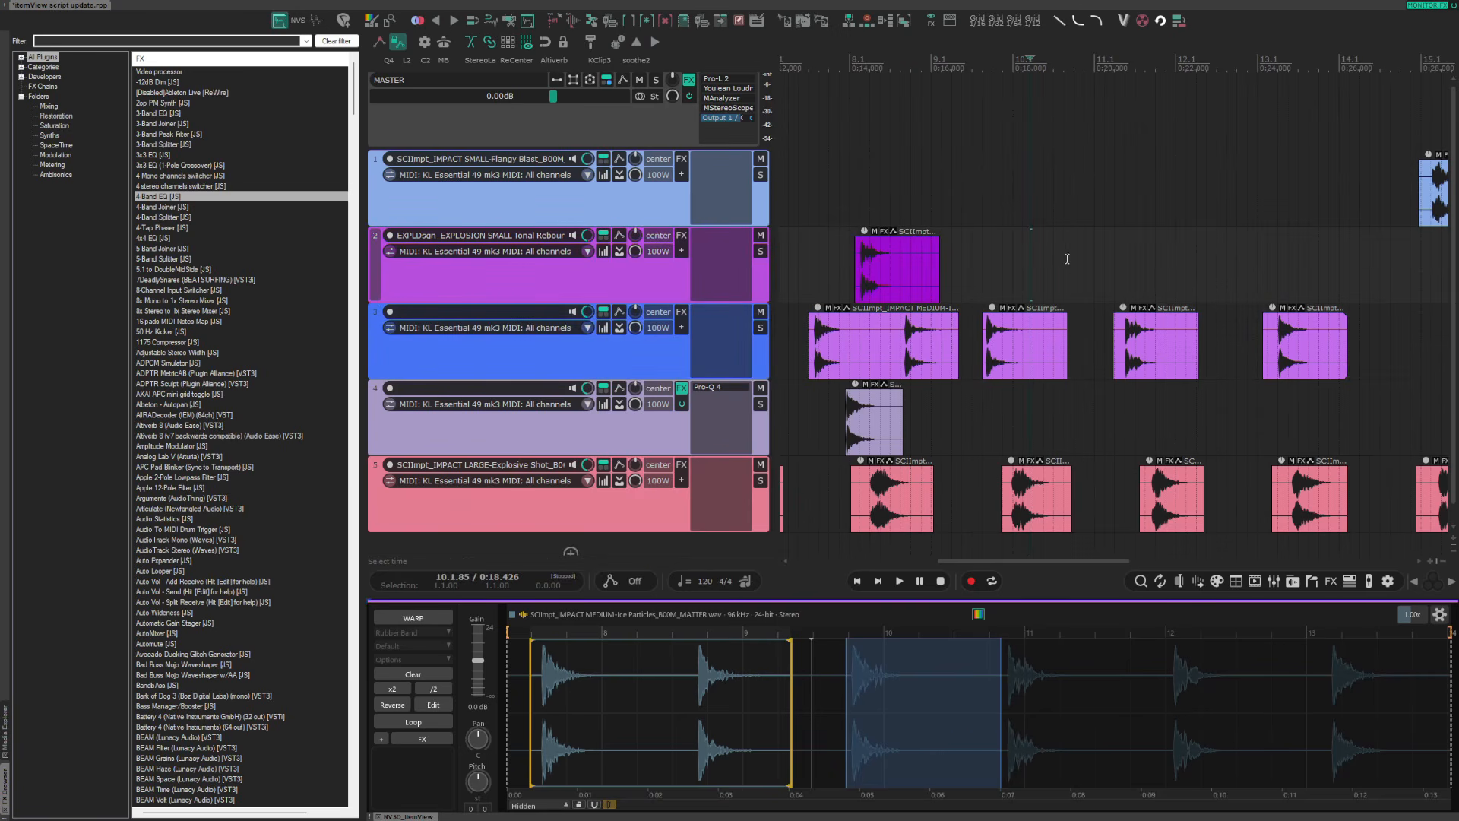
{"action": "key", "text": "ctrl+v"}
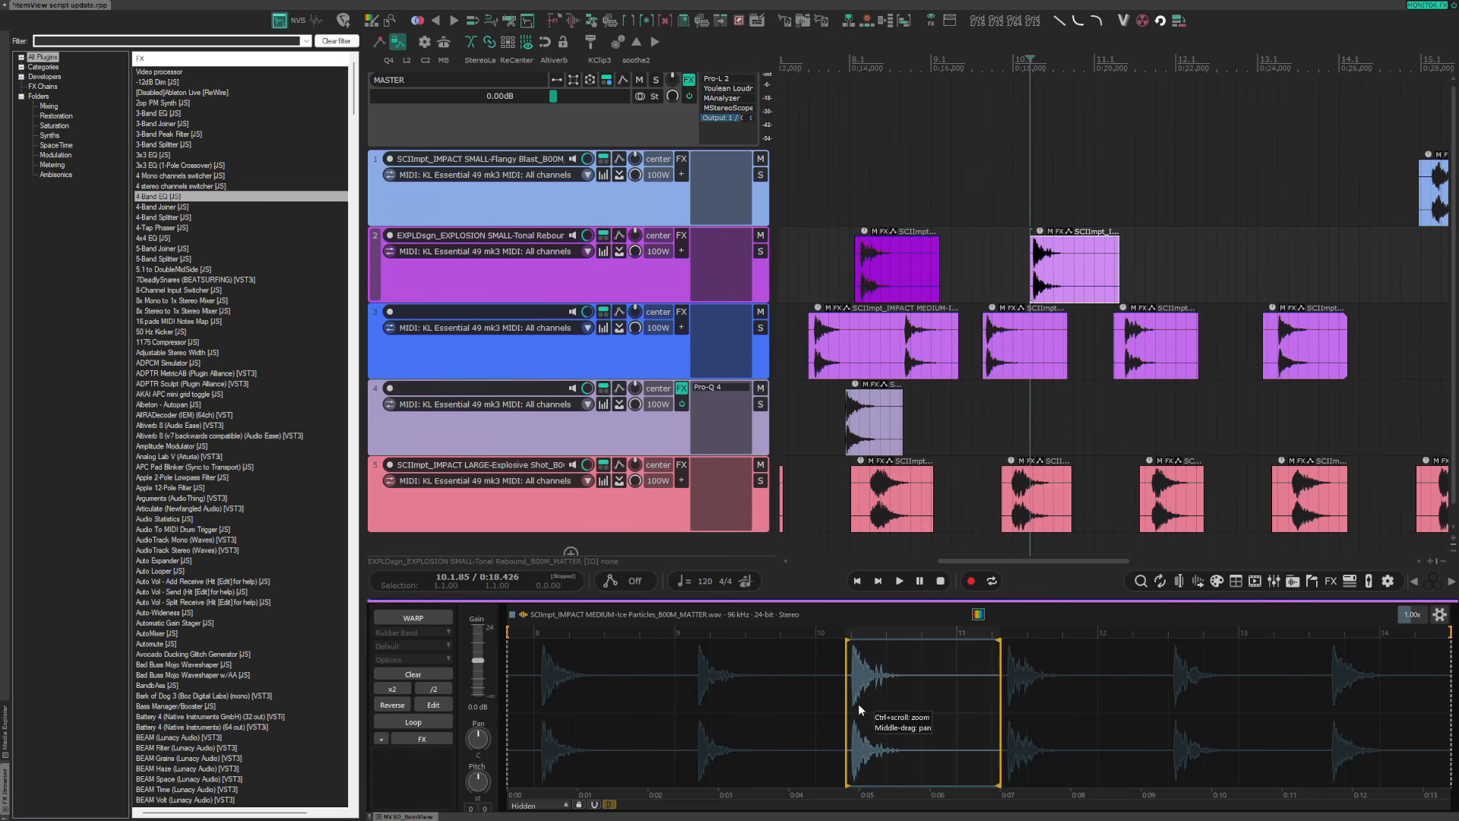
Draw a dipping volume envelope on the new item, and copy its source range of about 0:04 to 0:08.4 to another track 2 item
{"action": "left_click", "coordinate": [549, 802]}
{"action": "left_click_drag", "start_coordinate": [863, 668], "coordinate": [1023, 691]}
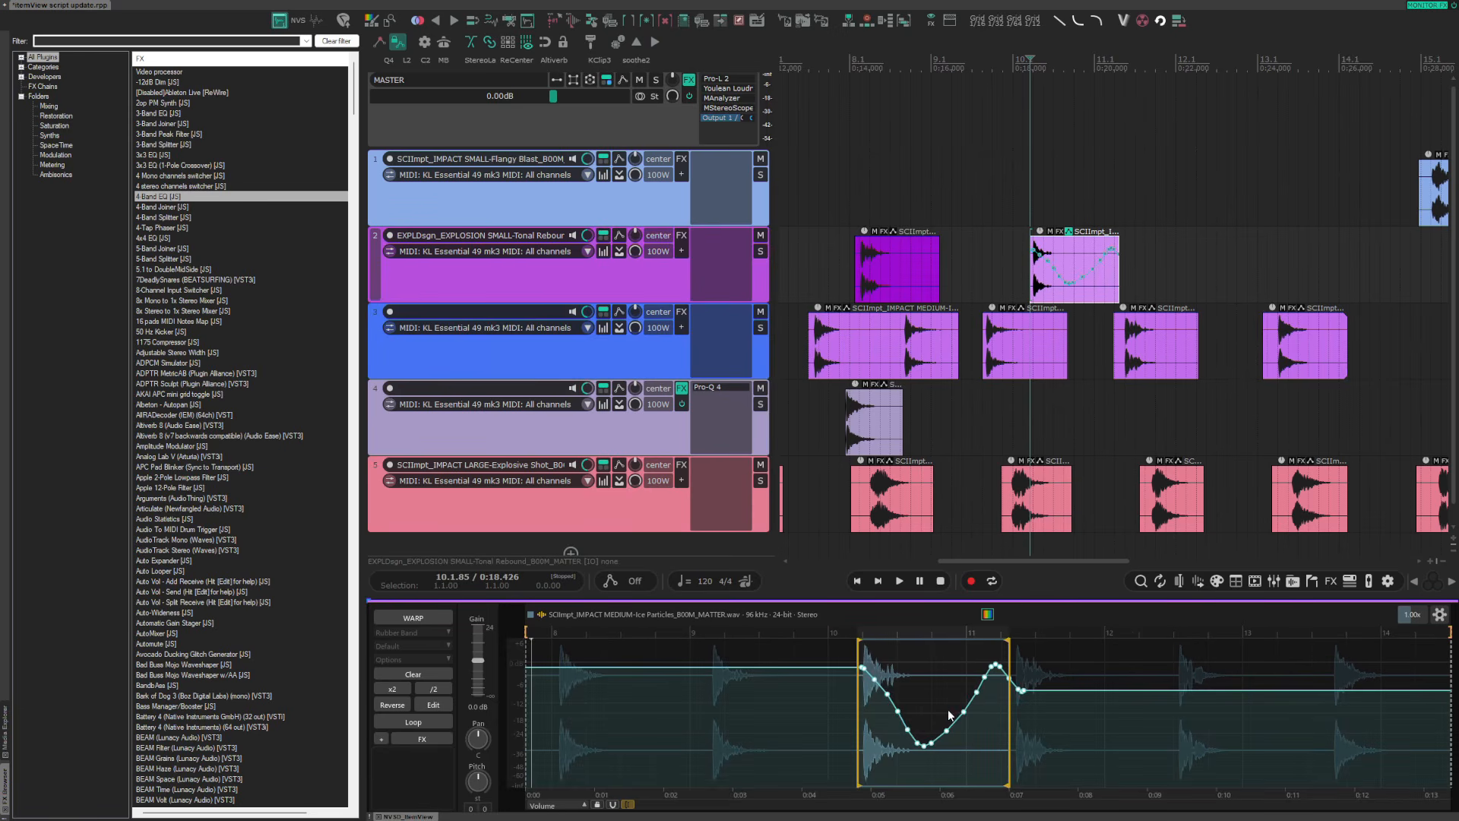
{"action": "left_click_drag", "start_coordinate": [807, 728], "coordinate": [1117, 710]}
{"action": "key", "text": "ctrl+c"}
{"action": "left_click", "coordinate": [1157, 267]}
{"action": "key", "text": "ctrl+v"}
Crop the item at 0:15.247 on track 2 to the source range of about 0:02.4 to 0:04.6
{"action": "left_click", "coordinate": [901, 270]}
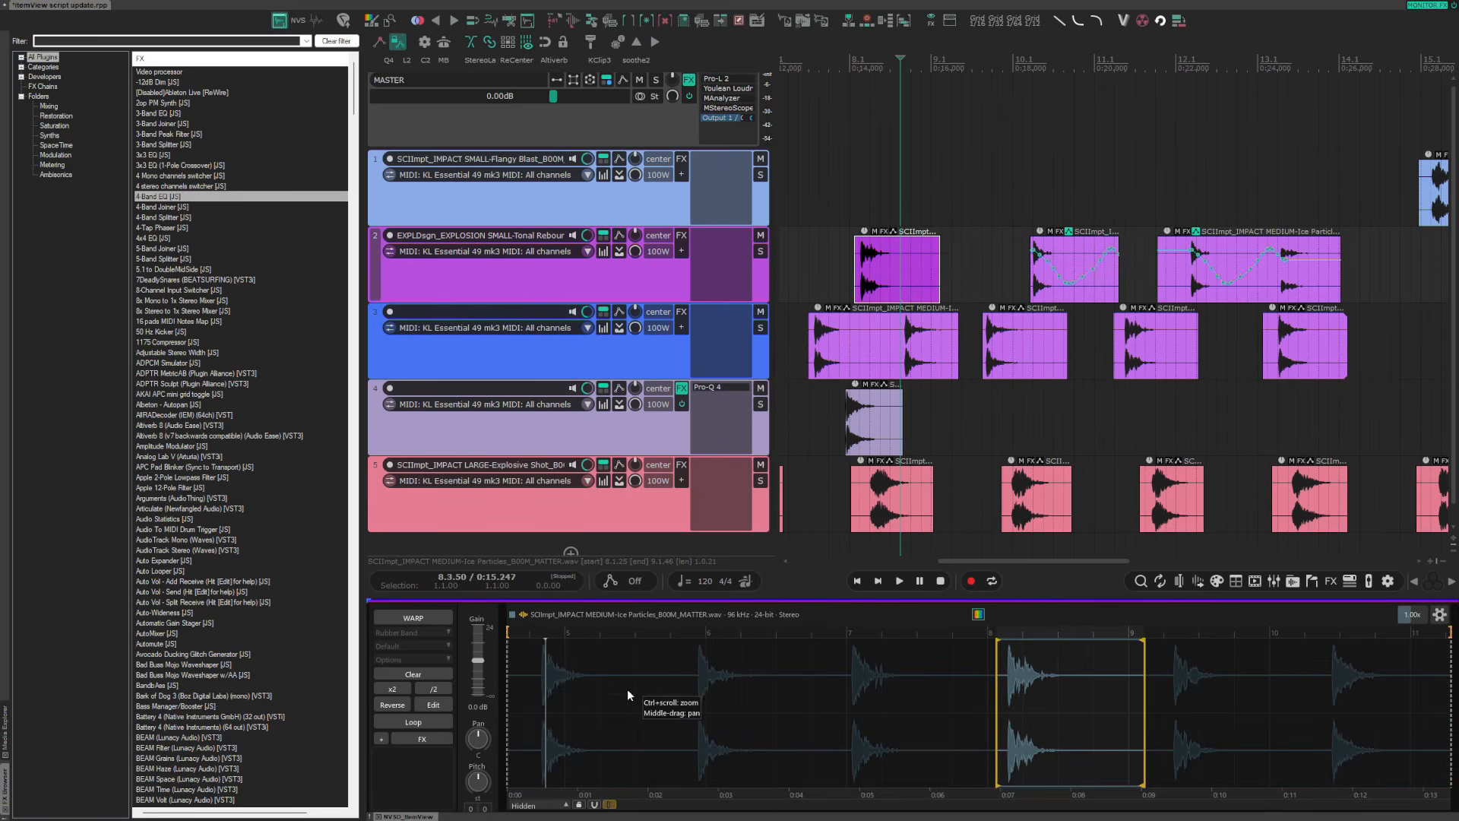
{"action": "left_click_drag", "start_coordinate": [685, 707], "coordinate": [842, 695]}
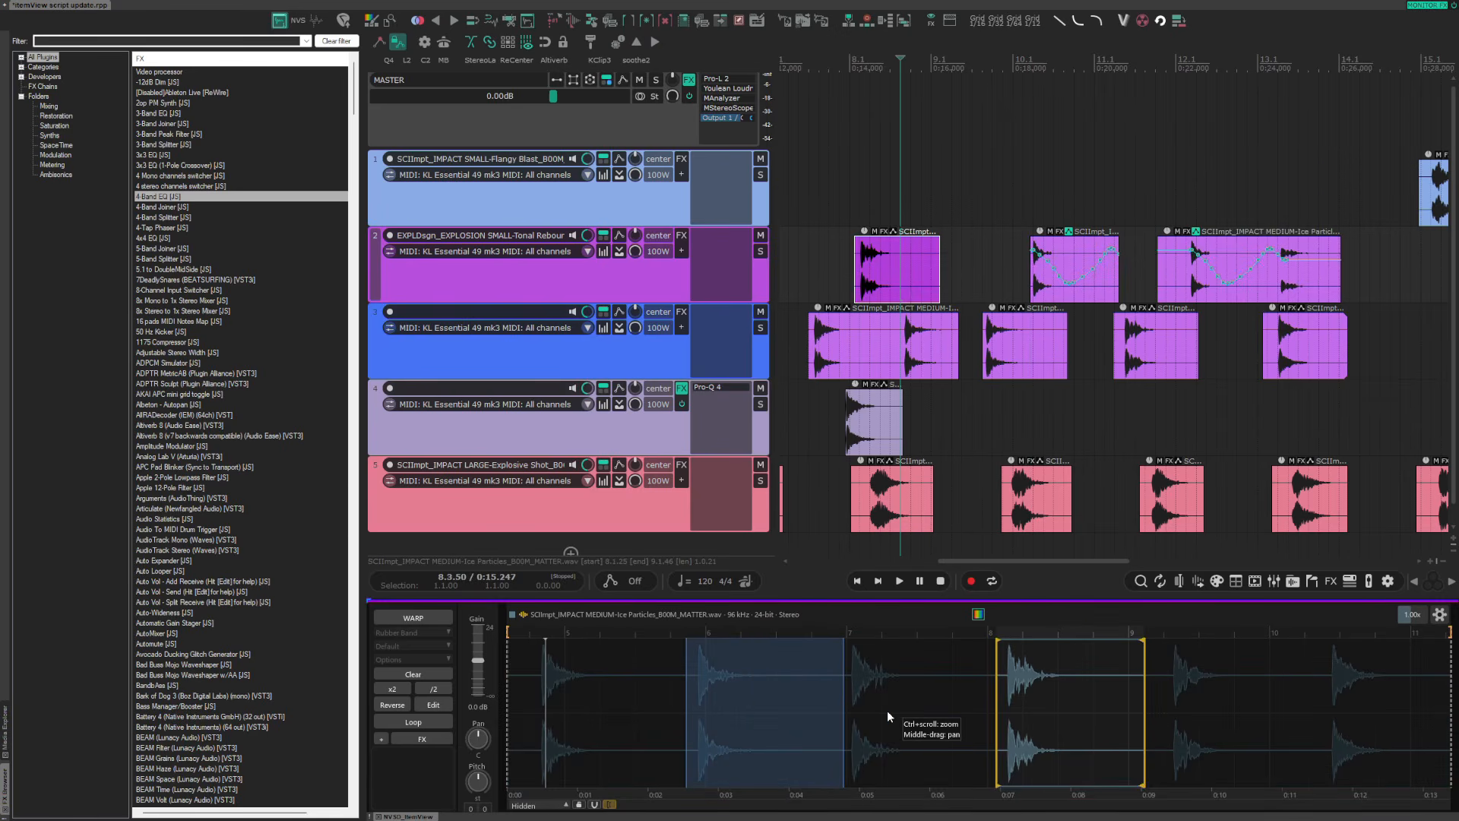
{"action": "key", "text": "Return"}
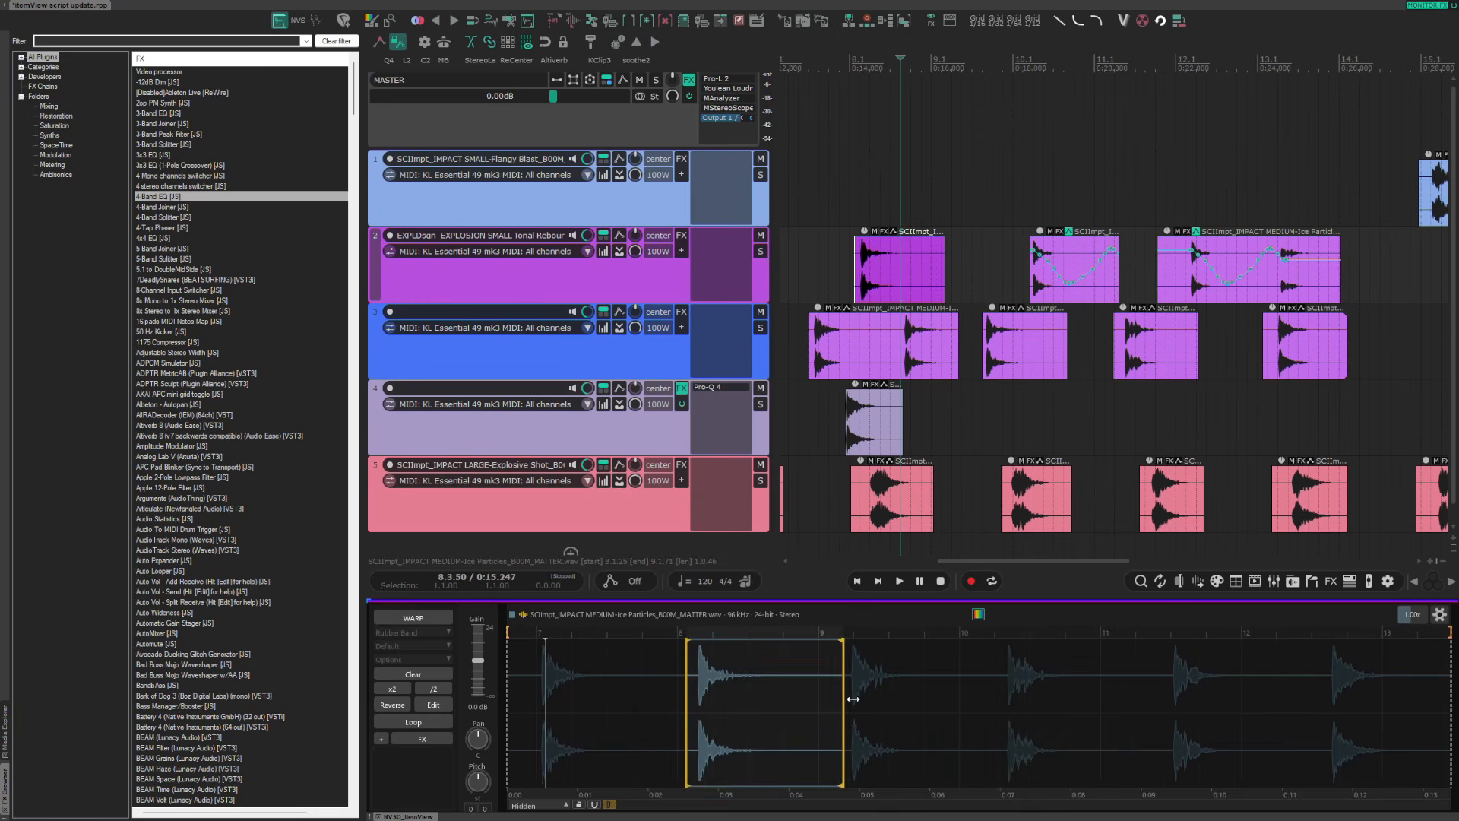
Zoom the item view to the source range of about 0:06.9 to 0:09.1, zoom back out and clear the range
{"action": "left_click_drag", "start_coordinate": [999, 696], "coordinate": [1155, 703]}
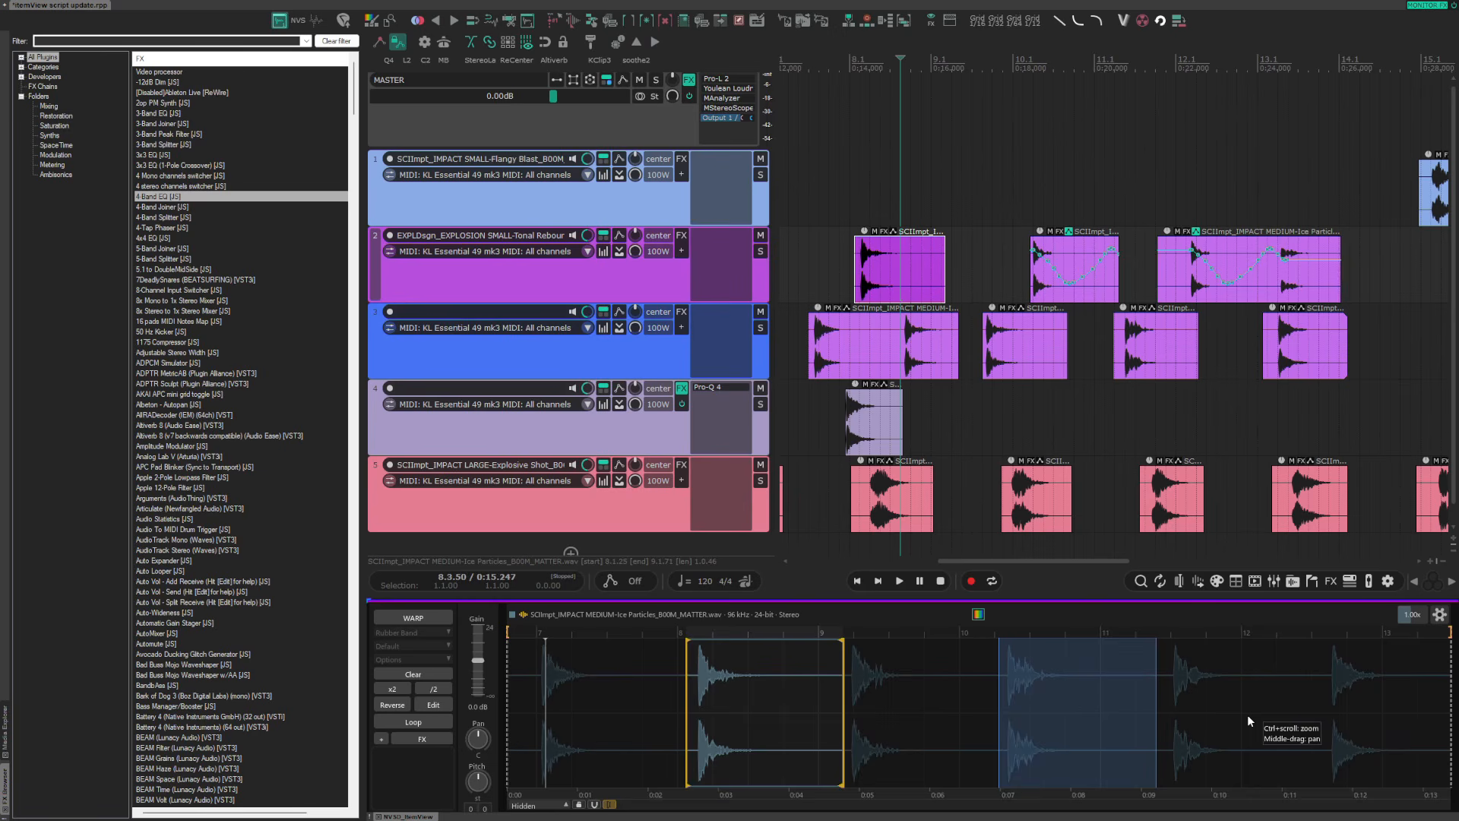
{"action": "key", "text": "z"}
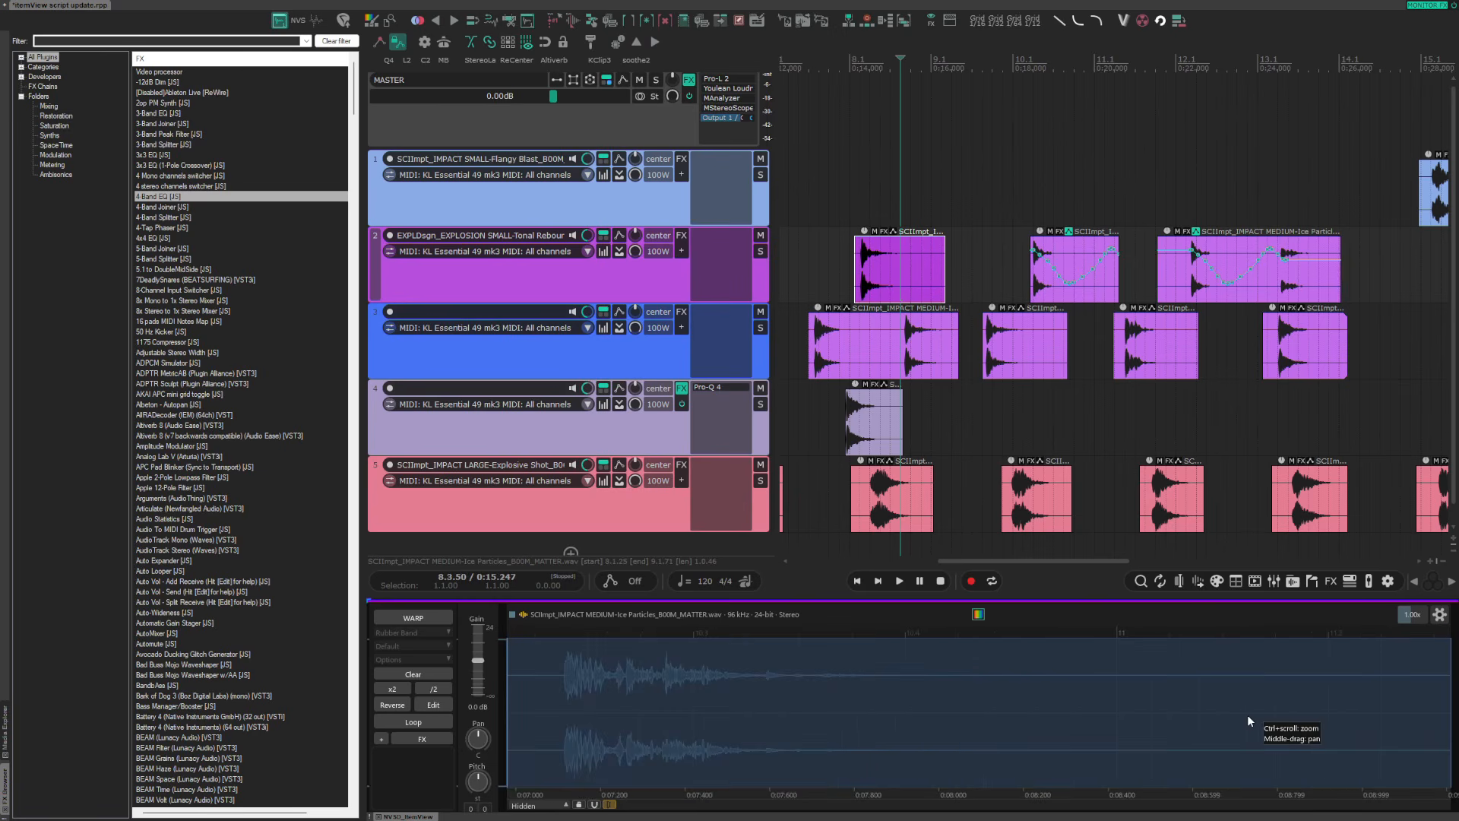
{"action": "key", "text": "z"}
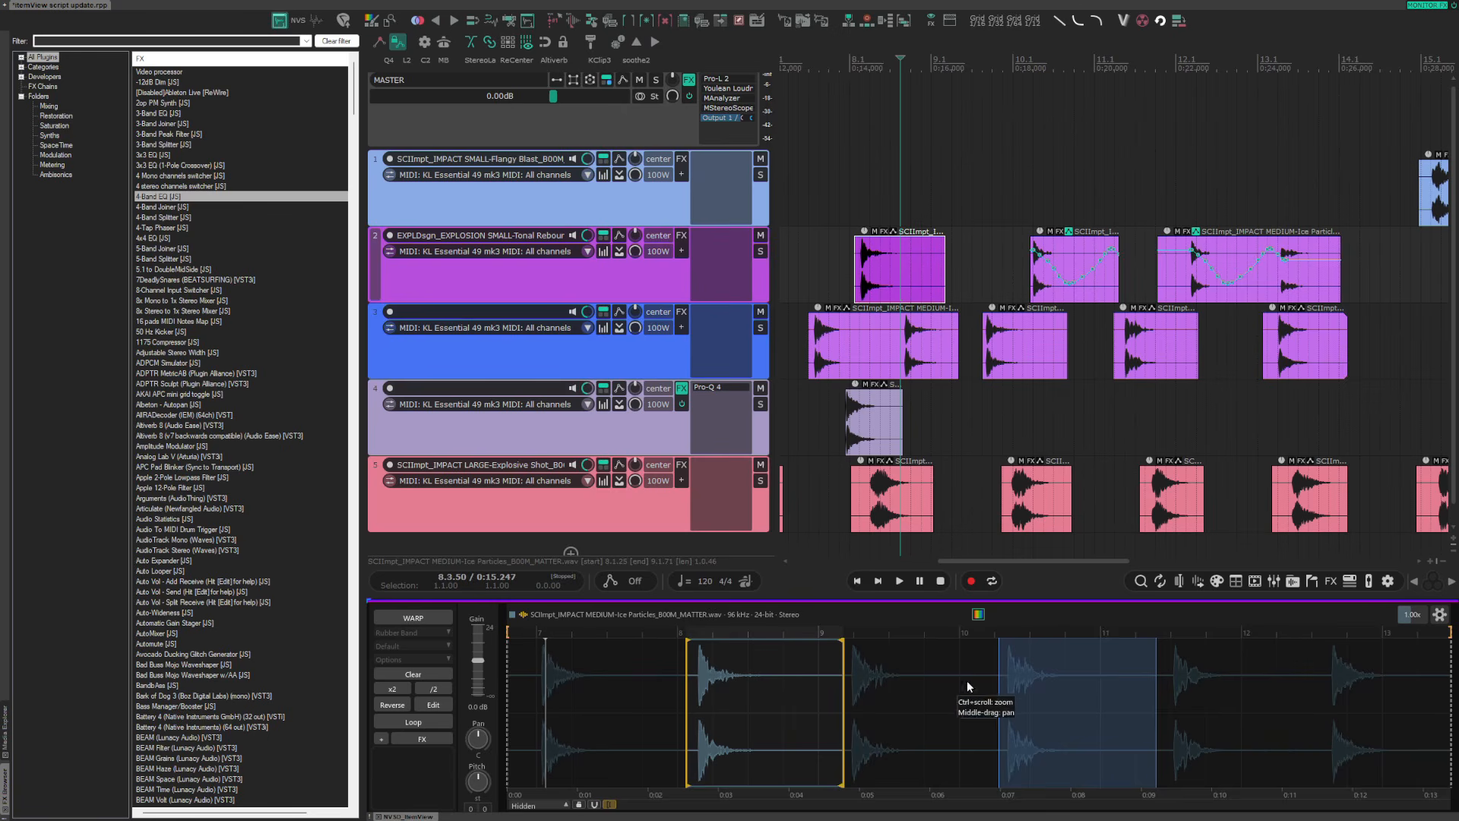
{"action": "left_click", "coordinate": [950, 704]}
{"action": "left_click", "coordinate": [950, 705]}
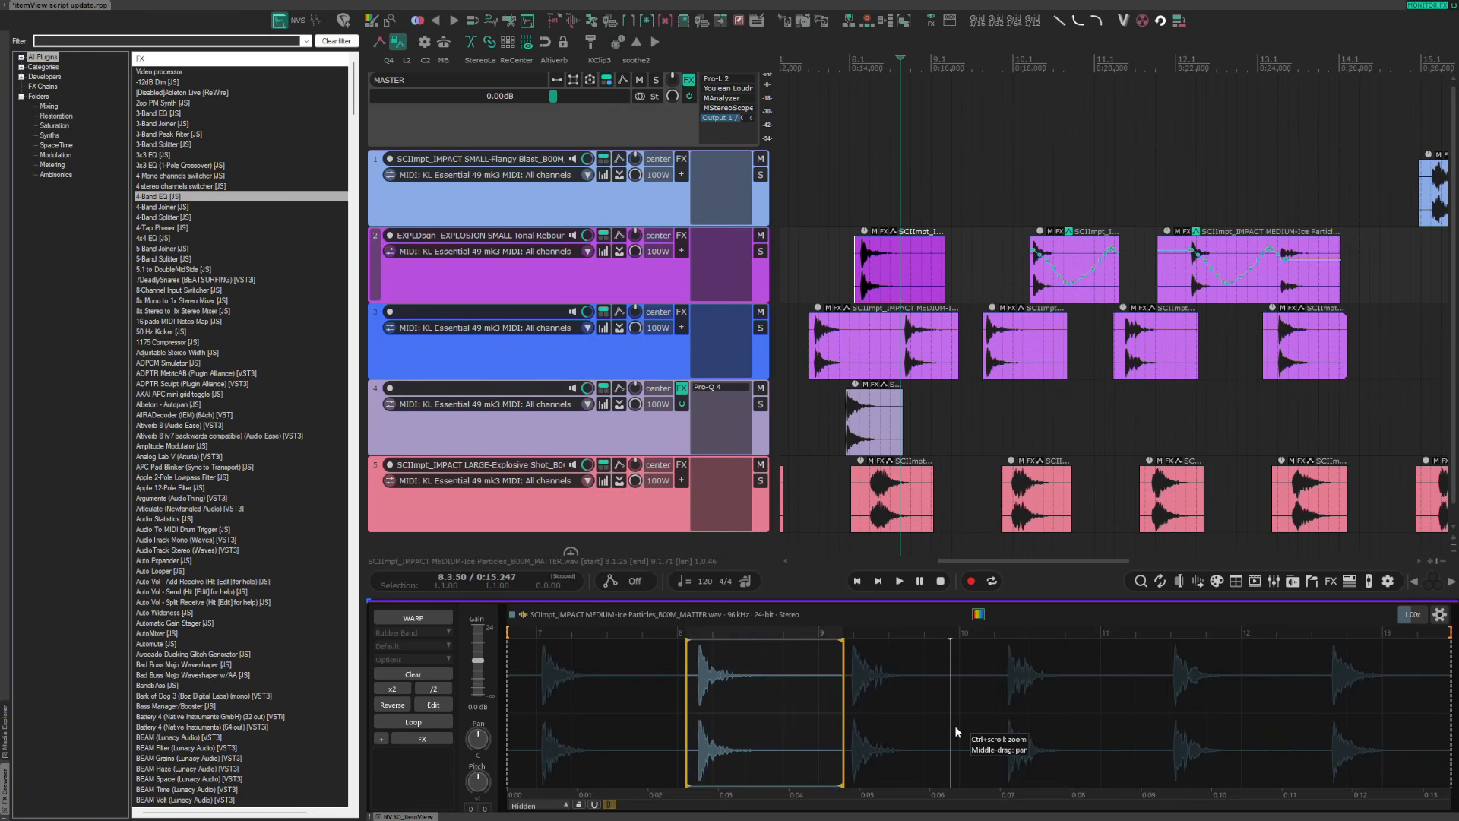
{"action": "key", "text": "z"}
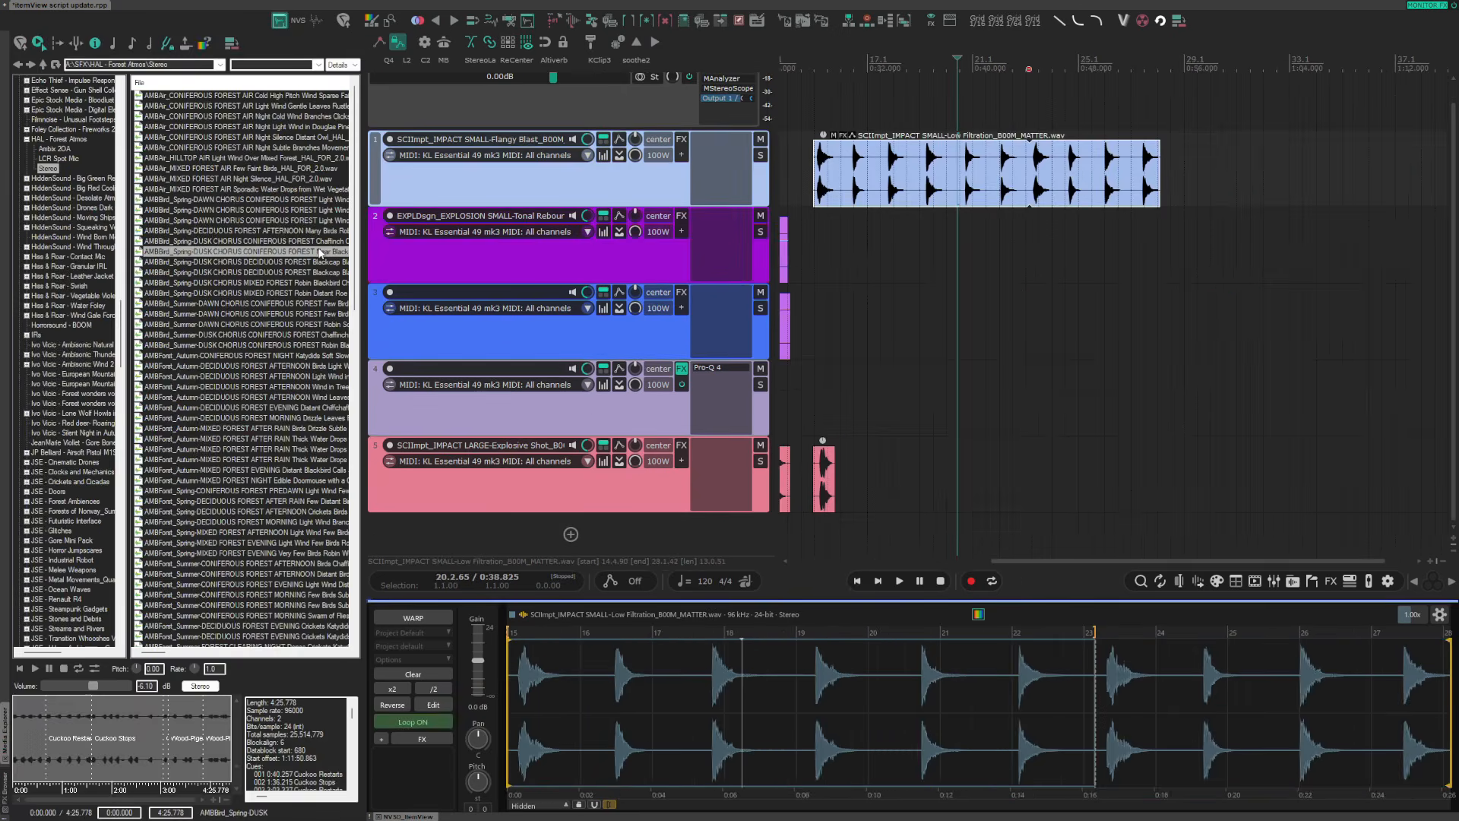
Insert the AMBBird_Spring-DUSK CHORUS CONIFEROUS FOREST Near Blackcap Distant Cuckoo file on track 4 and select the item
{"action": "left_click_drag", "start_coordinate": [314, 255], "coordinate": [950, 380]}
{"action": "scroll", "coordinate": [939, 365], "scroll_direction": "down", "scroll_amount": 5}
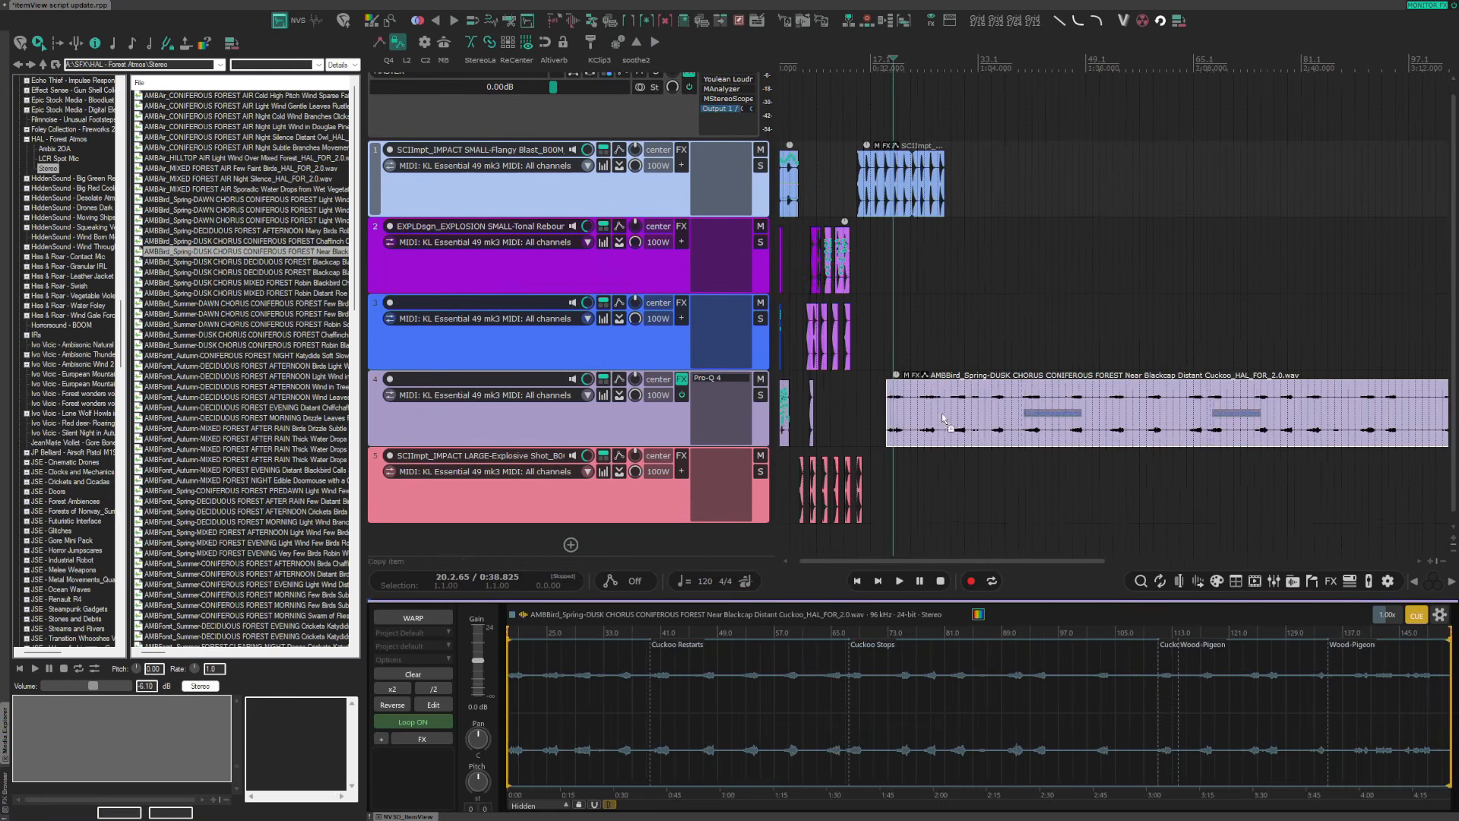
{"action": "left_click", "coordinate": [1025, 416]}
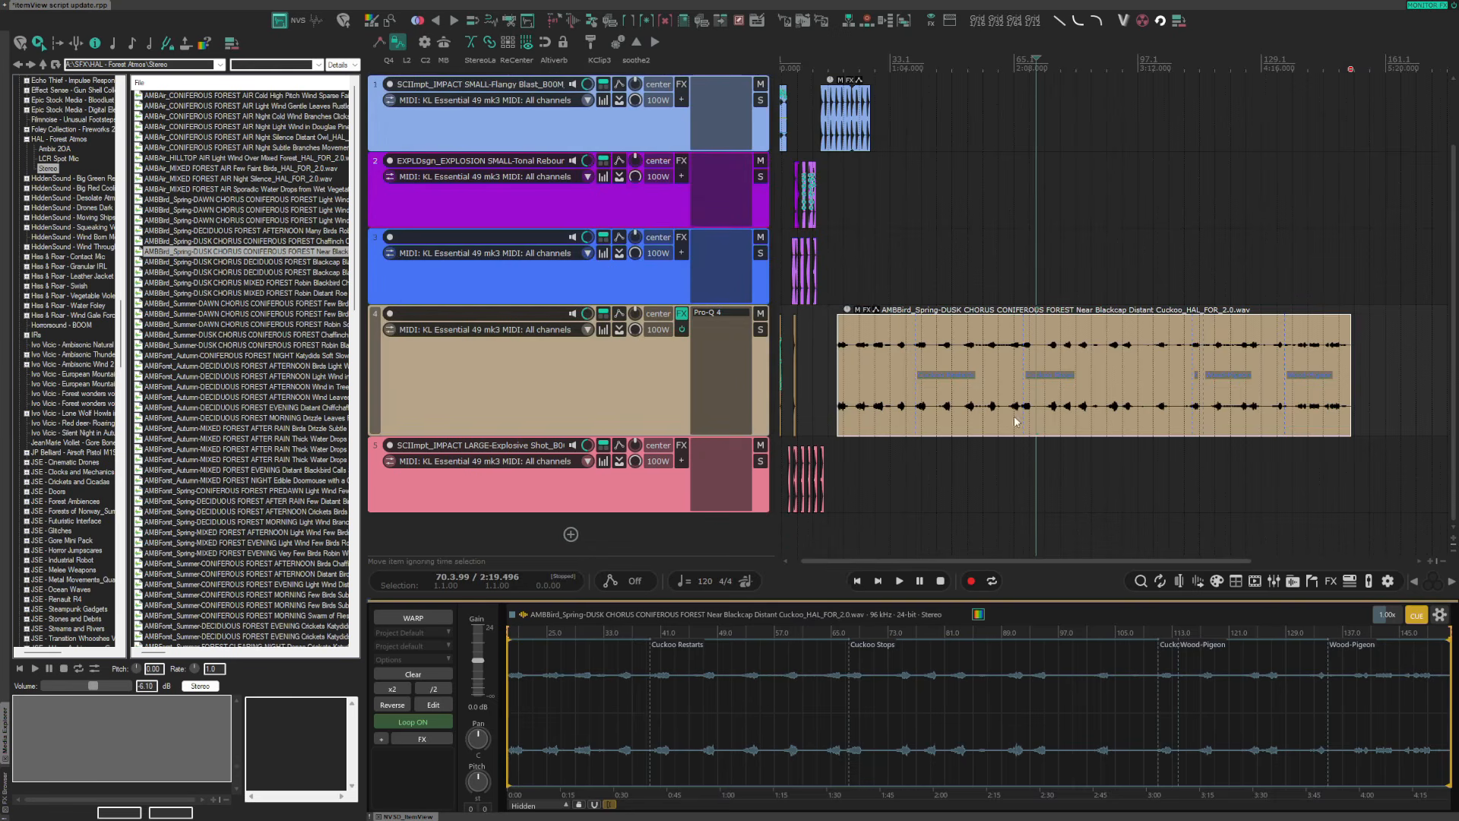
Copy the source section between the Cuckoo Restarts and Cuckoo Stops cues to track 3 as a new item at about 1:57
{"action": "double_click", "coordinate": [664, 650]}
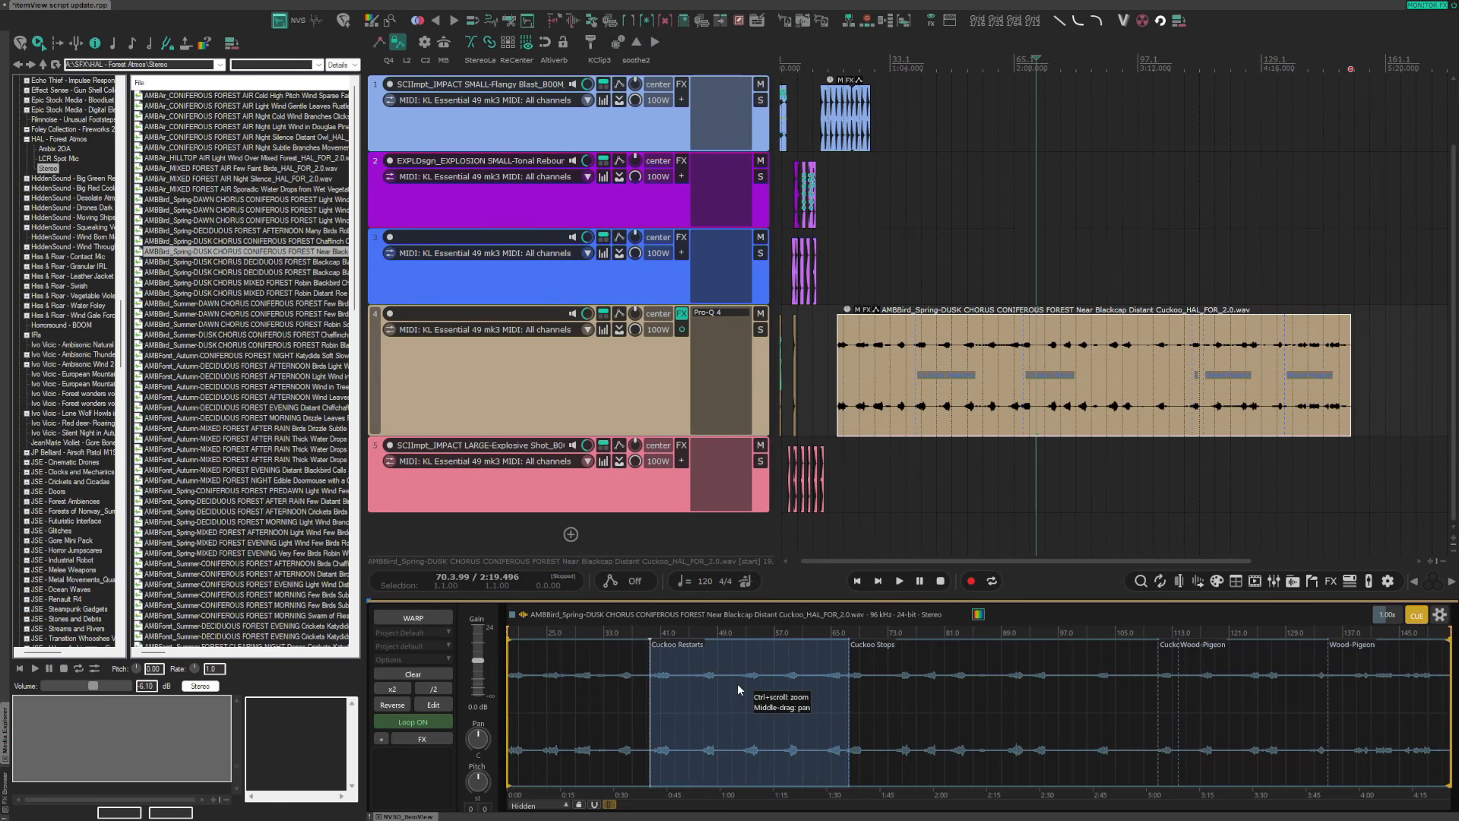
{"action": "left_click_drag", "start_coordinate": [737, 682], "coordinate": [993, 270]}
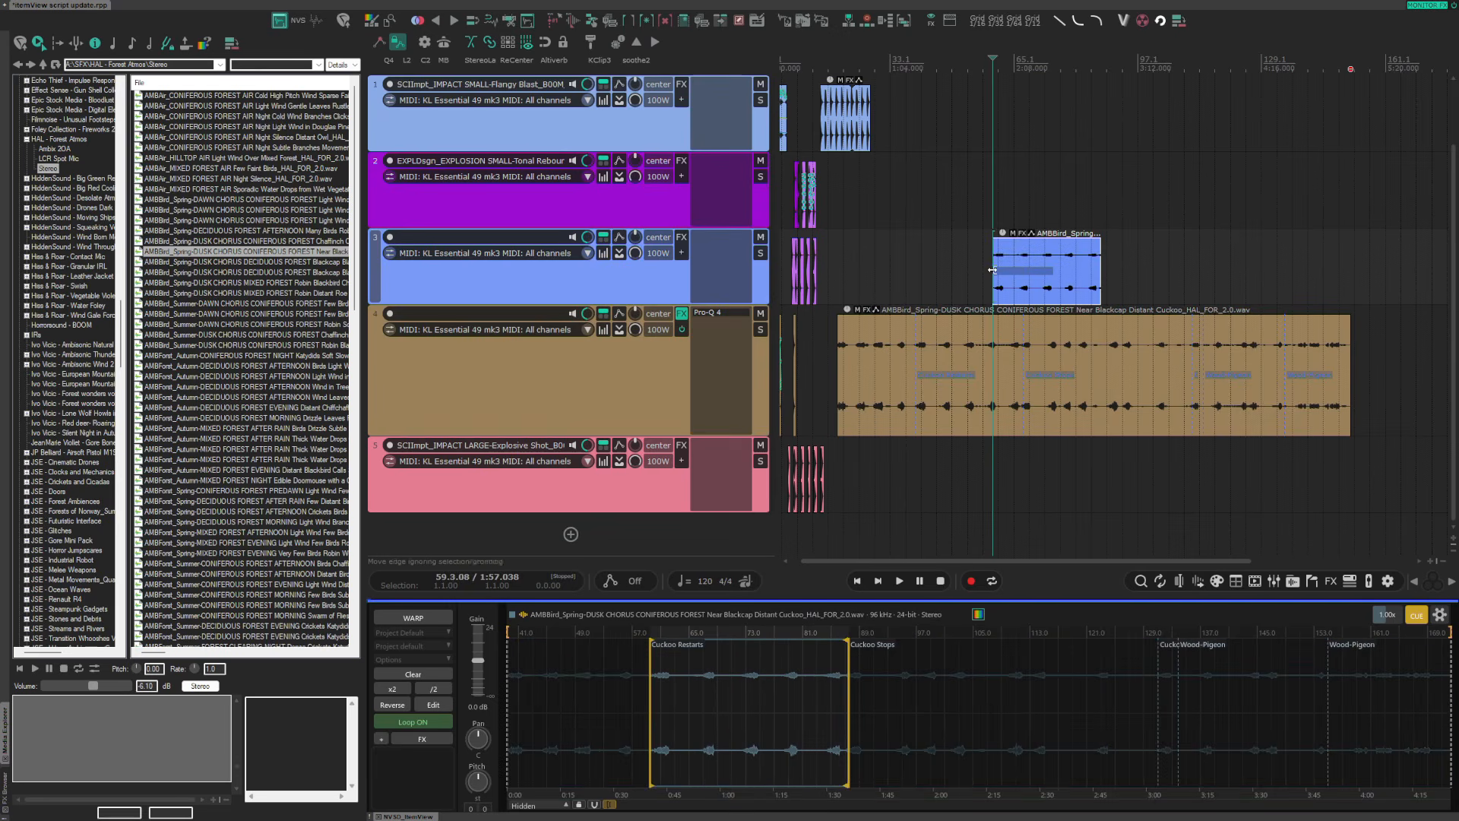
Select the track 4 item's source sections between different cue markers, and toggle the cue marker display
{"action": "left_click", "coordinate": [980, 351]}
{"action": "double_click", "coordinate": [945, 658]}
{"action": "double_click", "coordinate": [679, 652]}
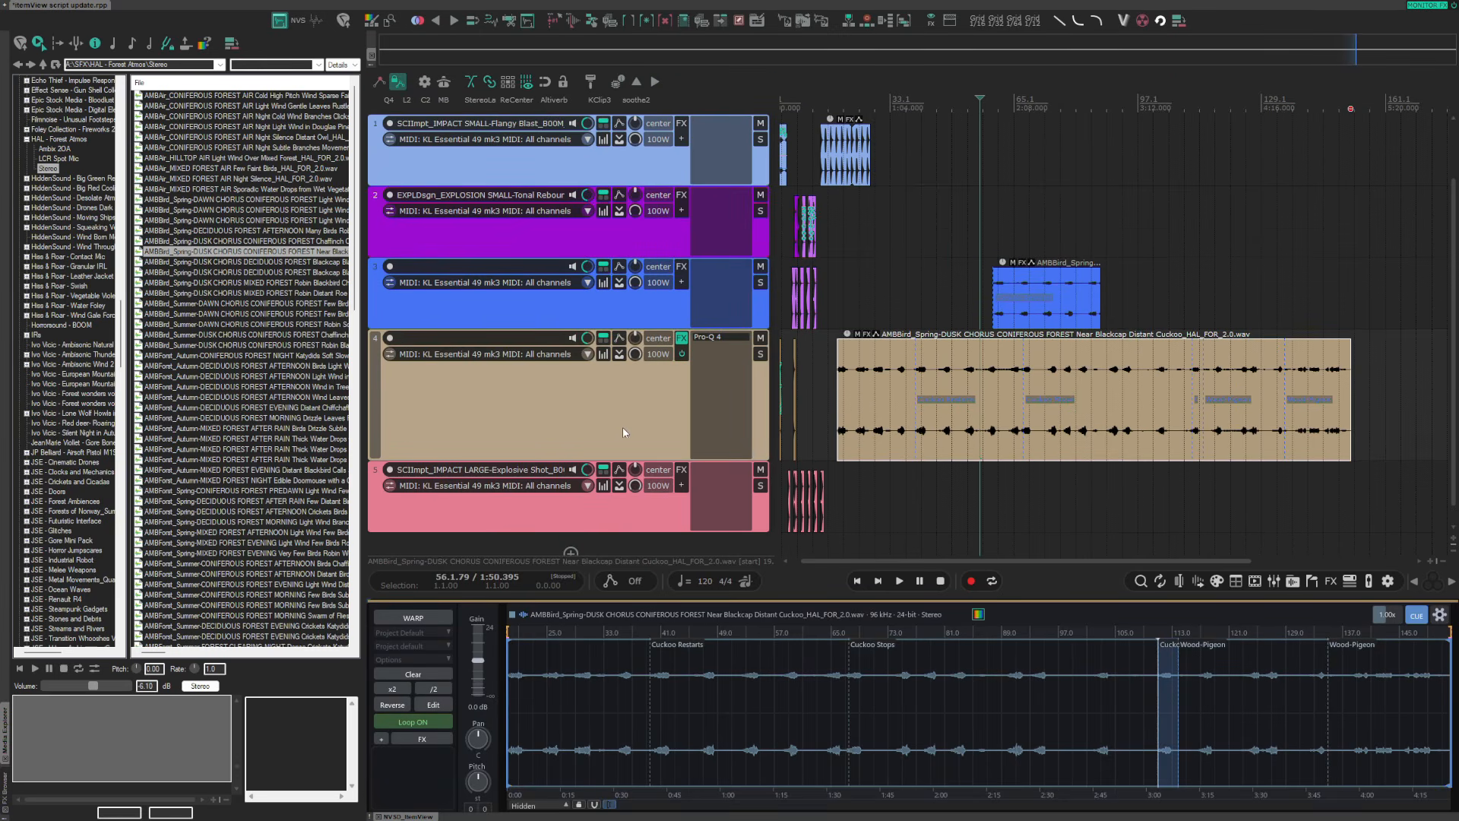
{"action": "left_click", "coordinate": [1416, 615]}
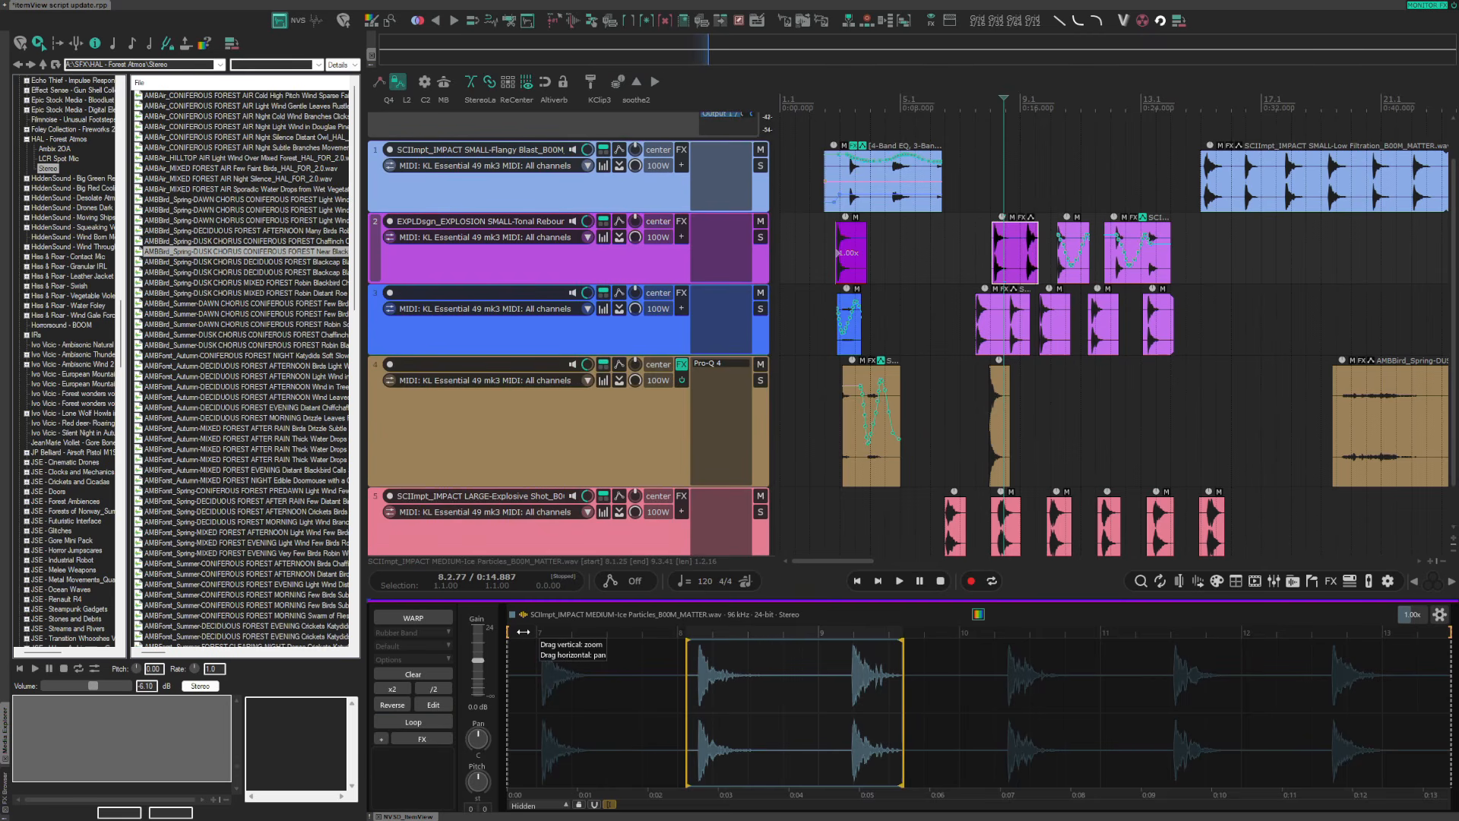
Enable warp on the selected track 2 item and set its pitch shift algorithm to Elastique 3 Pro
{"action": "left_click", "coordinate": [414, 617]}
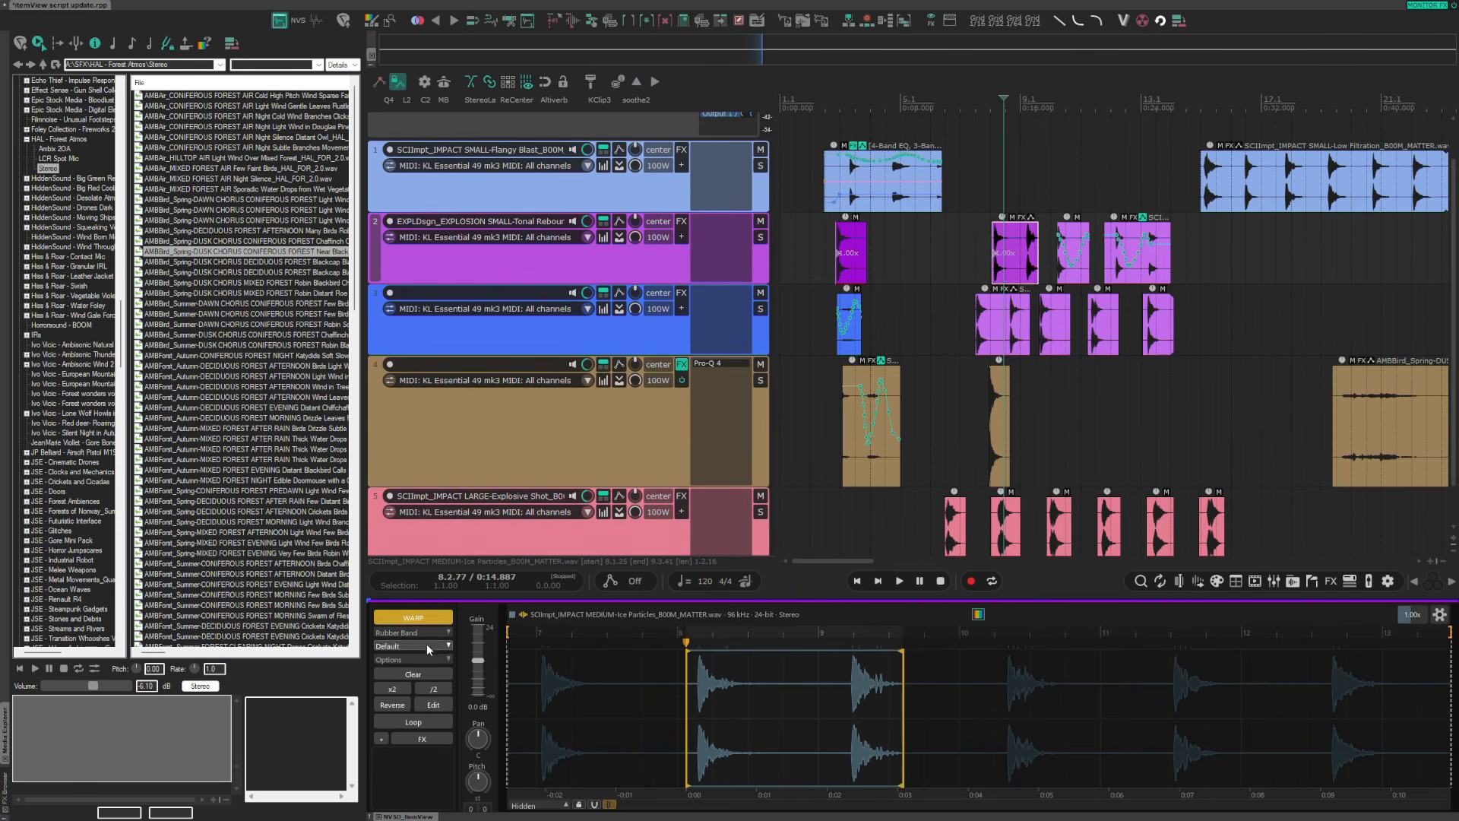
{"action": "scroll", "coordinate": [422, 632], "scroll_direction": "up", "scroll_amount": 2}
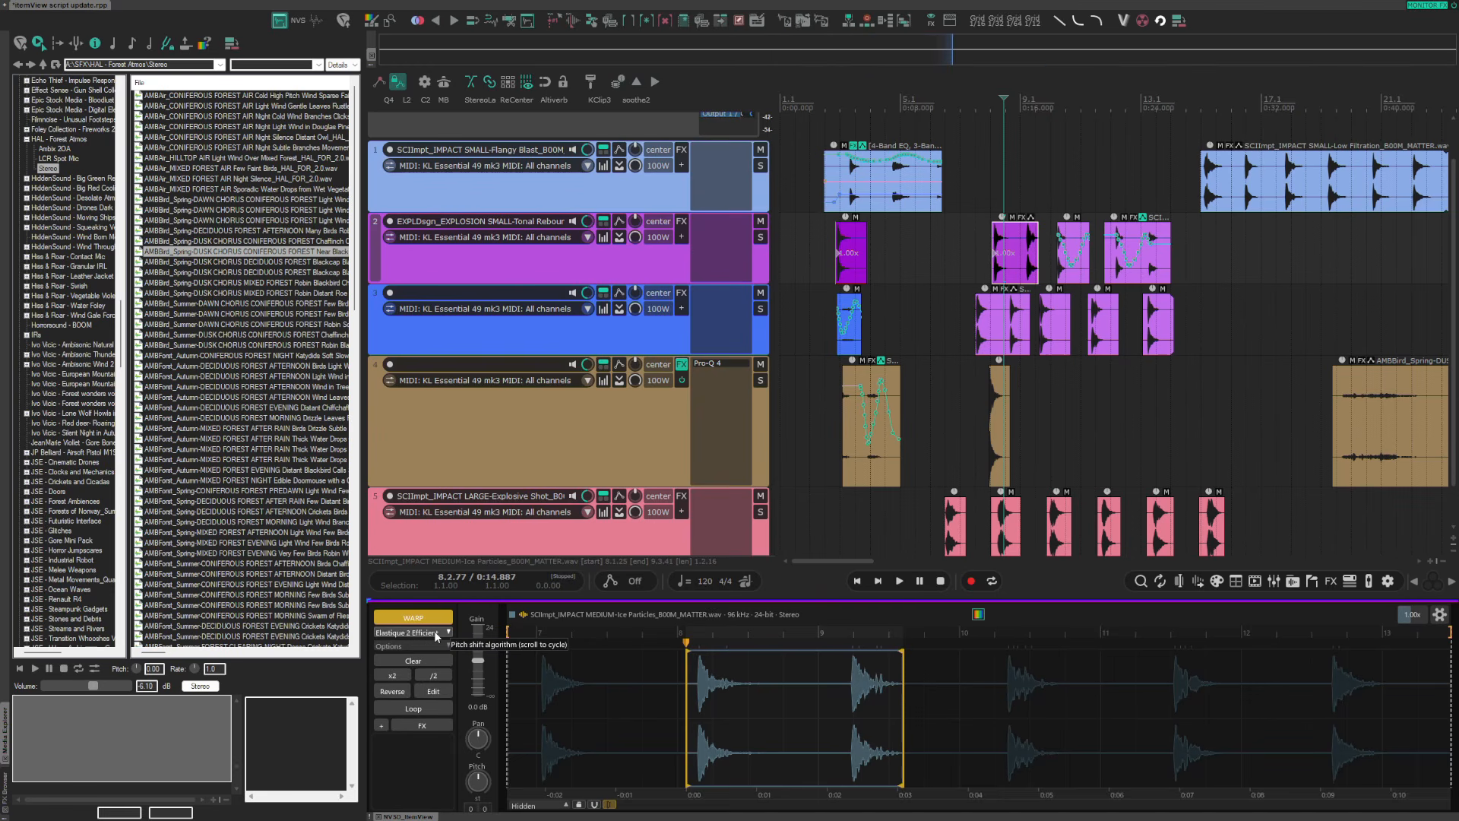
{"action": "scroll", "coordinate": [435, 631], "scroll_direction": "up", "scroll_amount": 1}
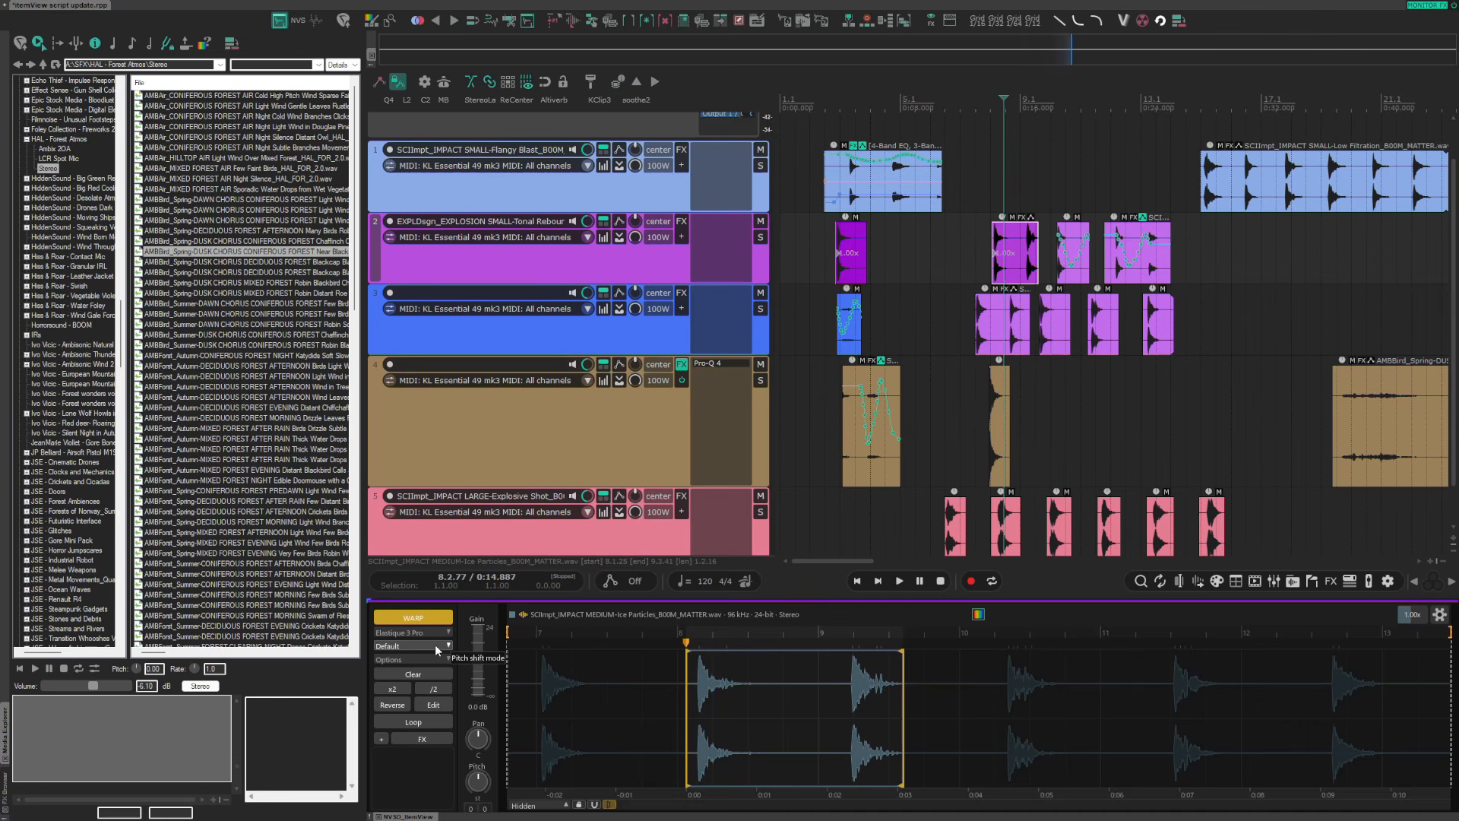
Review the Elastique mode and option lists, and set the pitch shift mode to Preserve Formants (Lowest Pitches)
{"action": "left_click", "coordinate": [435, 645]}
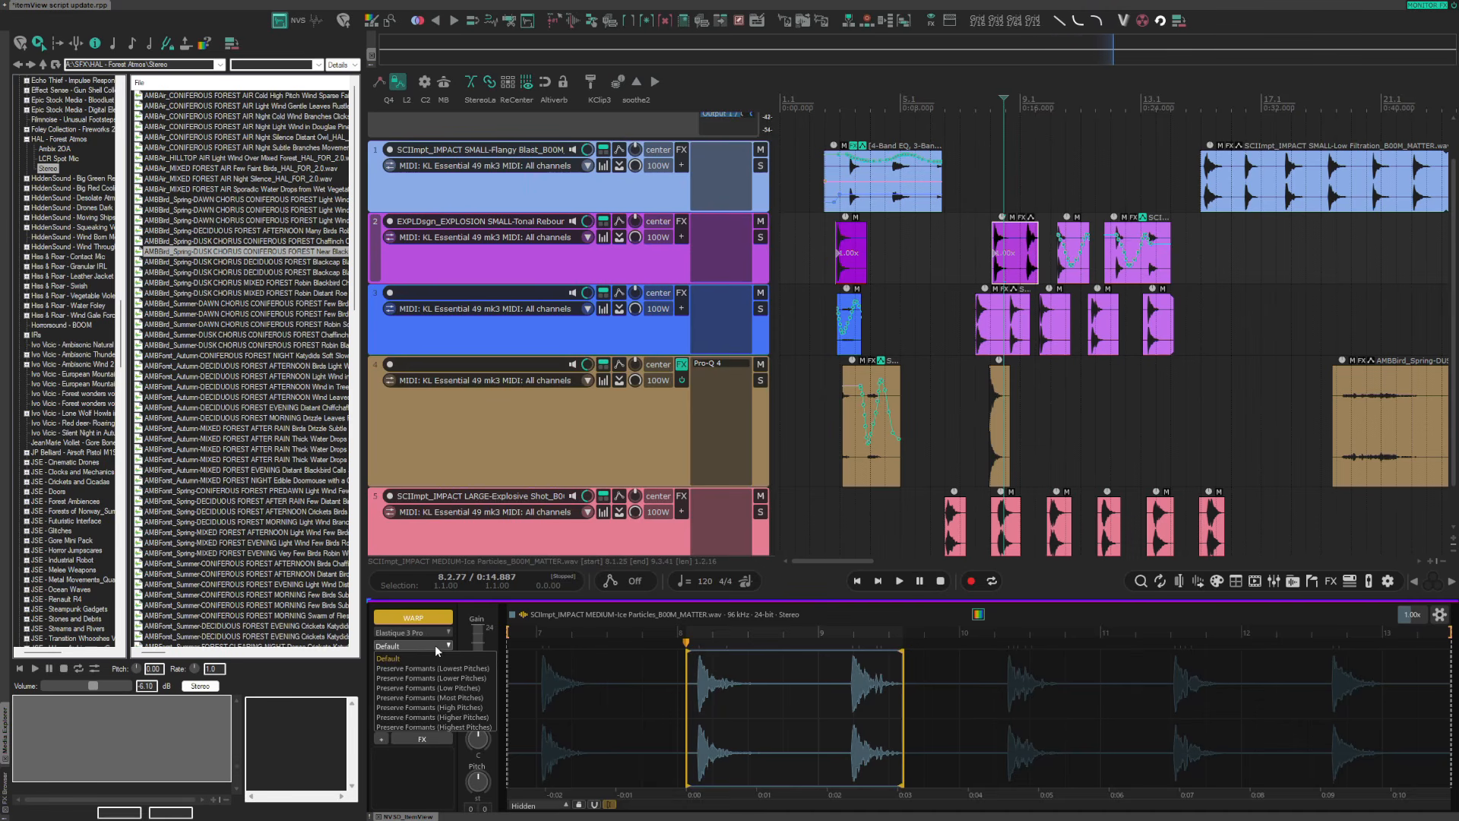
{"action": "left_click", "coordinate": [426, 646]}
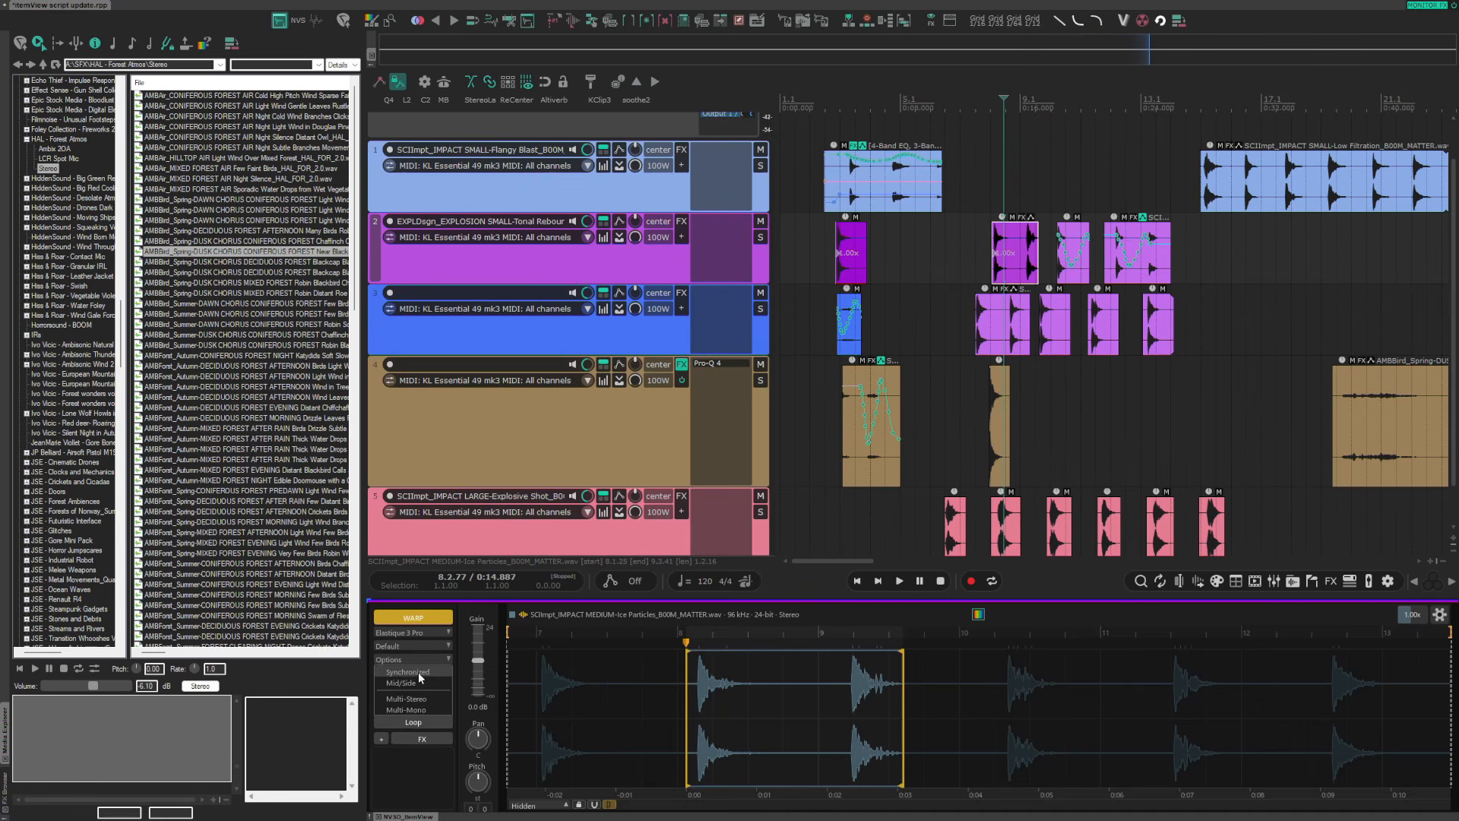
{"action": "left_click", "coordinate": [414, 660]}
{"action": "left_click", "coordinate": [410, 647]}
{"action": "left_click", "coordinate": [406, 667]}
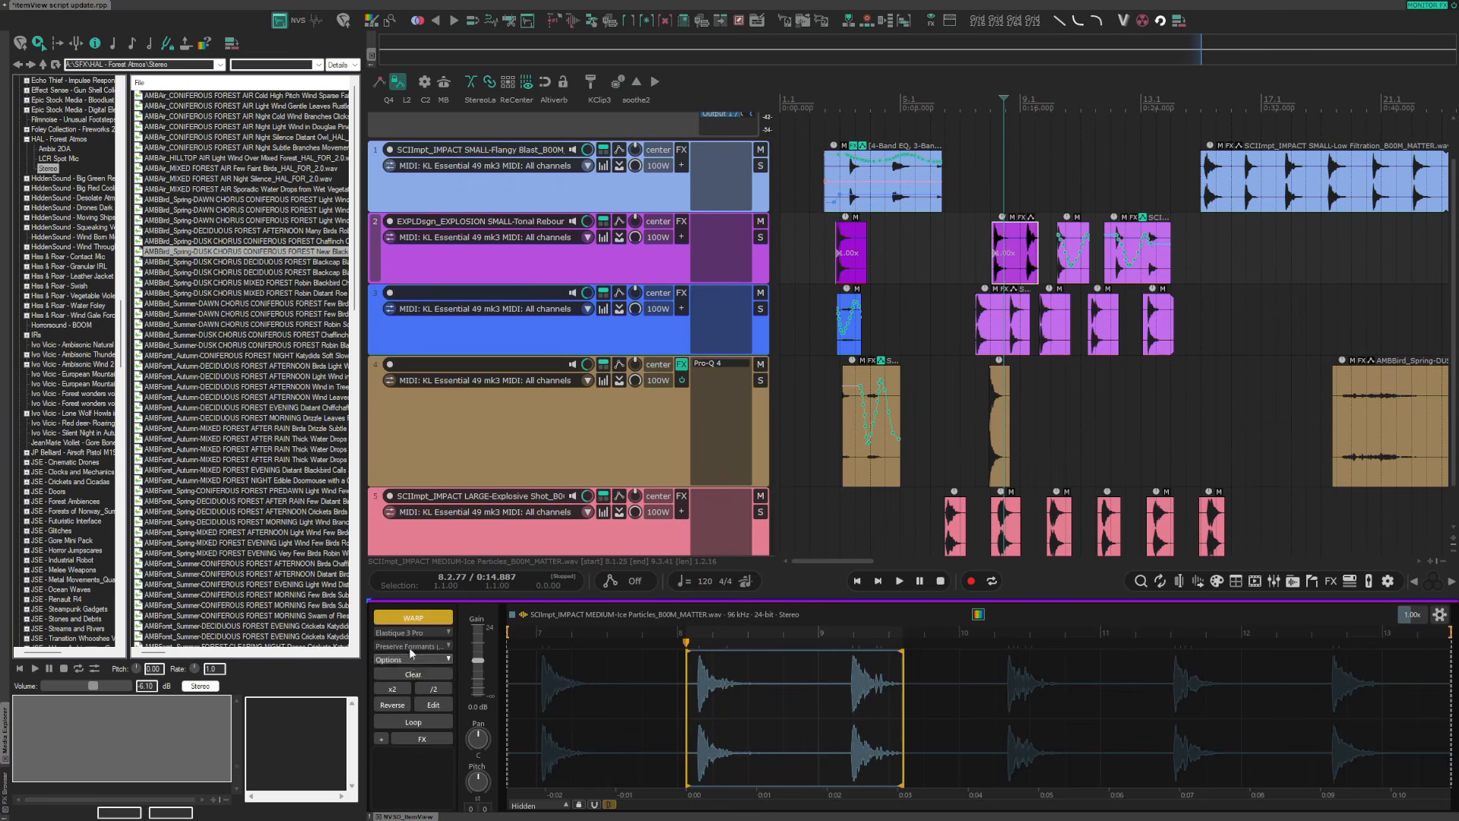
Set the pitch shift algorithm to Rubber Band in Transient-optimized mode, and review its detector, pitch mode and window options
{"action": "left_click", "coordinate": [409, 635]}
{"action": "left_click", "coordinate": [399, 647]}
{"action": "left_click", "coordinate": [411, 647]}
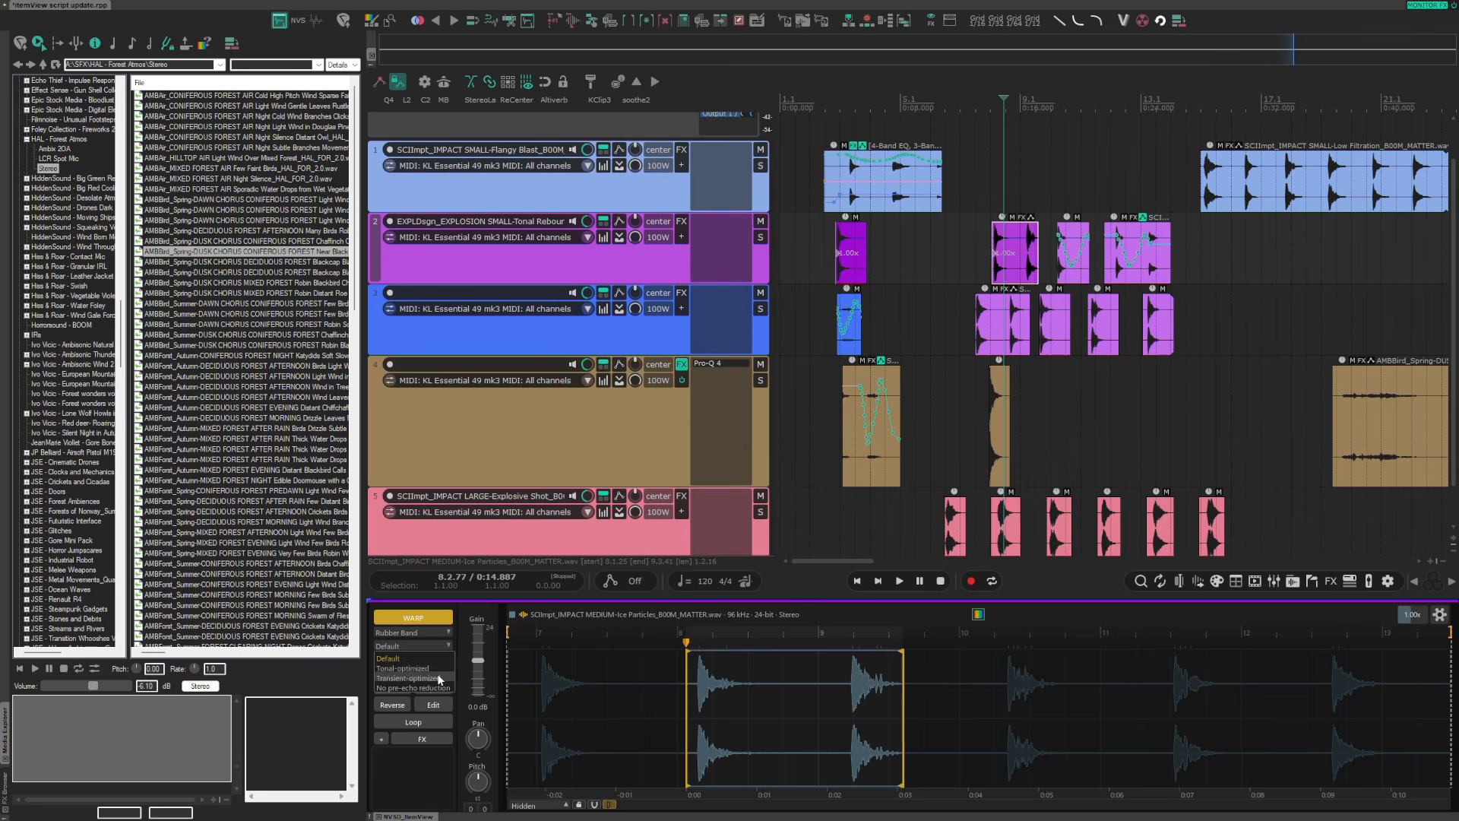
{"action": "left_click", "coordinate": [439, 678]}
{"action": "left_click", "coordinate": [412, 659]}
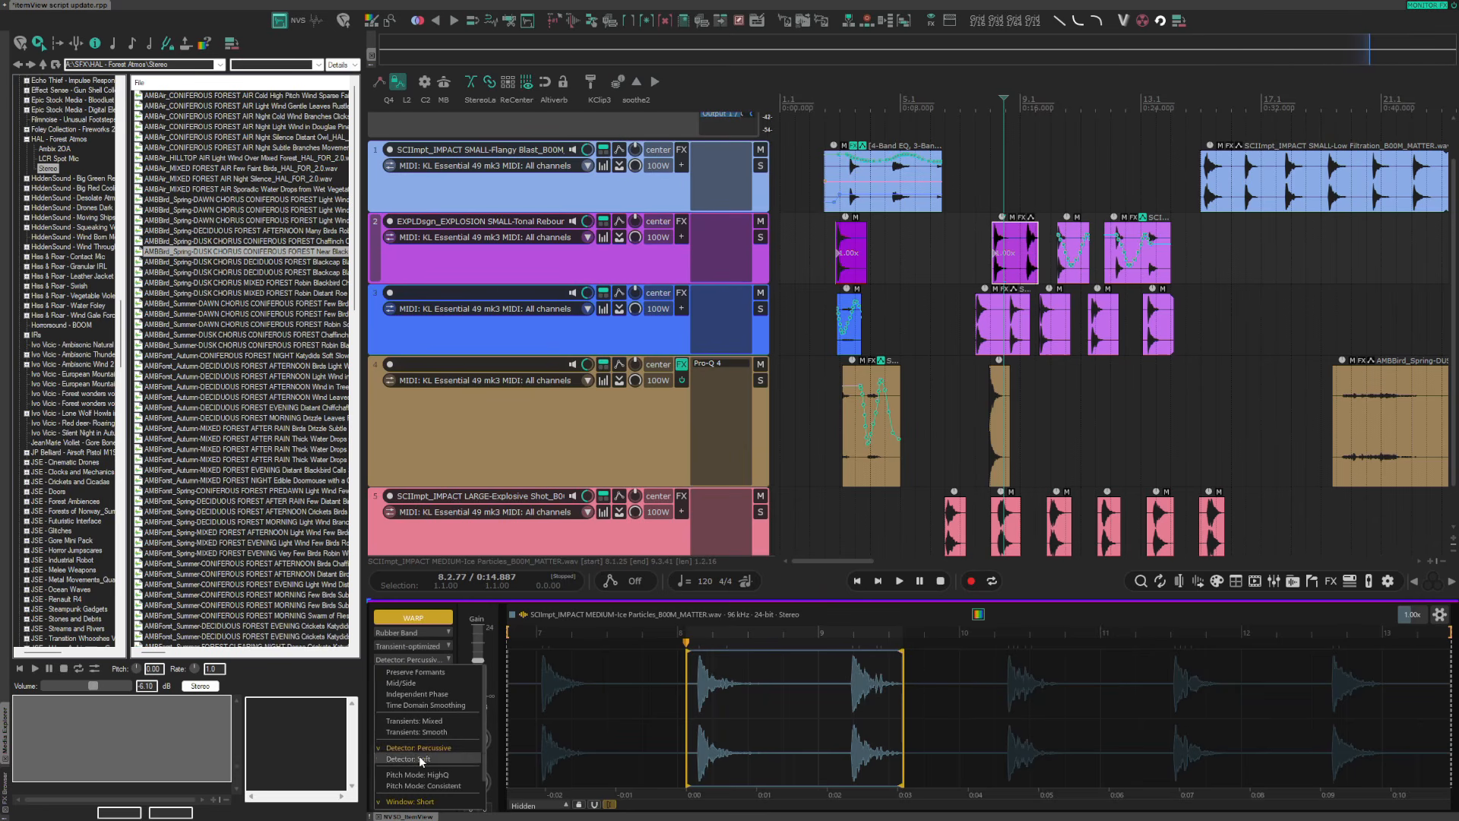
{"action": "left_click", "coordinate": [453, 655]}
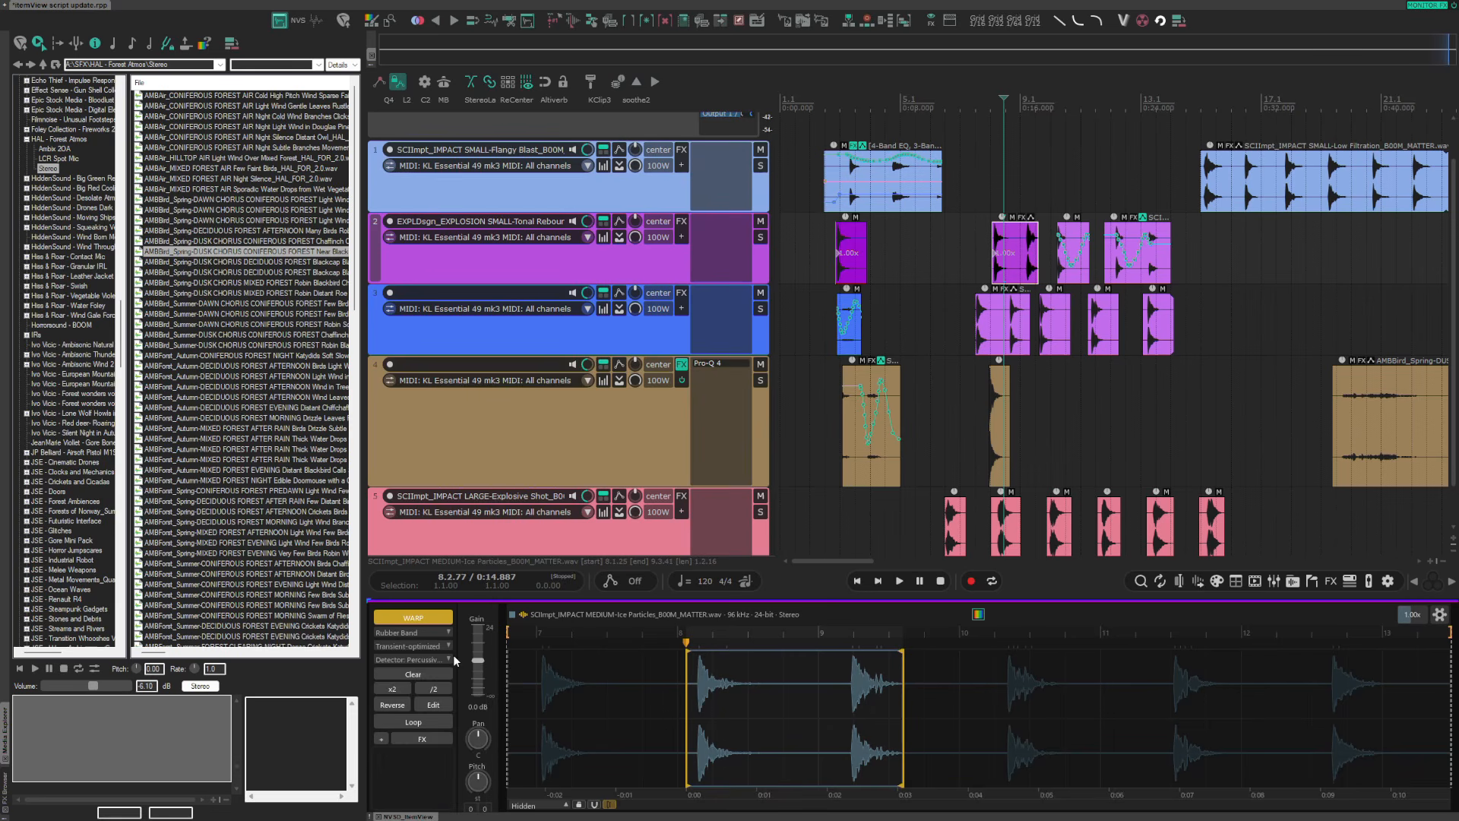